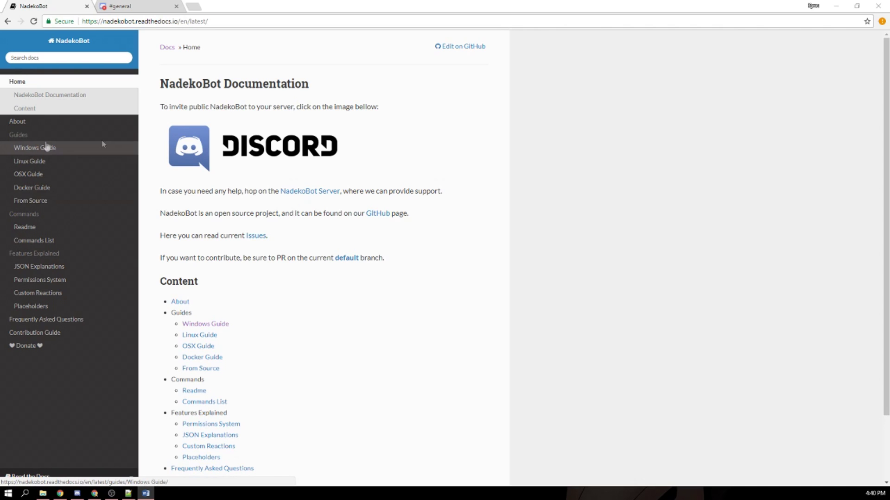
# Open the Windows Guide in the NadekoBot documentation and review its list of prerequisites.
pyautogui.scroll(-2, 234, 172)
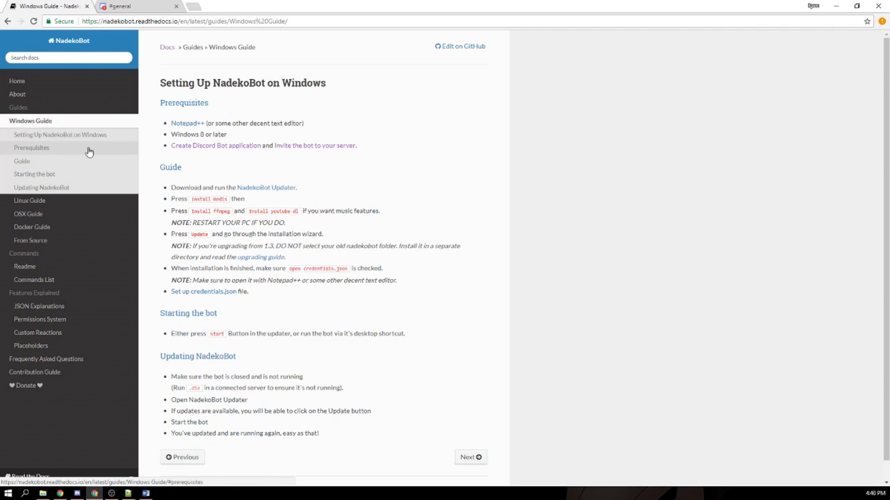
pyautogui.moveTo(173, 134); pyautogui.dragTo(234, 135)
pyautogui.click(236, 135)
pyautogui.moveTo(168, 138); pyautogui.dragTo(228, 137)
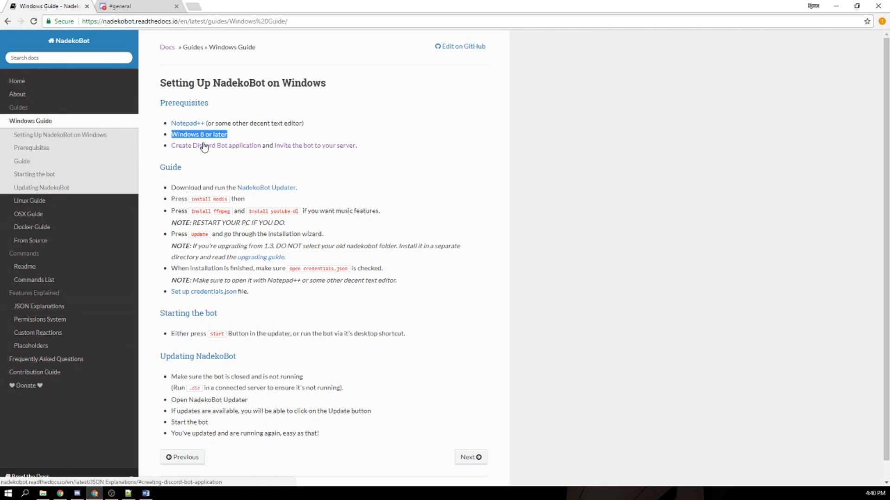
pyautogui.click(212, 137)
pyautogui.moveTo(229, 136); pyautogui.dragTo(191, 143)
pyautogui.click(179, 136)
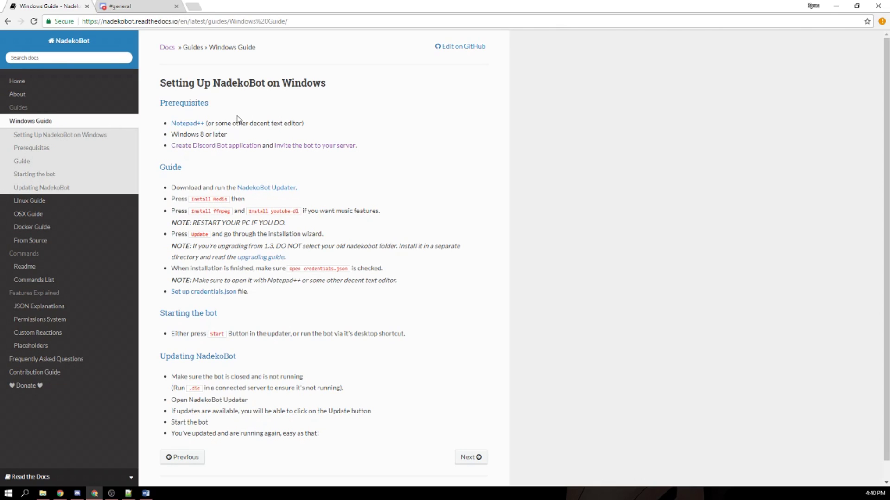
pyautogui.moveTo(231, 124); pyautogui.dragTo(298, 122)
pyautogui.click(275, 126)
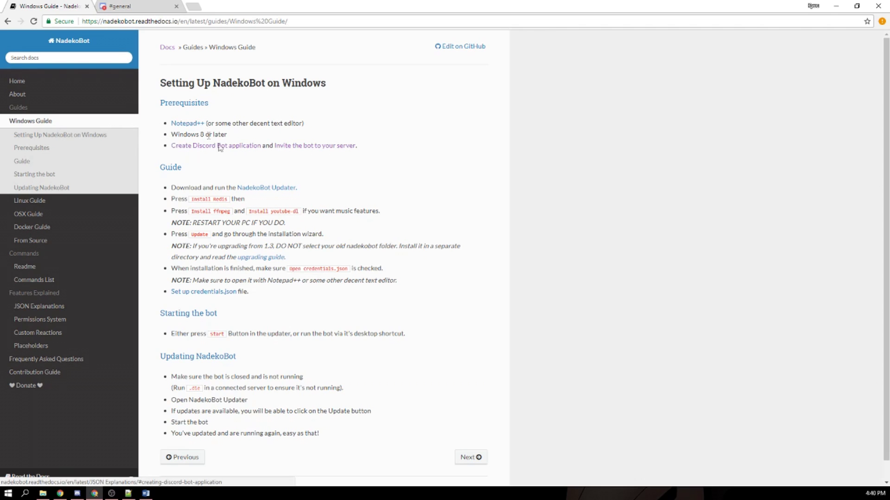
# Open the Create Discord Bot application instructions in a new tab, and from there the Discord developer application page.
pyautogui.middleClick(194, 150)
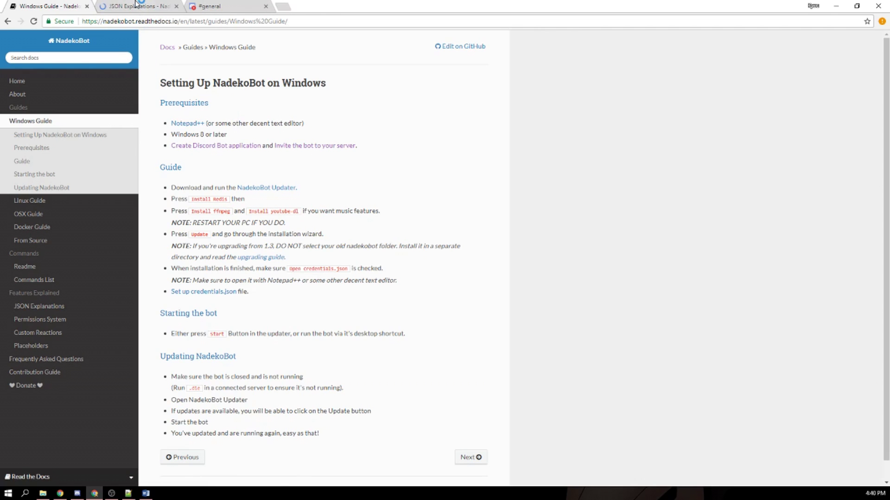
pyautogui.click(139, 6)
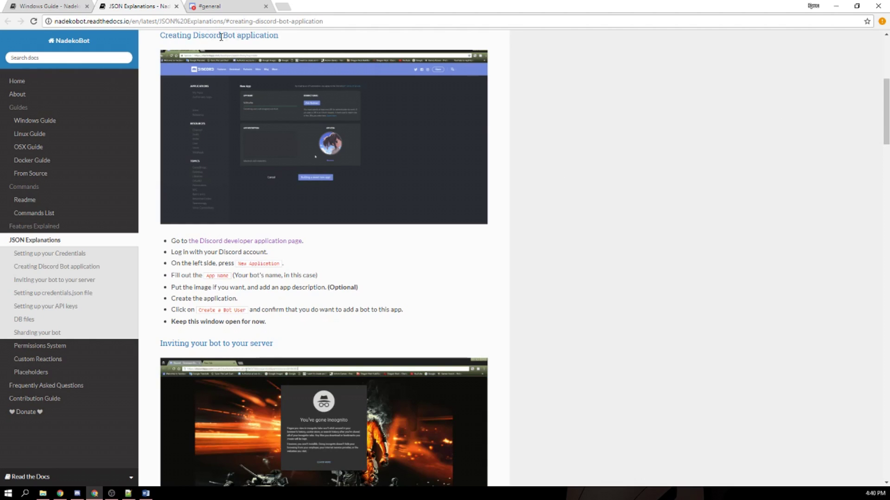
pyautogui.middleClick(225, 242)
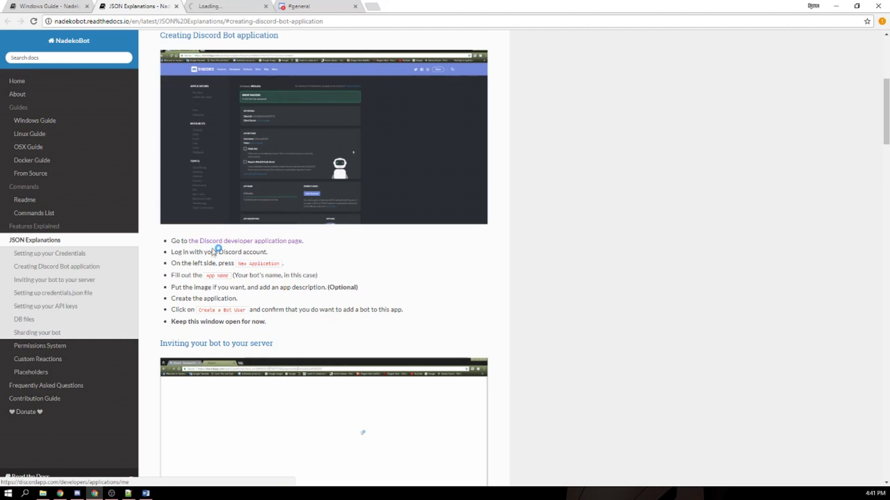
pyautogui.click(238, 6)
# Separate the Discord My Apps page into its own window and arrange it side by side with the documentation.
pyautogui.moveTo(246, 5); pyautogui.dragTo(622, 4)
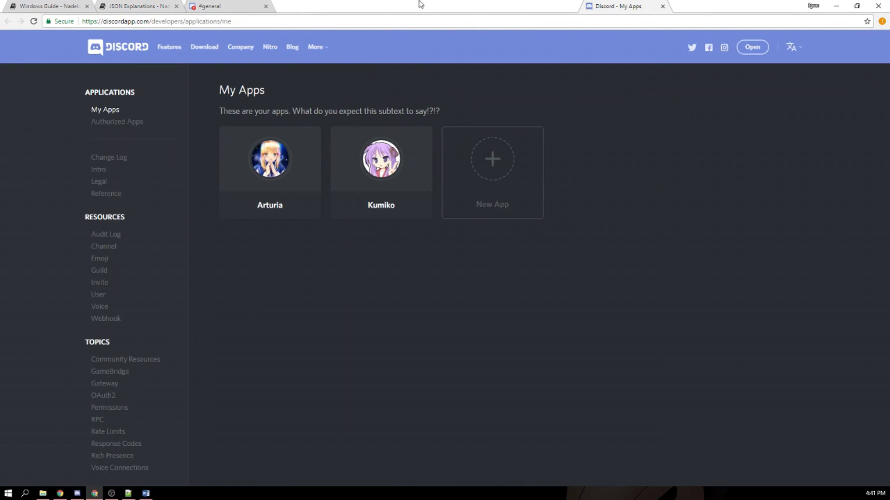
pyautogui.moveTo(601, 4); pyautogui.dragTo(889, 96)
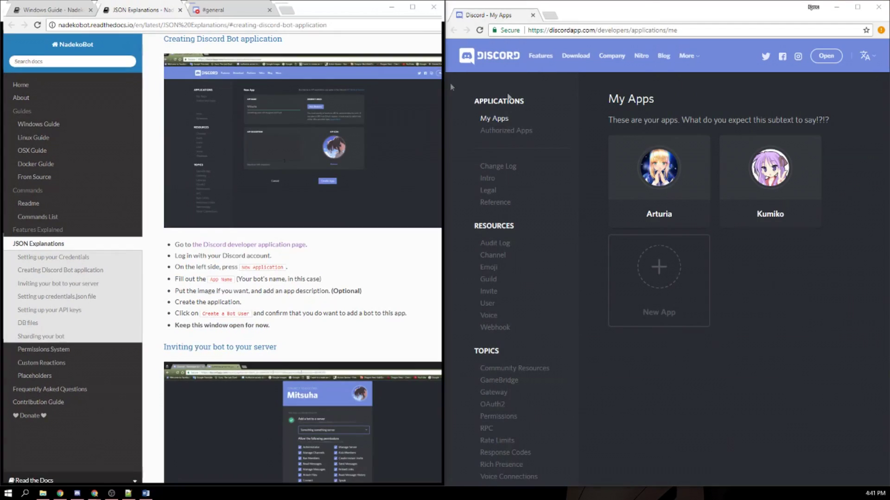
pyautogui.click(360, 186)
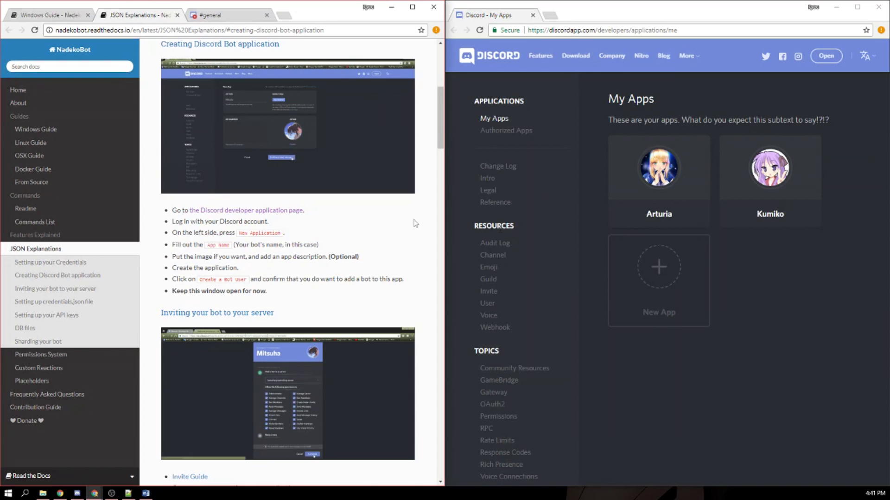
# Start a new Discord app named Tamamo with the description "My first discord bot!".
pyautogui.scroll(1, 287, 259)
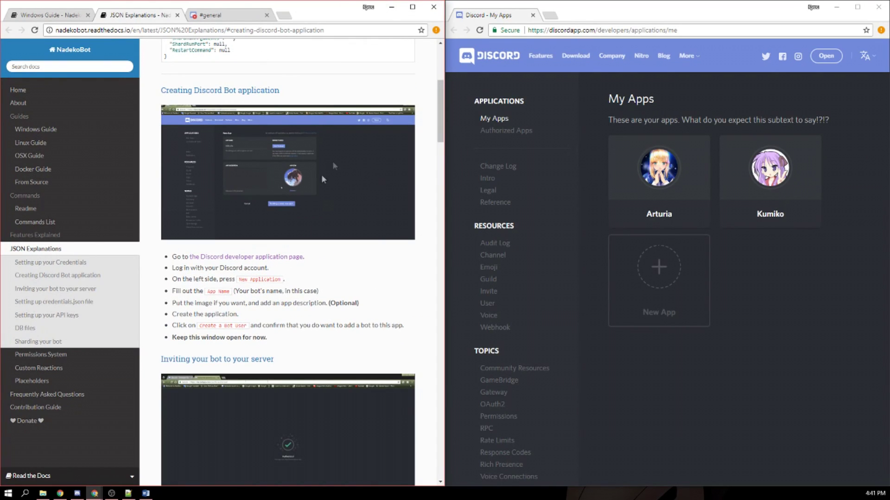
pyautogui.scroll(-1, 300, 213)
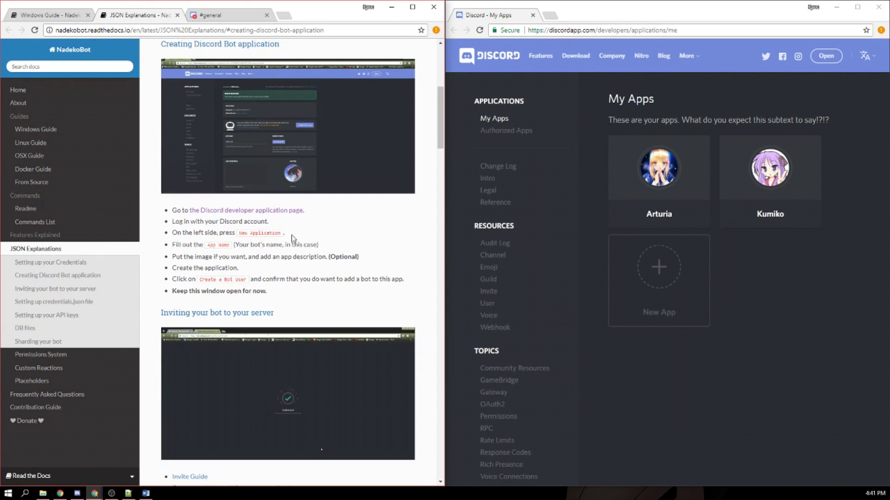
pyautogui.scroll(-1, 259, 194)
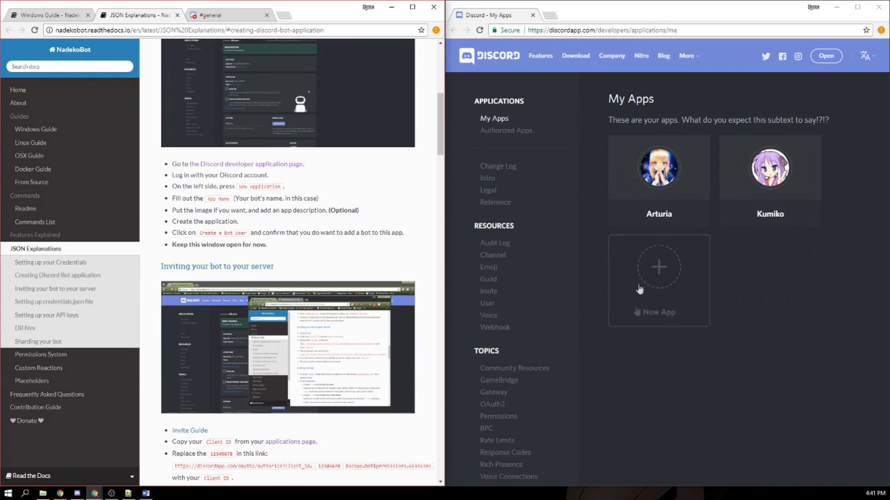
pyautogui.click(647, 262)
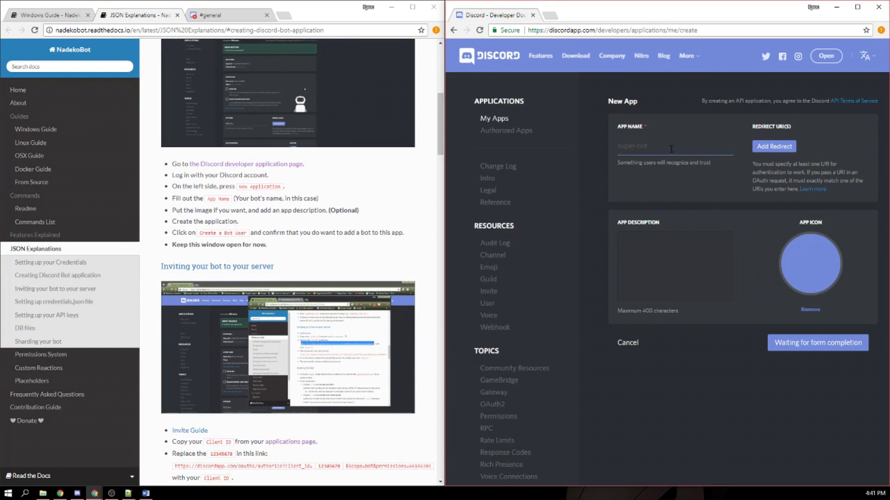
pyautogui.click(671, 148)
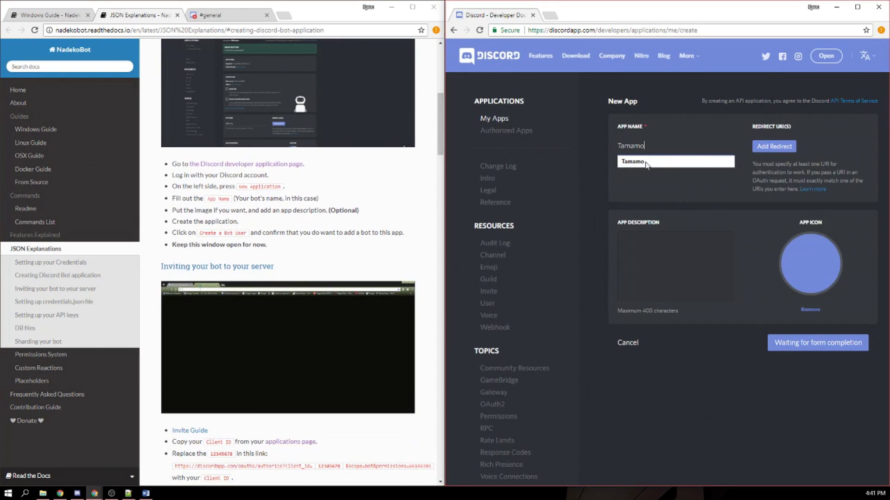
pyautogui.click(647, 160)
pyautogui.click(669, 257)
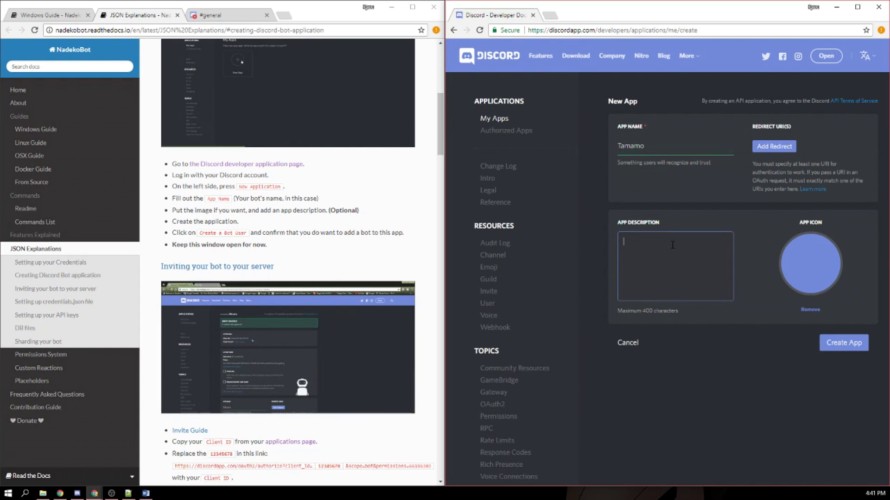
pyautogui.write('My first f')
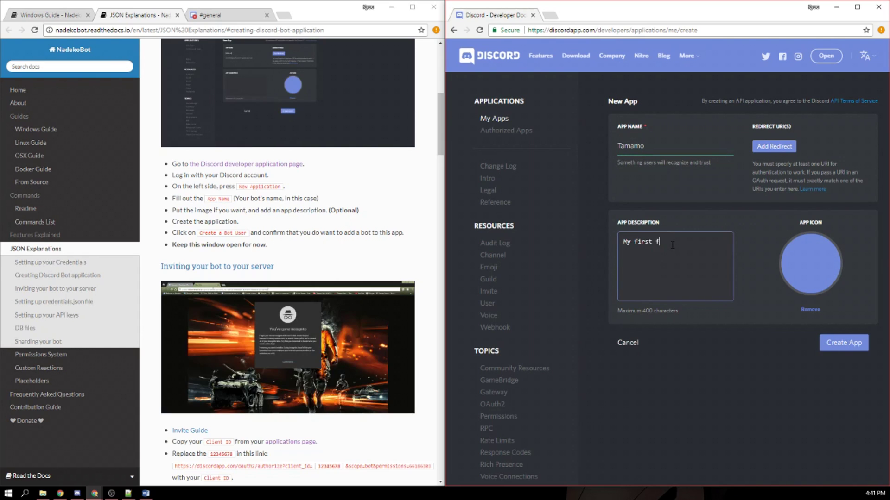
pyautogui.write(' discord bot!')
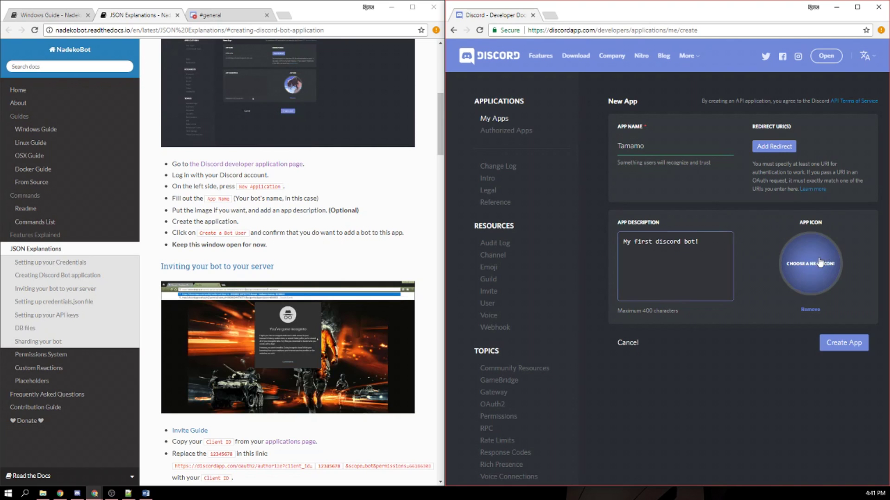
# Choose an image file as the app icon and create the Tamamo app.
pyautogui.click(810, 264)
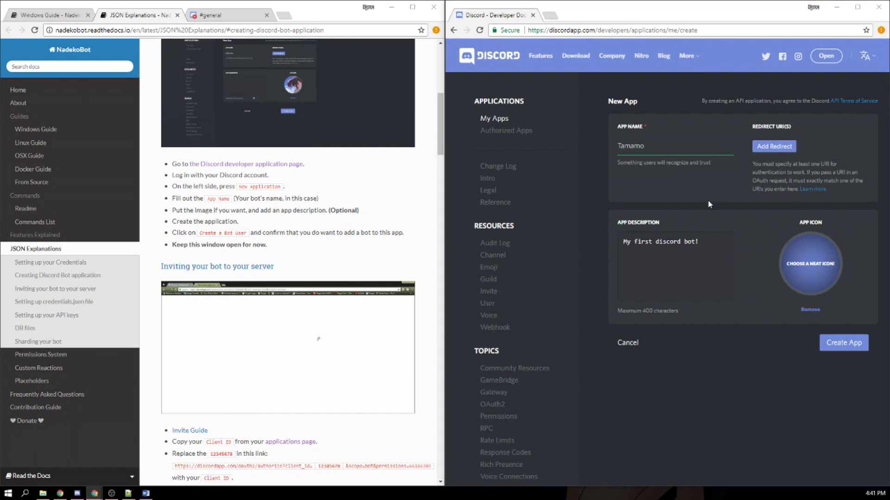
pyautogui.doubleClick(478, 102)
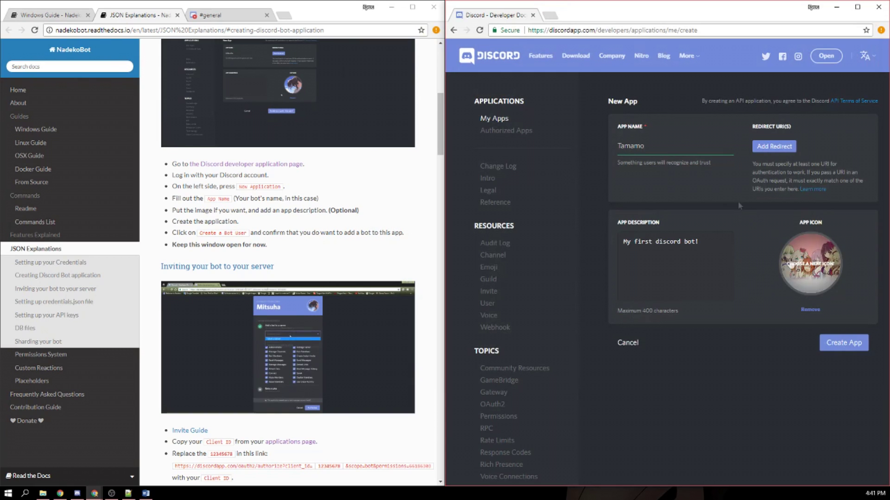
pyautogui.click(839, 343)
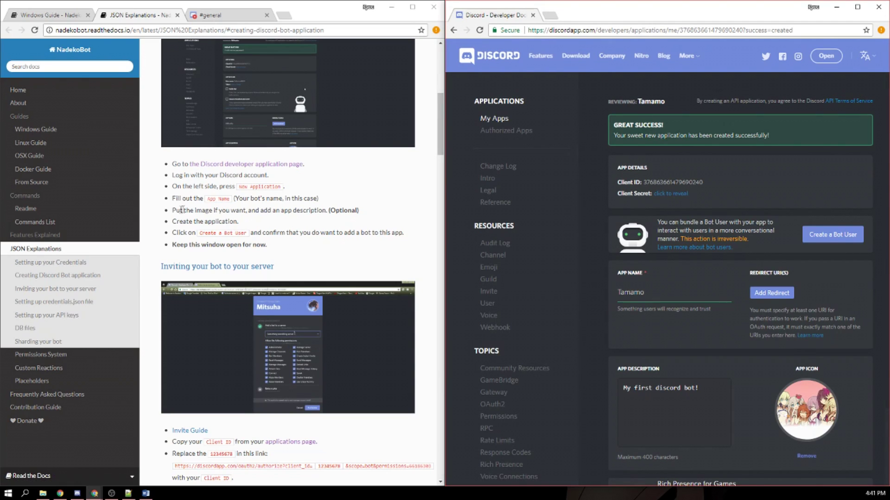
# Create a bot user for the Tamamo app and confirm the irrevocable action.
pyautogui.moveTo(199, 233); pyautogui.dragTo(242, 235)
pyautogui.click(284, 231)
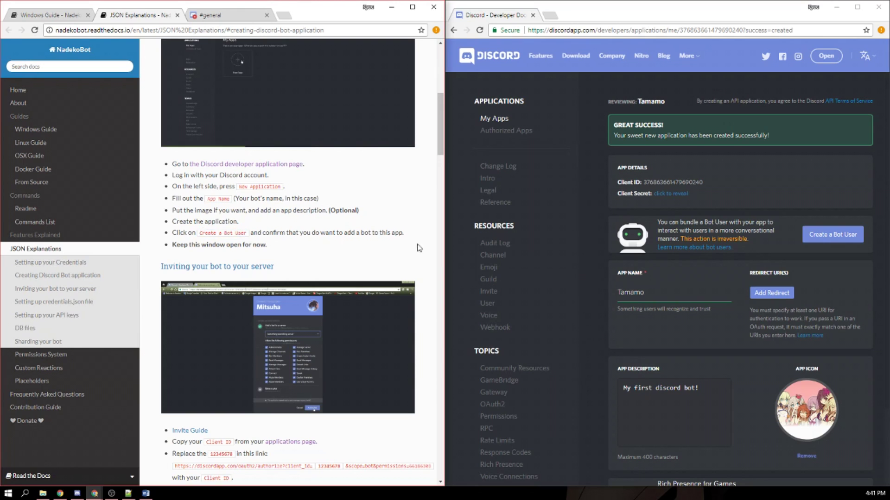
pyautogui.click(838, 236)
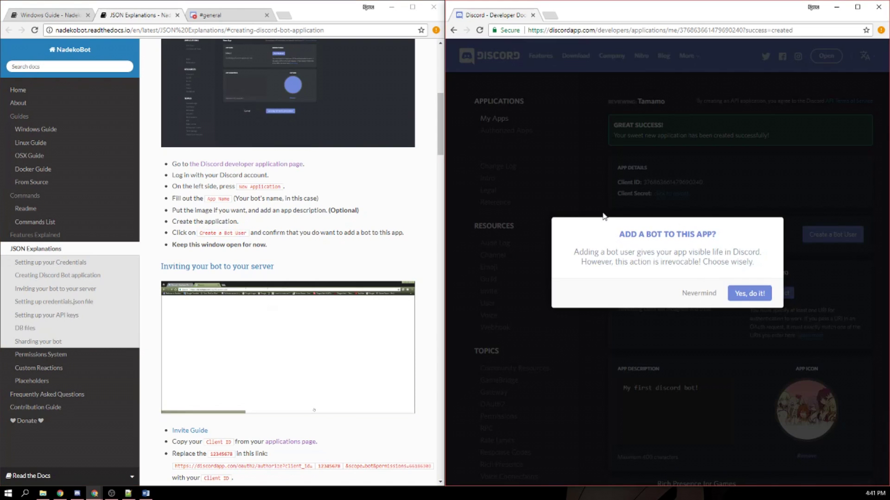
pyautogui.click(750, 296)
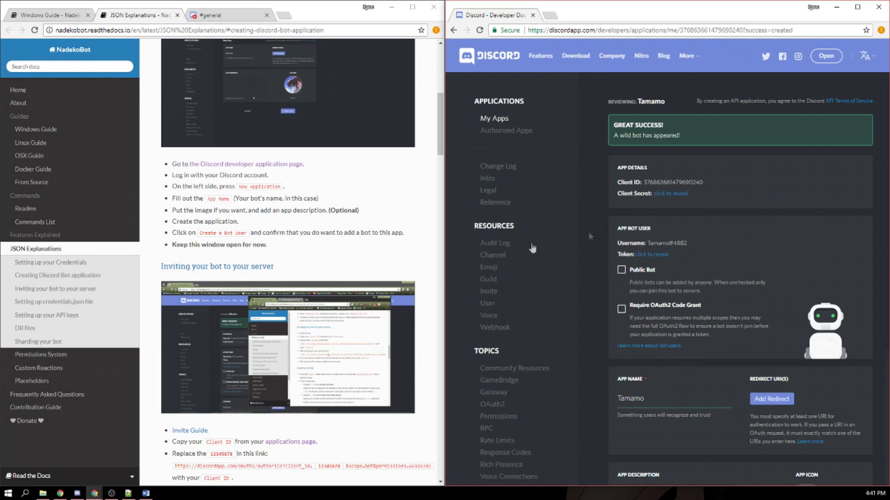
# Copy the invite link template with client_id=12345678 from the documentation into the address of a new tab beside the Tamamo app page.
pyautogui.scroll(-3, 250, 241)
pyautogui.scroll(-1, 250, 236)
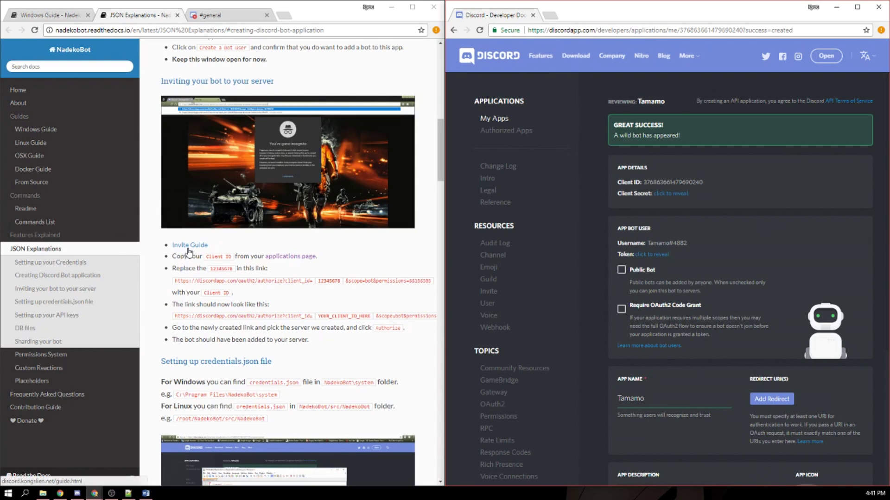
pyautogui.scroll(-1, 190, 250)
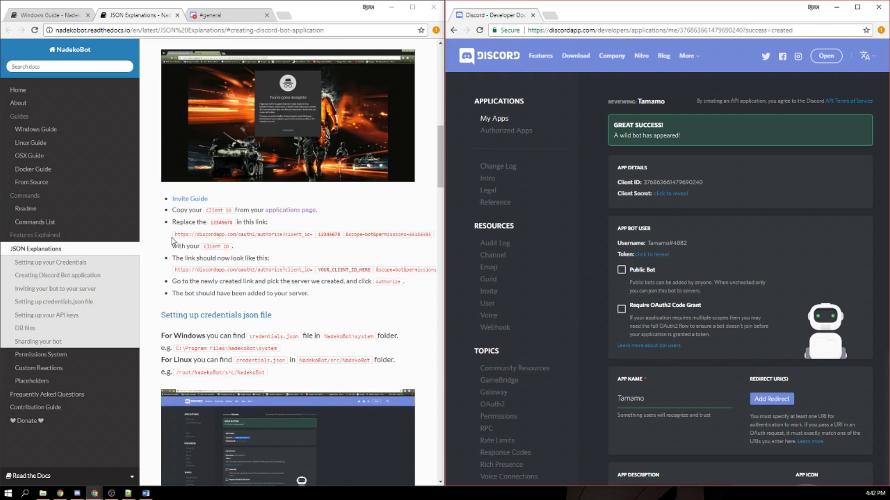
pyautogui.moveTo(175, 234); pyautogui.dragTo(431, 233)
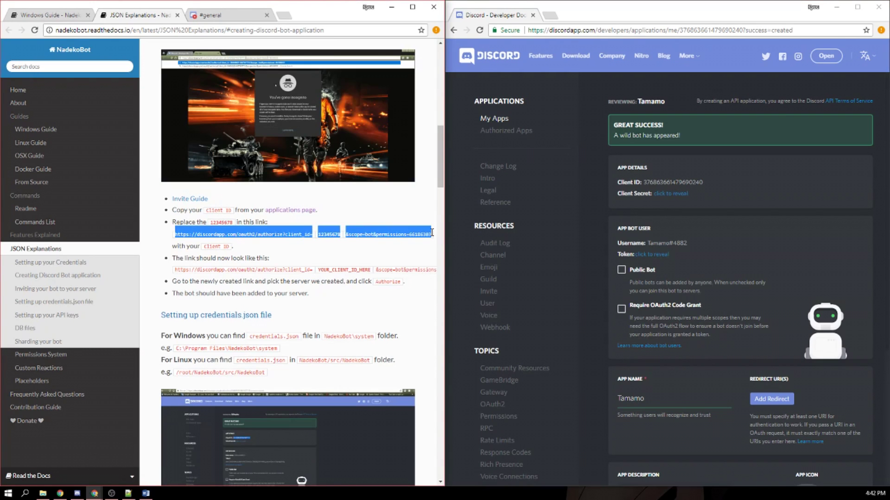
pyautogui.click(552, 18)
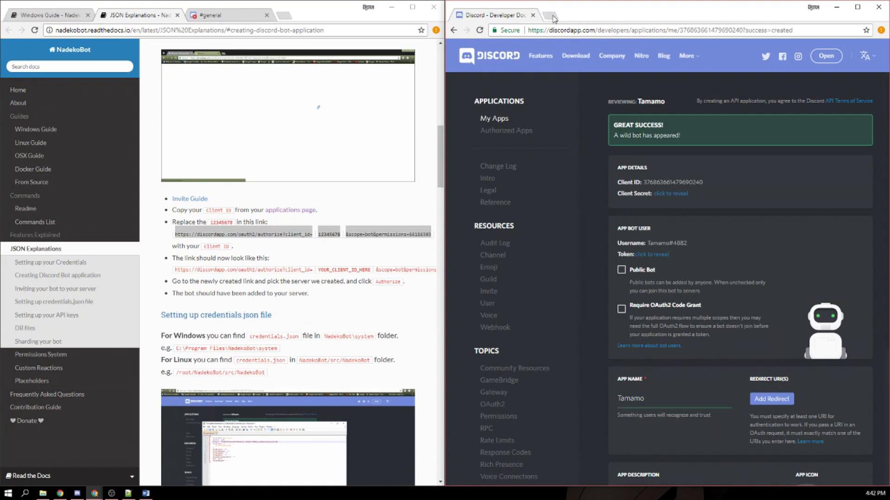
pyautogui.click(553, 18)
pyautogui.write('https://discordapp.com/oauth2/authorize?client_id=12345678&scope=bot&permissions=66186303')
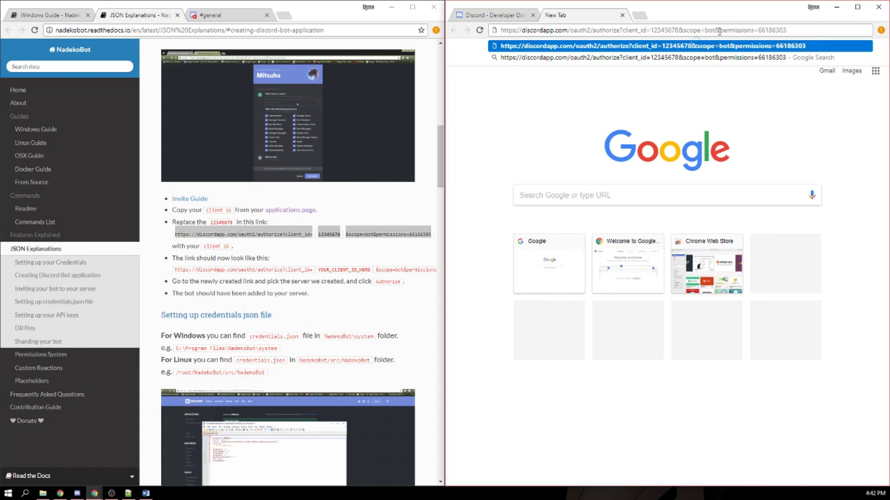
# Copy the Tamamo app's Client ID from its app details.
pyautogui.click(206, 246)
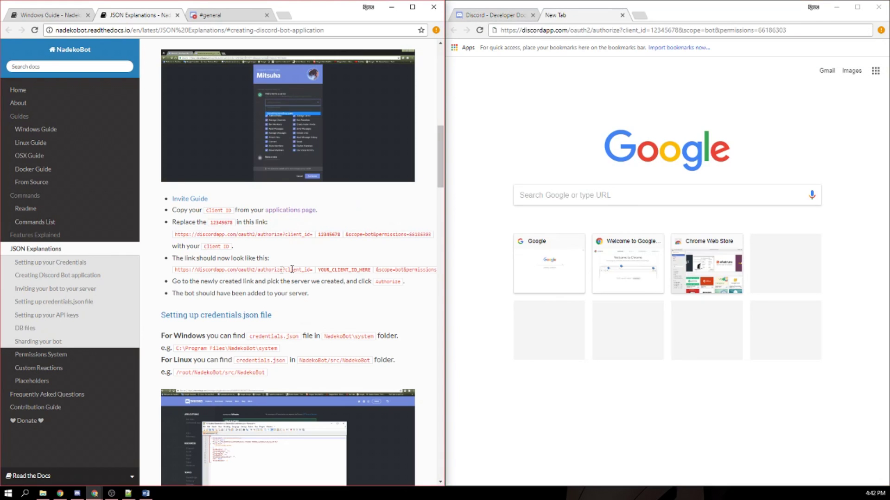
pyautogui.moveTo(320, 237); pyautogui.dragTo(341, 237)
pyautogui.click(211, 247)
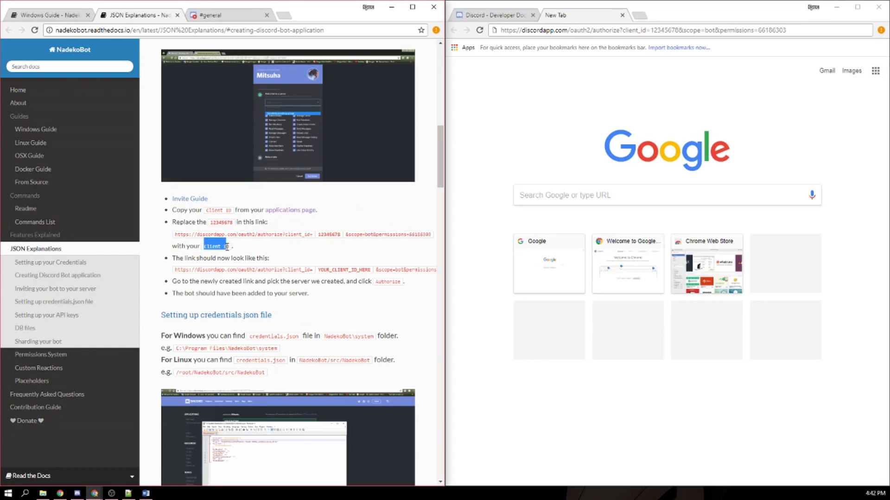
pyautogui.click(485, 14)
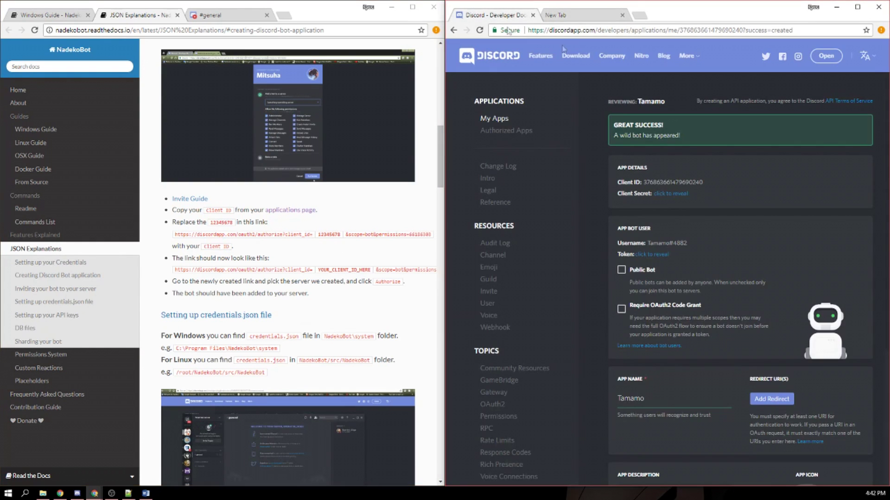
pyautogui.scroll(-1, 671, 179)
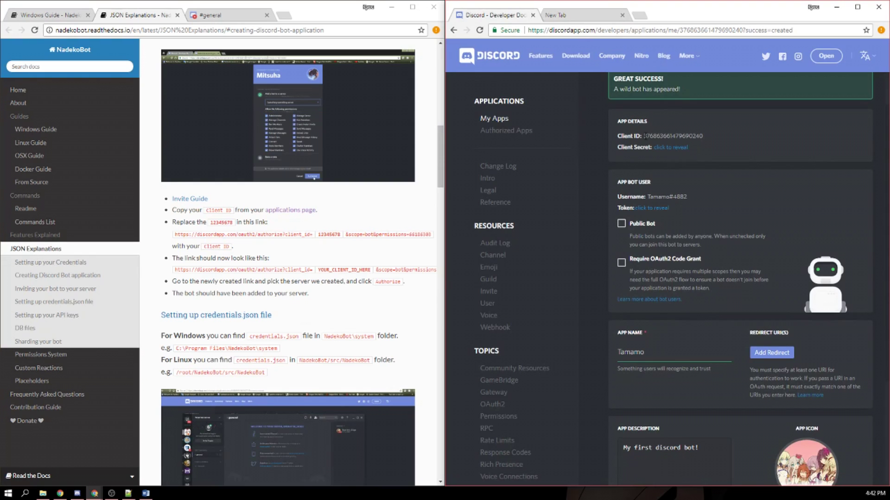
pyautogui.moveTo(644, 135); pyautogui.dragTo(699, 136)
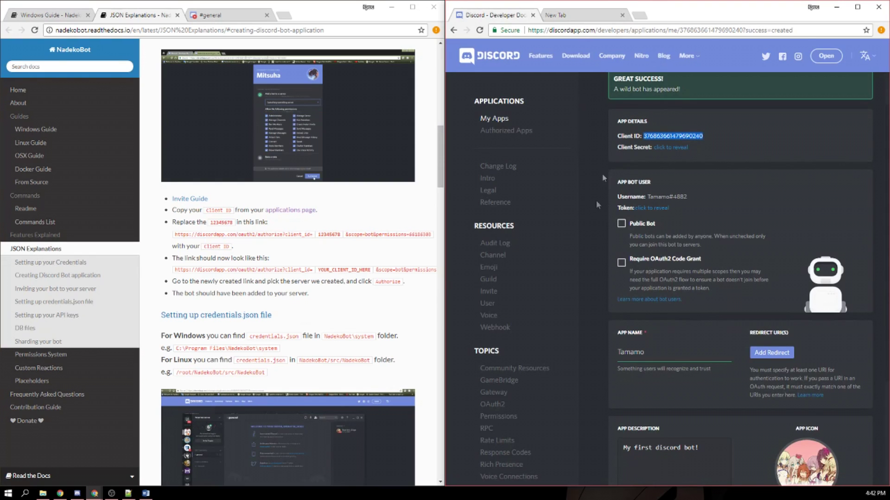
# Replace the 12345678 placeholder in the invite link with the copied Client ID.
pyautogui.click(582, 21)
pyautogui.moveTo(650, 30); pyautogui.dragTo(678, 30)
pyautogui.hotkey('ctrl', 'v')
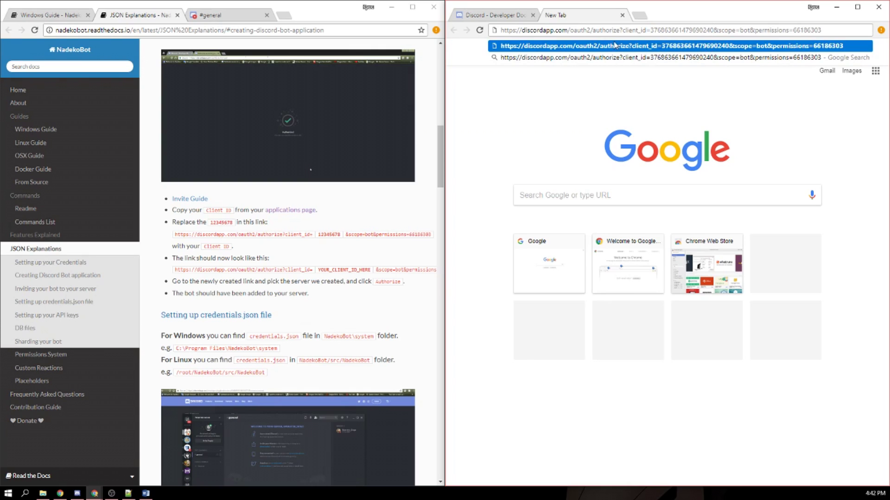
# Open the completed invite link and select the tamamo no bae server, keeping Administrator among the bot's permissions.
pyautogui.press('Return')
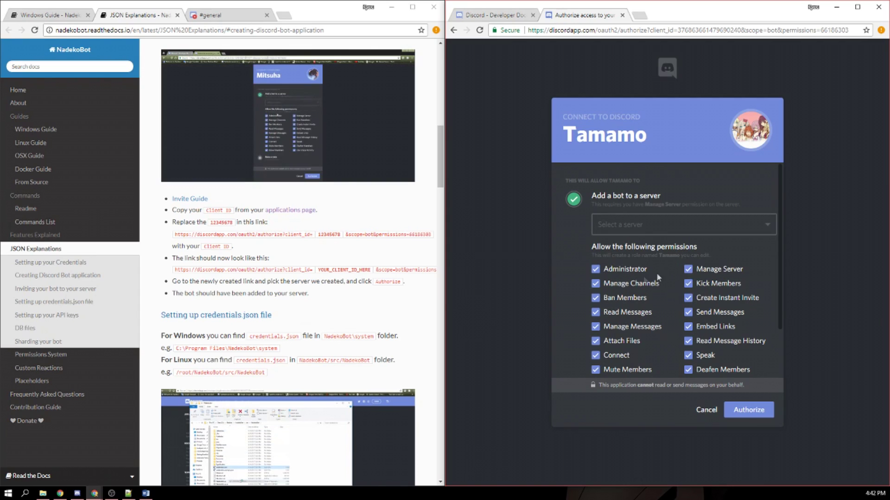
pyautogui.click(602, 274)
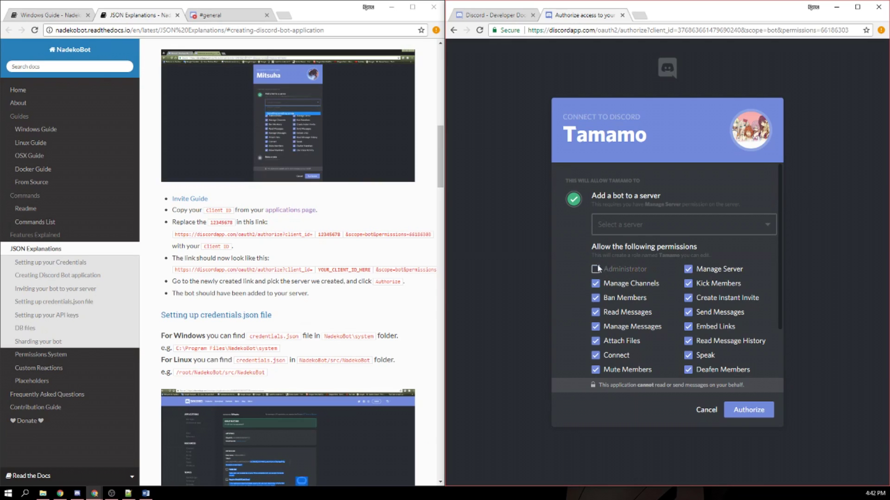
pyautogui.click(592, 272)
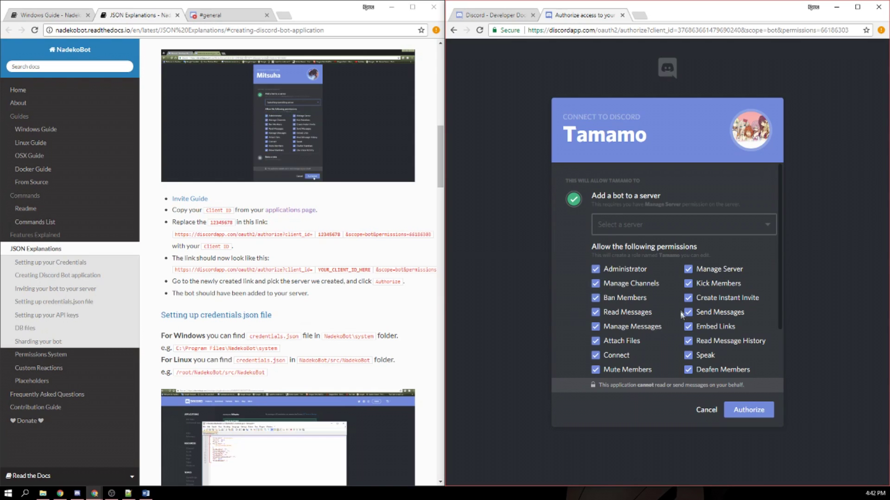
pyautogui.scroll(-1, 678, 301)
pyautogui.scroll(2, 667, 301)
pyautogui.click(641, 224)
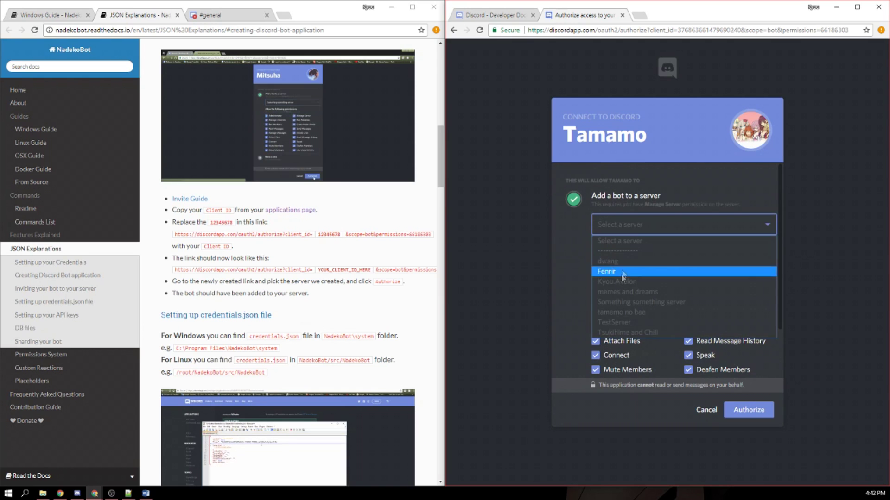
pyautogui.click(629, 314)
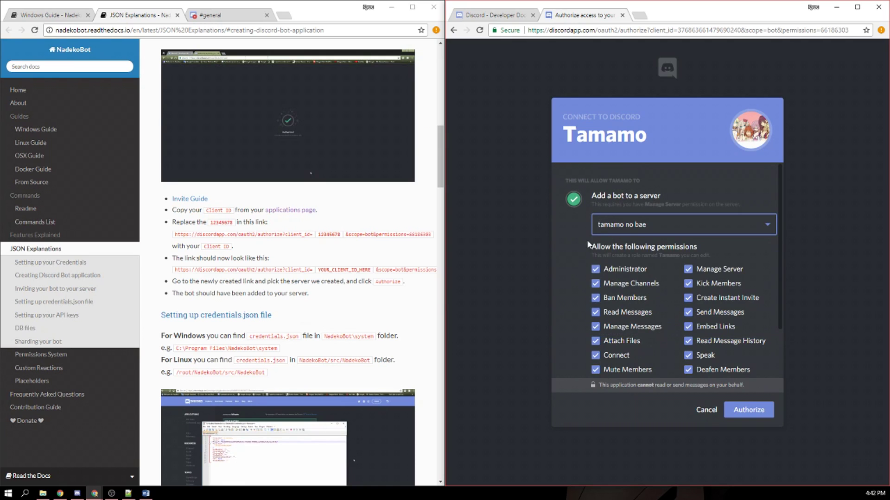
# Authorize Tamamo for the selected server, complete the image verification challenges, and close the authorization page.
pyautogui.scroll(-2, 656, 292)
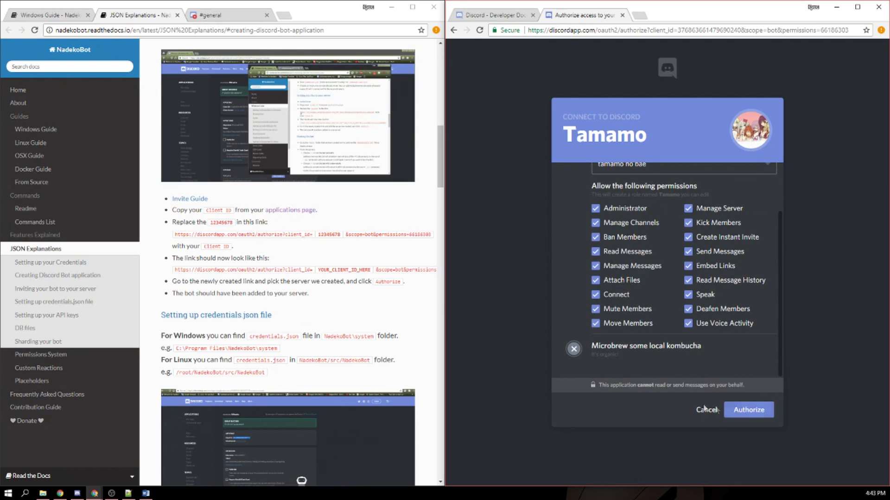
pyautogui.click(745, 410)
pyautogui.click(618, 302)
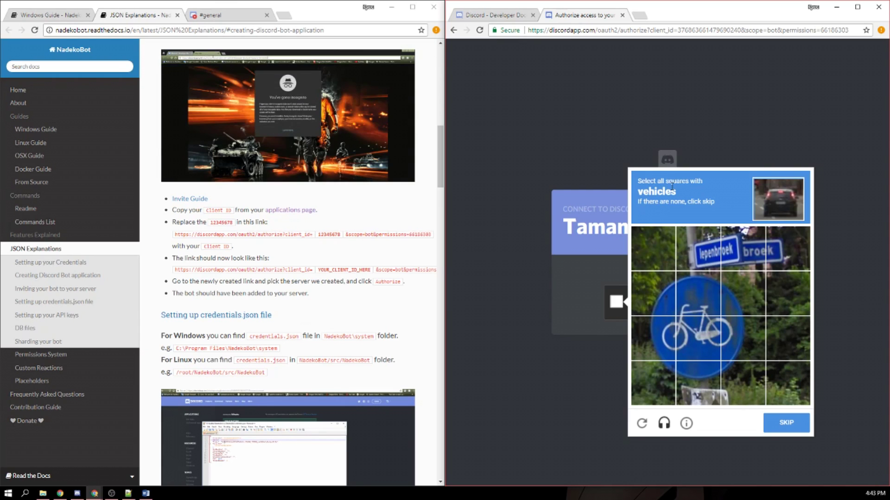
pyautogui.click(788, 422)
pyautogui.click(693, 303)
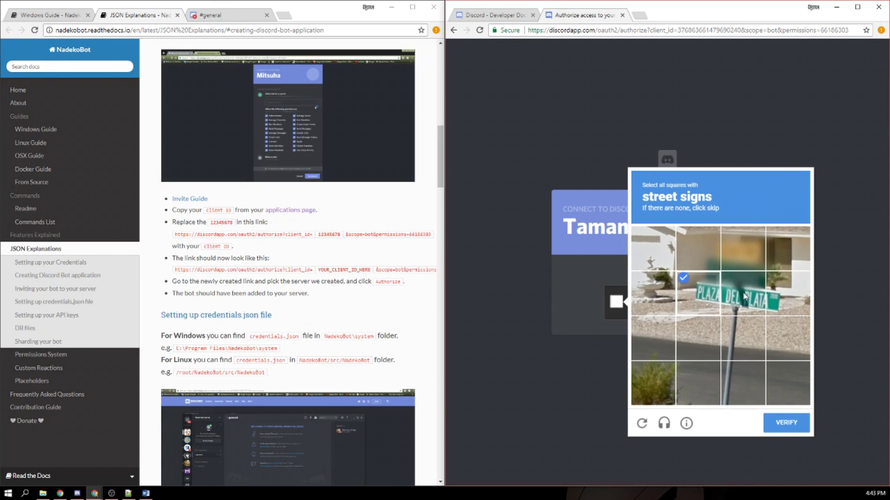
pyautogui.click(743, 296)
pyautogui.click(793, 299)
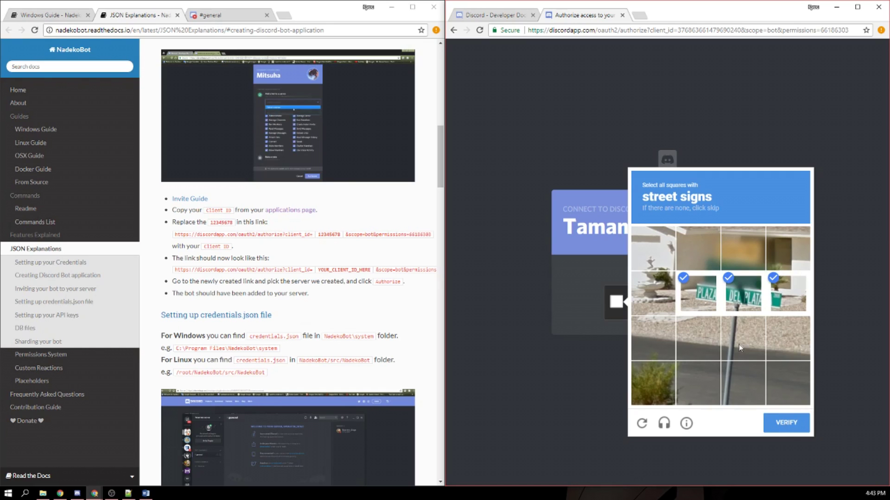
pyautogui.click(786, 424)
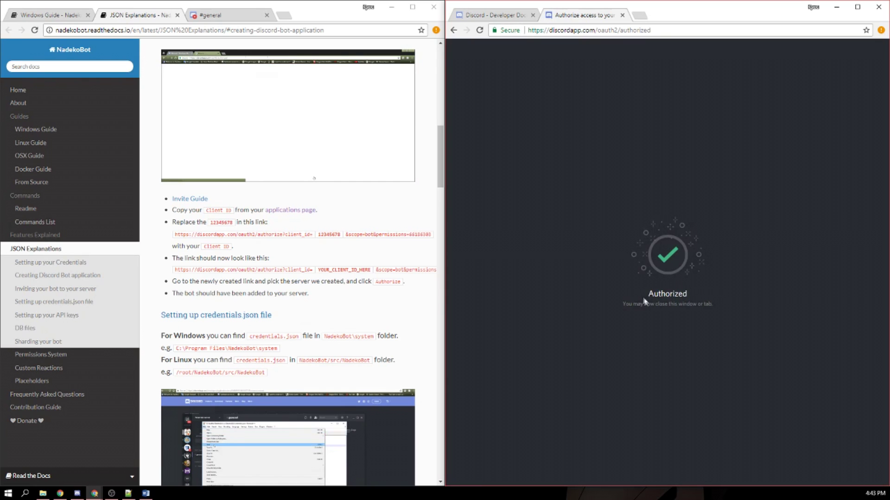
pyautogui.middleClick(570, 18)
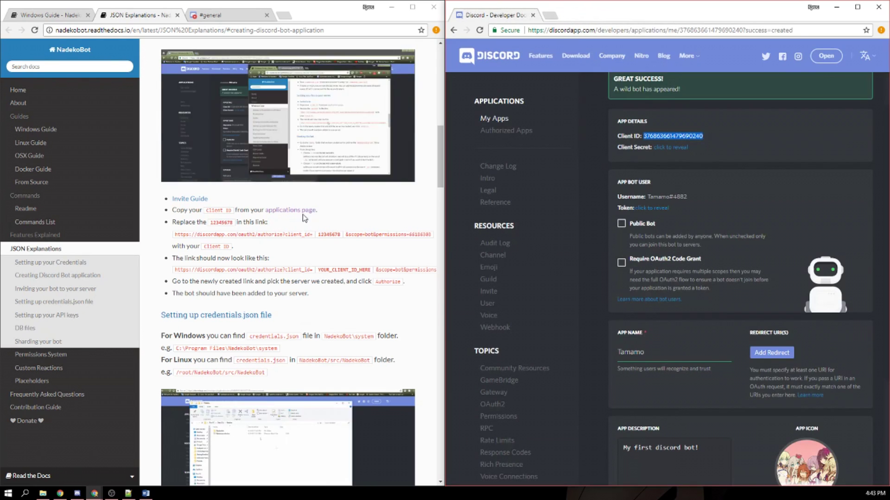
# Download the NadekoBot Updater's Windows installer through the link in the Windows Guide.
pyautogui.scroll(-4, 270, 169)
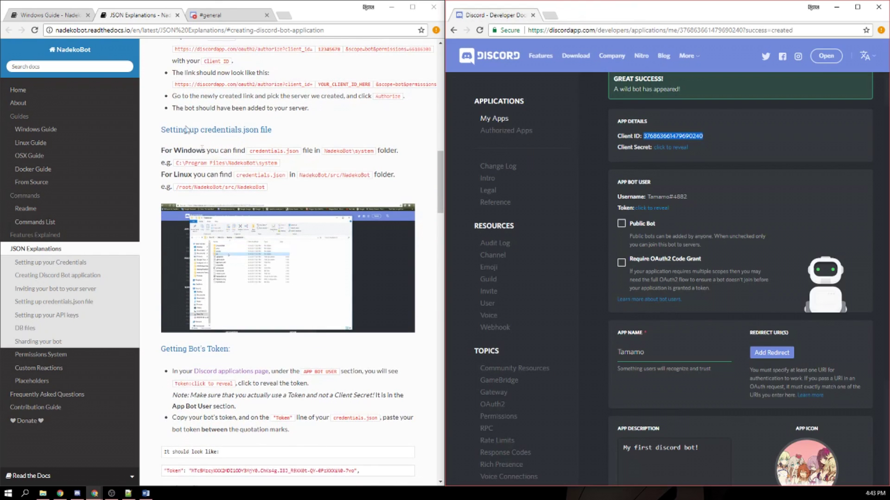
pyautogui.click(46, 15)
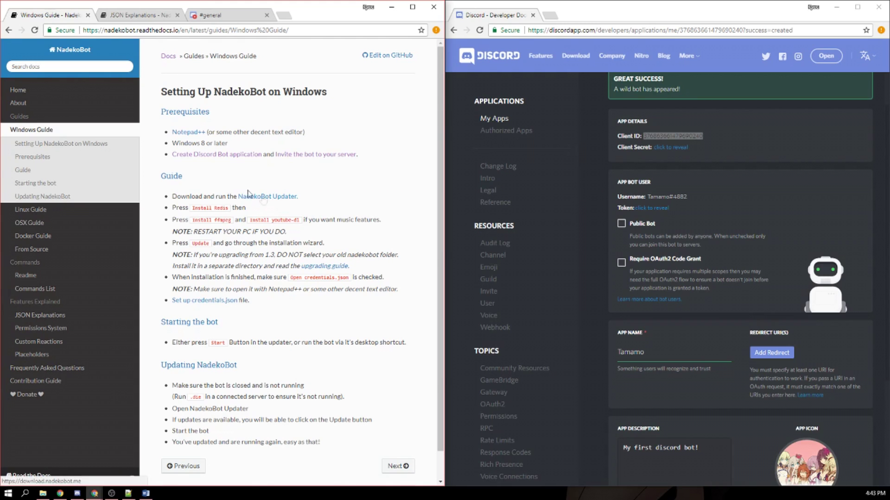
pyautogui.moveTo(162, 179); pyautogui.dragTo(200, 194)
pyautogui.click(192, 199)
pyautogui.keyDown('ctrl'); pyautogui.click(252, 197); pyautogui.keyUp('ctrl')
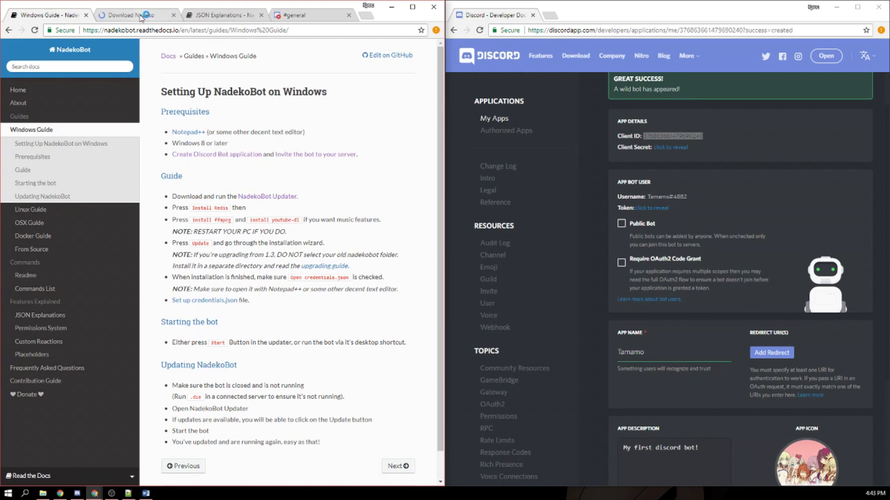
pyautogui.click(141, 16)
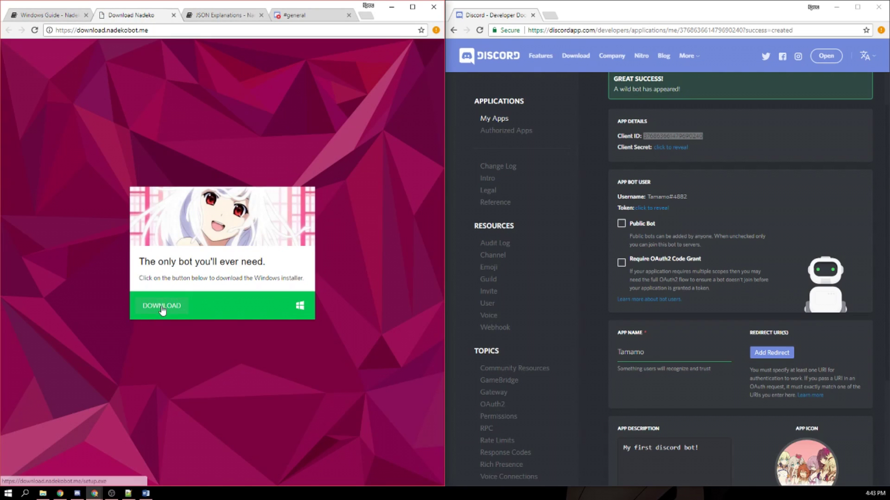
pyautogui.click(299, 306)
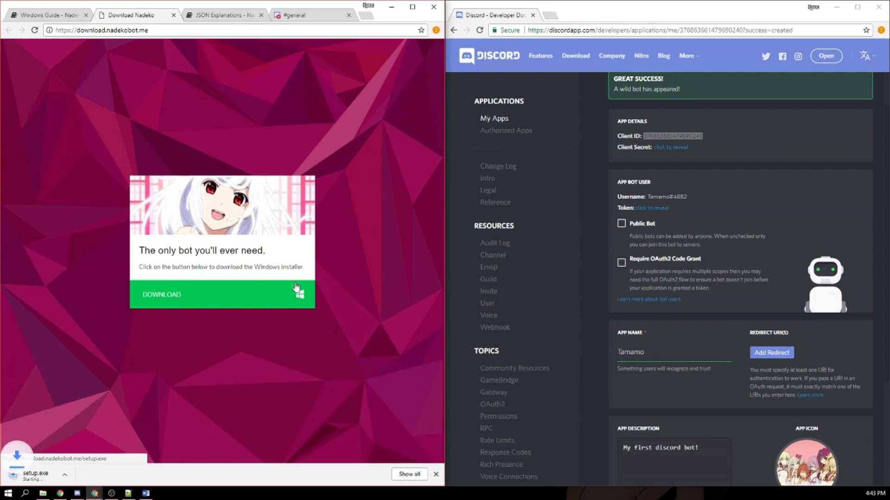
# Run the downloaded setup.exe and allow installation of NadekoBot Updater from the unverified publisher.
pyautogui.click(35, 478)
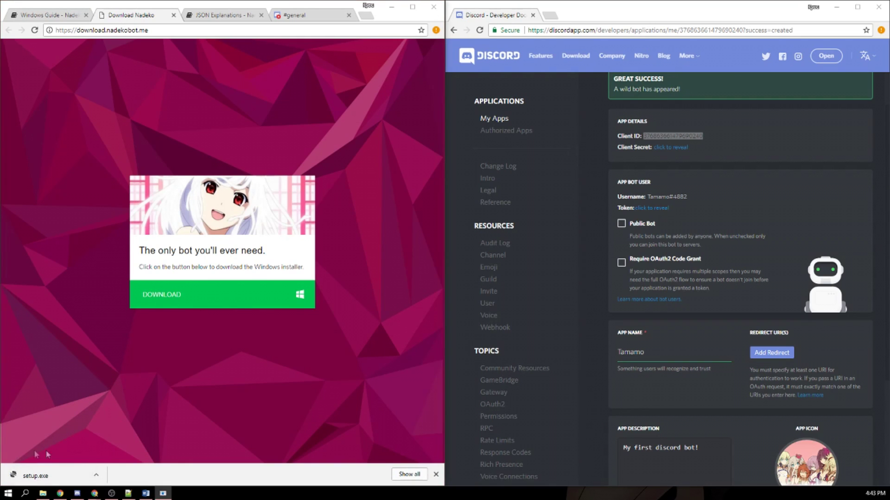
pyautogui.click(52, 475)
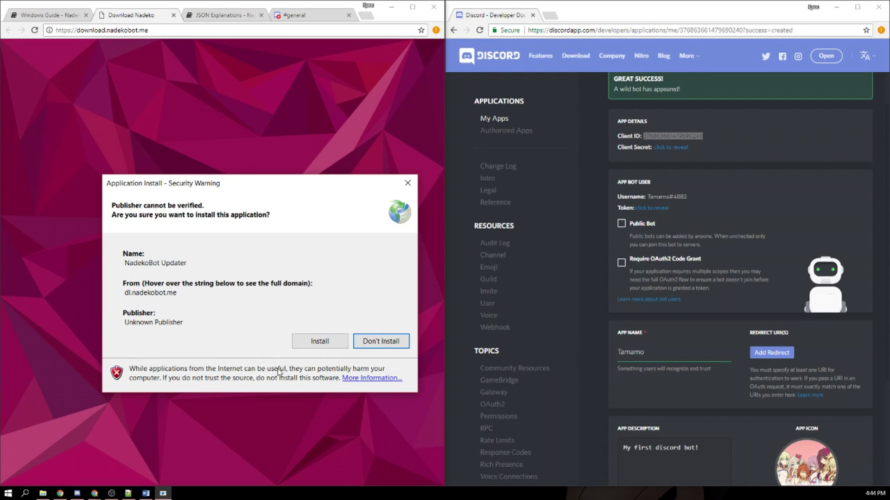
pyautogui.click(319, 341)
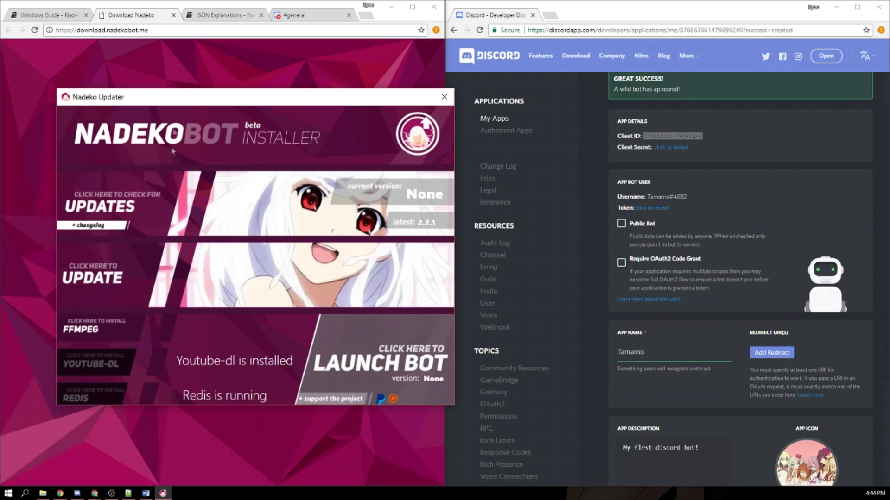
# Close the Download Nadeko page and place the Nadeko Updater window over the Windows Guide.
pyautogui.moveTo(180, 100); pyautogui.dragTo(512, 112)
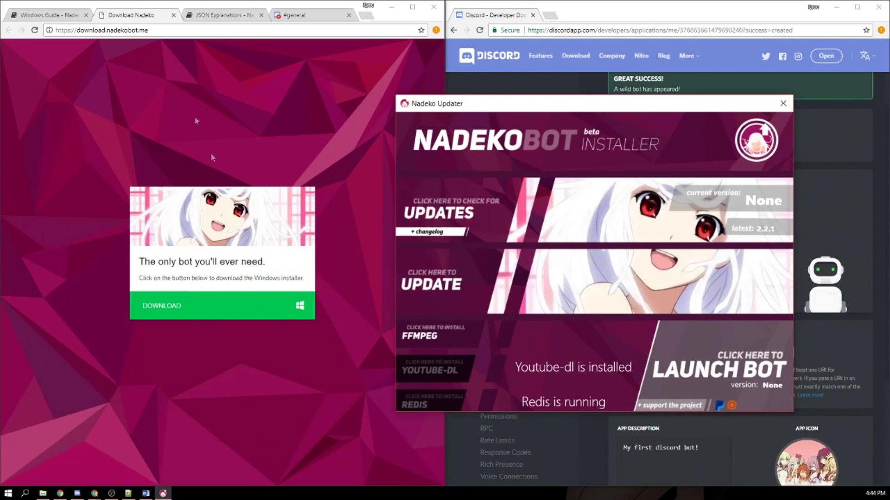
pyautogui.click(173, 15)
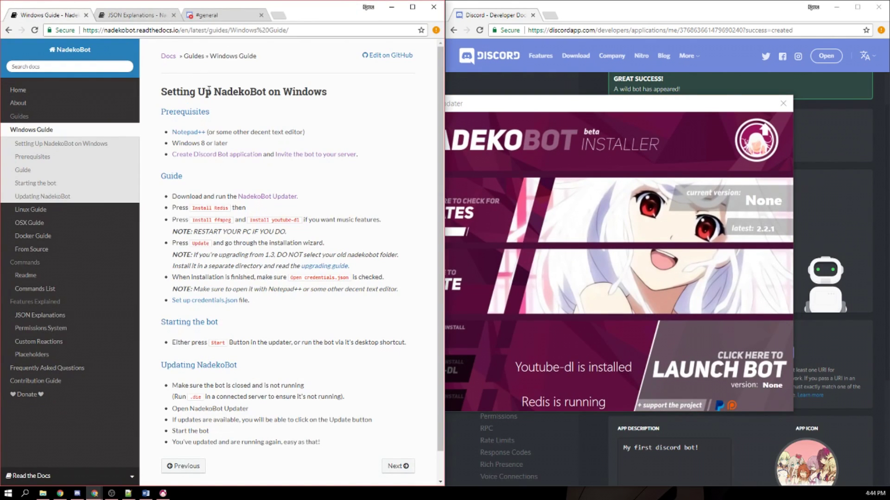
pyautogui.moveTo(492, 104); pyautogui.dragTo(249, 83)
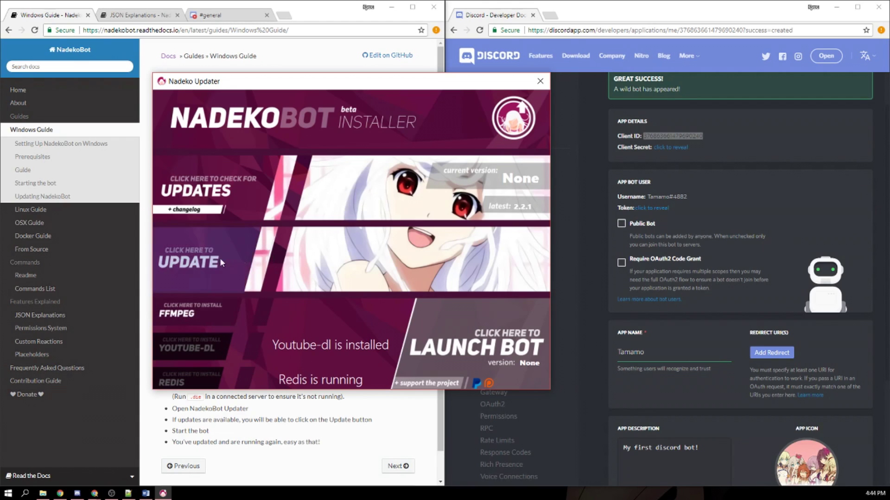
# Run the updater's Update and install NadekoBot into C:\Program Files\NadekoBot with the NadekoBot Start Menu folder and a desktop shortcut.
pyautogui.click(184, 261)
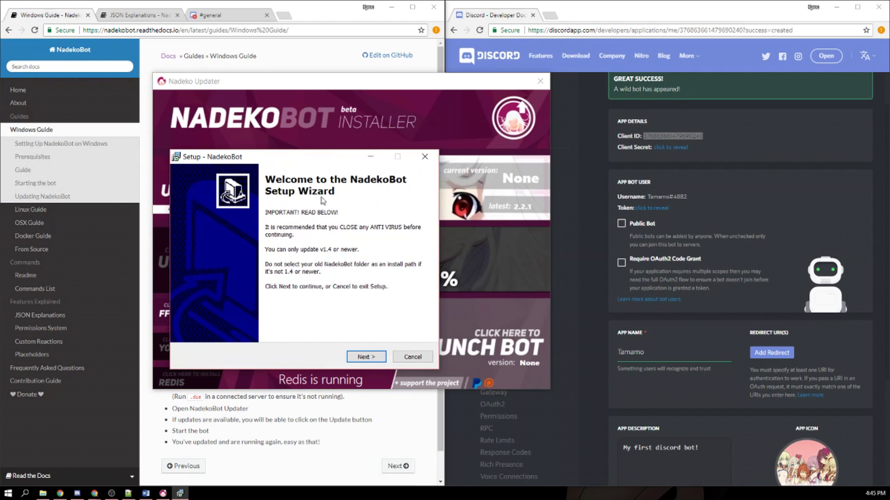
pyautogui.click(364, 358)
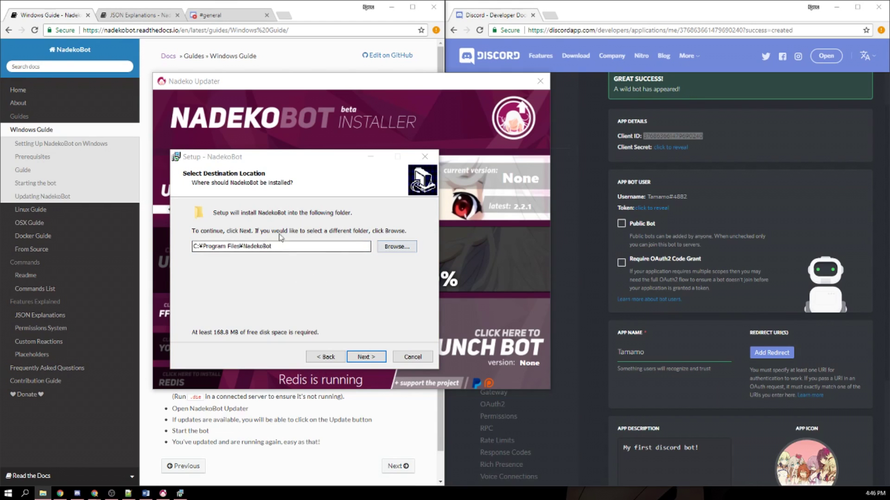
pyautogui.click(365, 357)
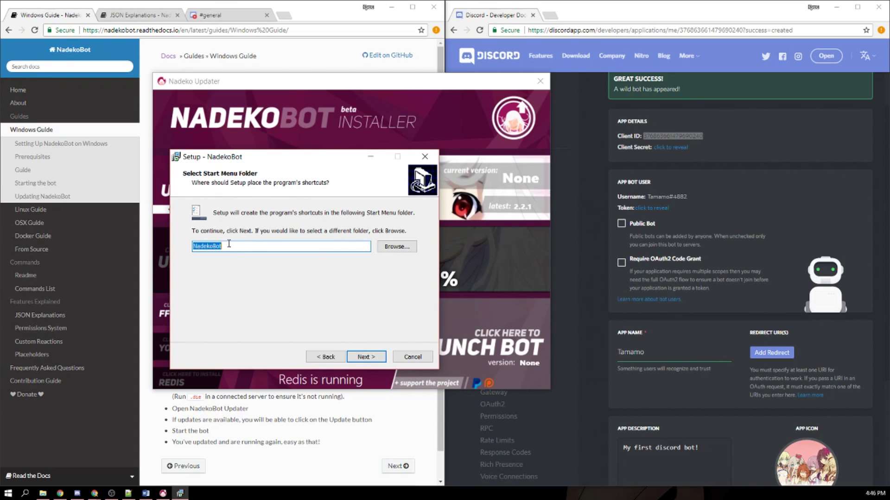
pyautogui.click(366, 357)
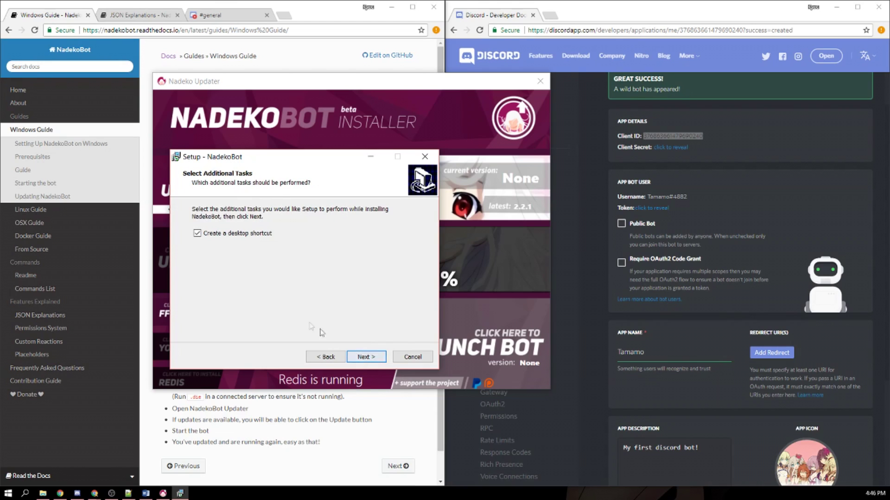
pyautogui.click(366, 357)
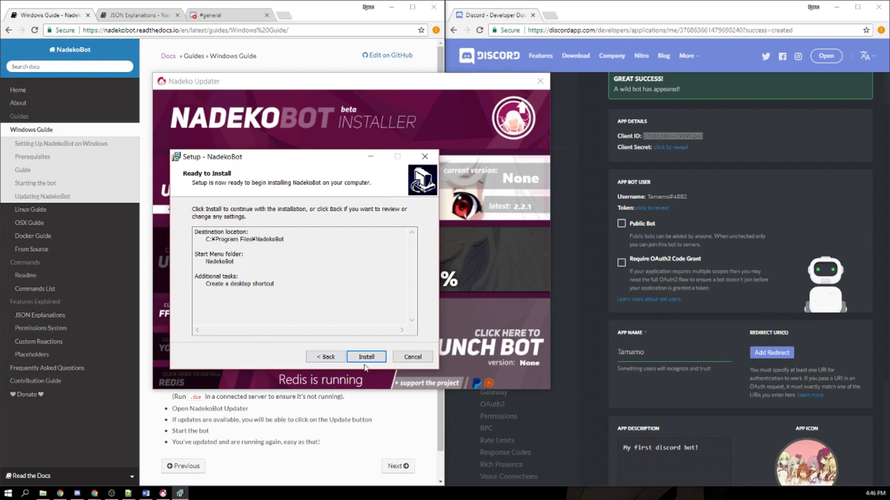
pyautogui.click(367, 358)
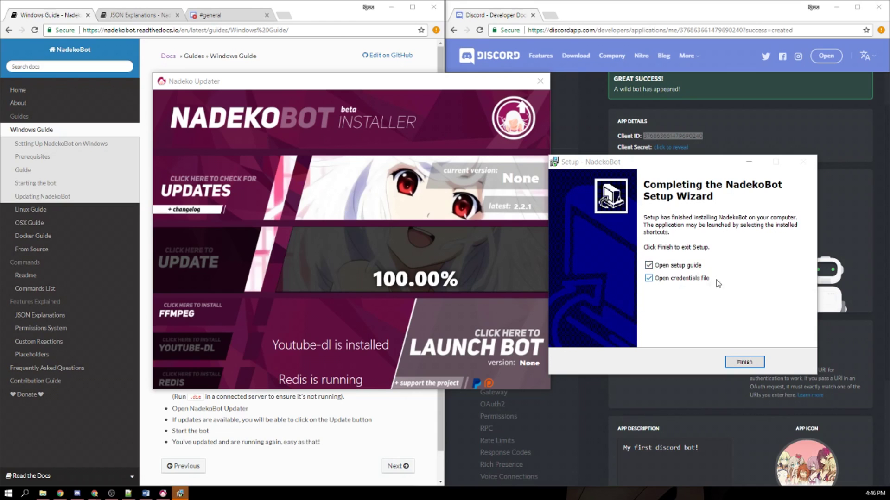
# Finish the setup wizard with only Open credentials file enabled, and bring credentials.json forward in Notepad++.
pyautogui.click(649, 266)
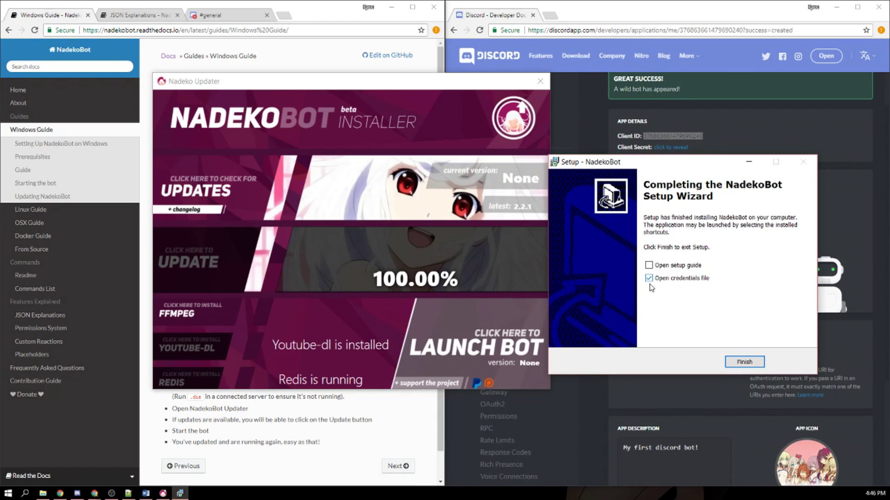
pyautogui.click(744, 362)
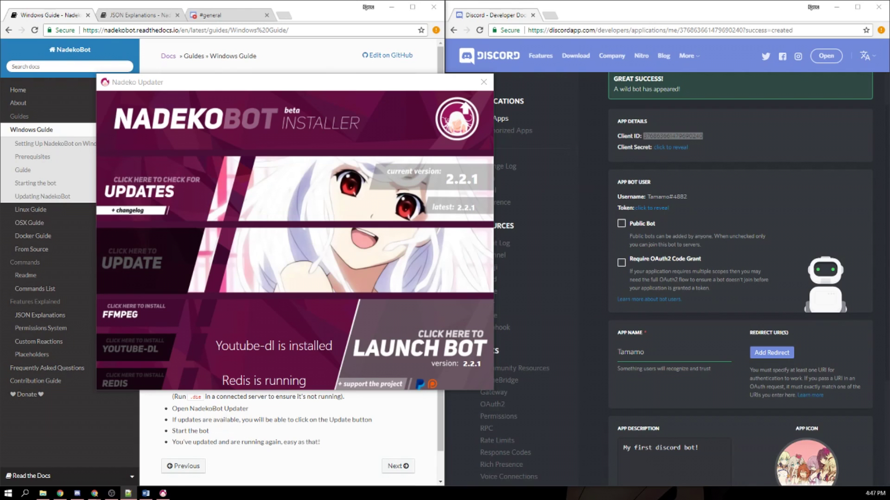
pyautogui.click(128, 493)
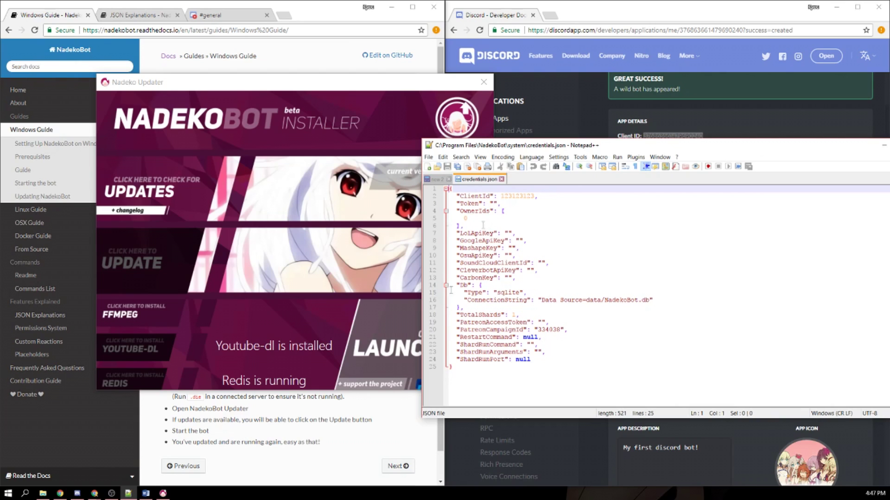
# Bring the Windows Guide forward, move Nadeko Updater clear of its instructions, and start the FFMPEG installation.
pyautogui.click(332, 461)
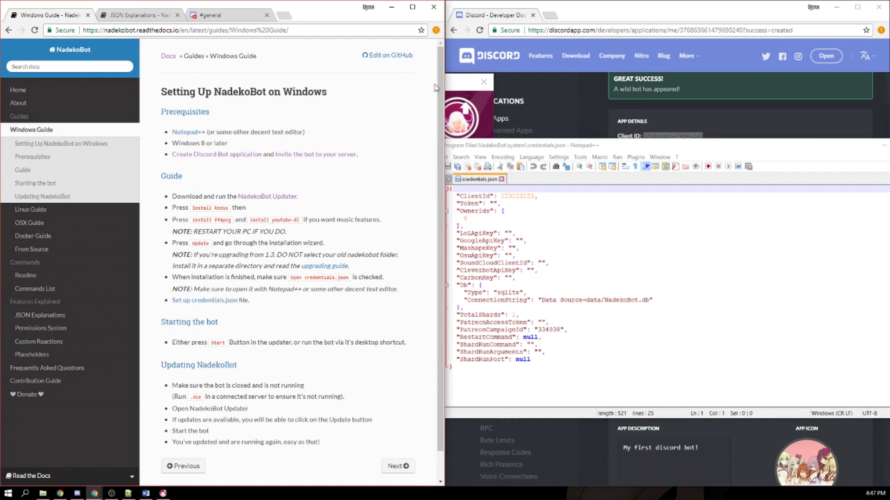
pyautogui.moveTo(452, 87); pyautogui.dragTo(677, 106)
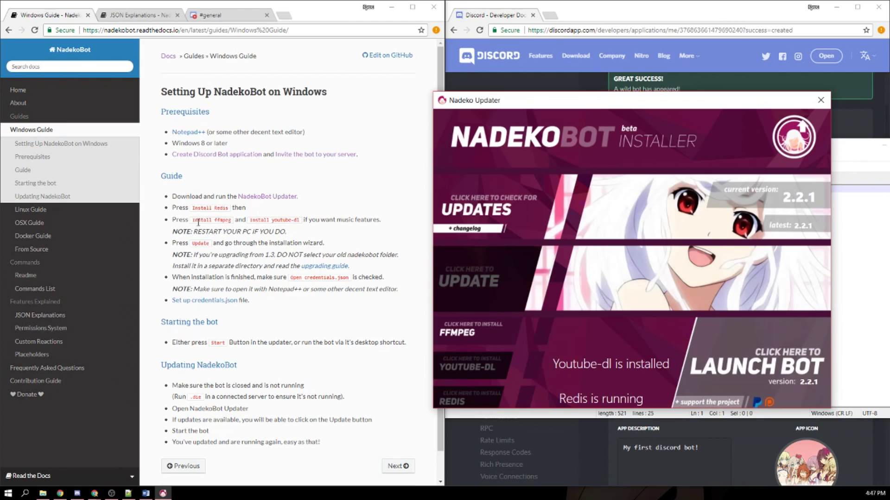
pyautogui.click(466, 324)
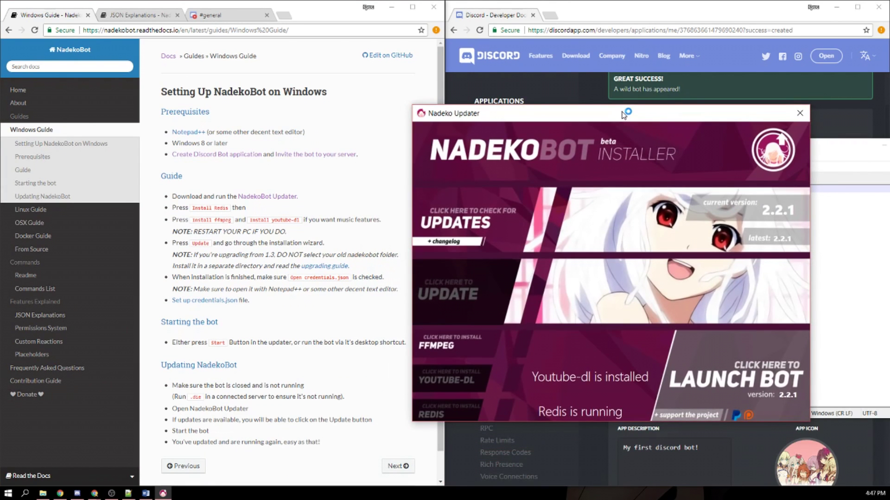
pyautogui.moveTo(623, 115); pyautogui.dragTo(635, 91)
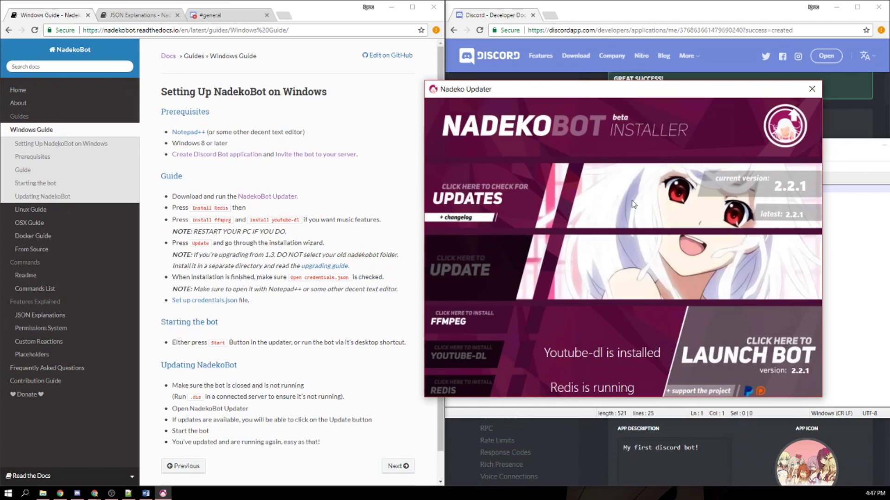
# Launch the bot from the updater, widen its console window to read the full startup output, and close it.
pyautogui.click(748, 359)
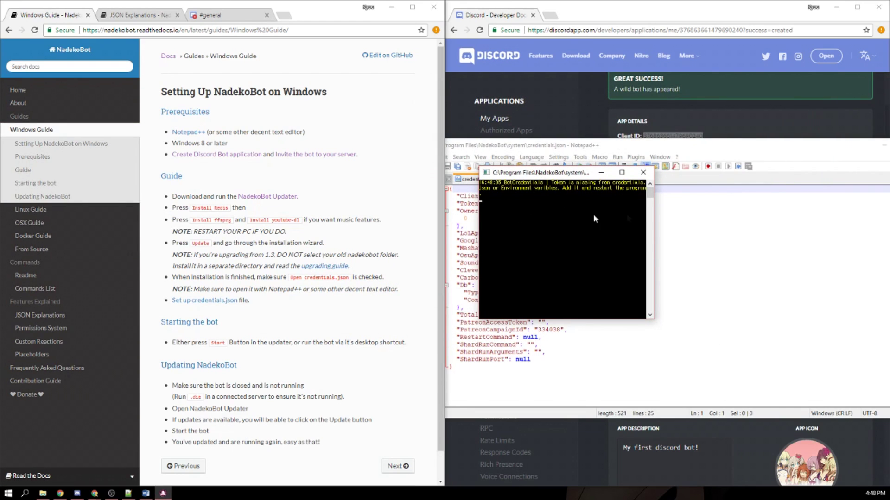
pyautogui.moveTo(653, 190); pyautogui.dragTo(792, 190)
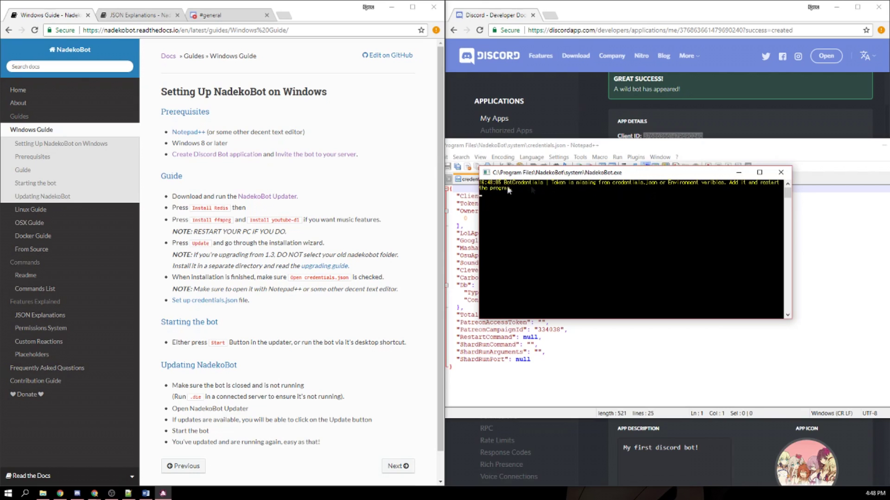
pyautogui.click(781, 172)
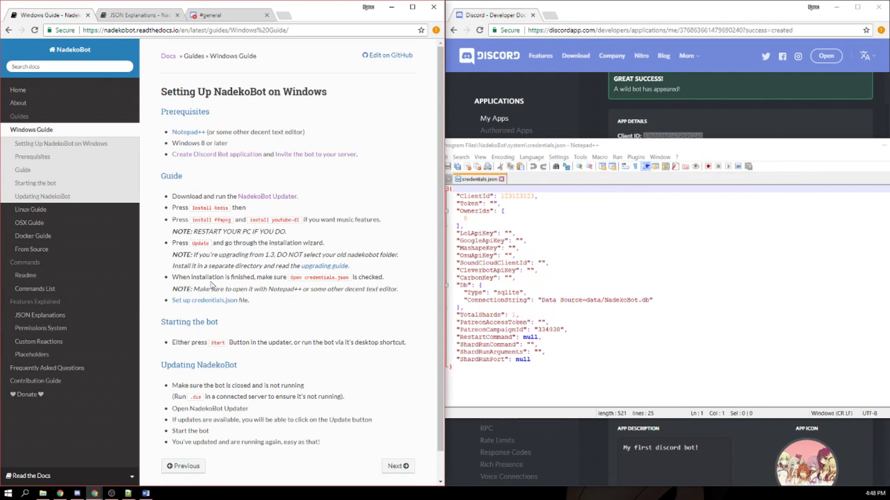
# Open the guide's "Set up credentials.json" link in a new tab, switch to it and close the older JSON Explanations tab.
pyautogui.moveTo(170, 302); pyautogui.dragTo(265, 311)
pyautogui.click(265, 311)
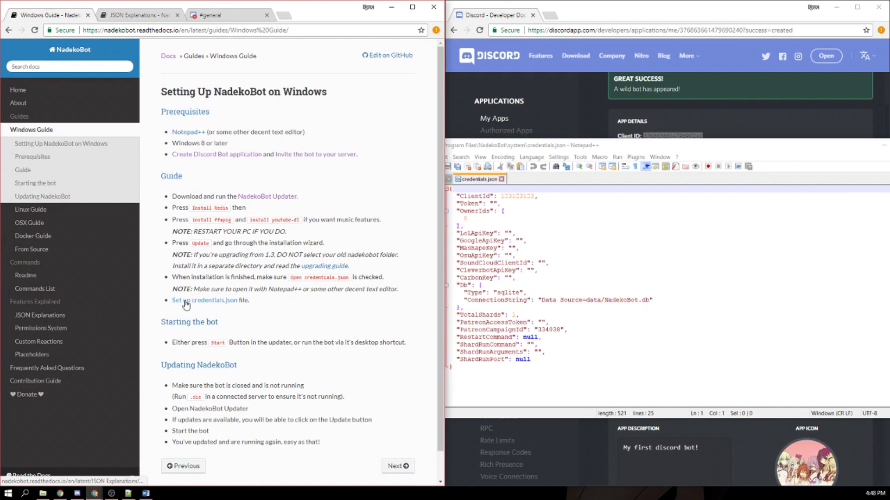
pyautogui.middleClick(213, 301)
pyautogui.click(133, 17)
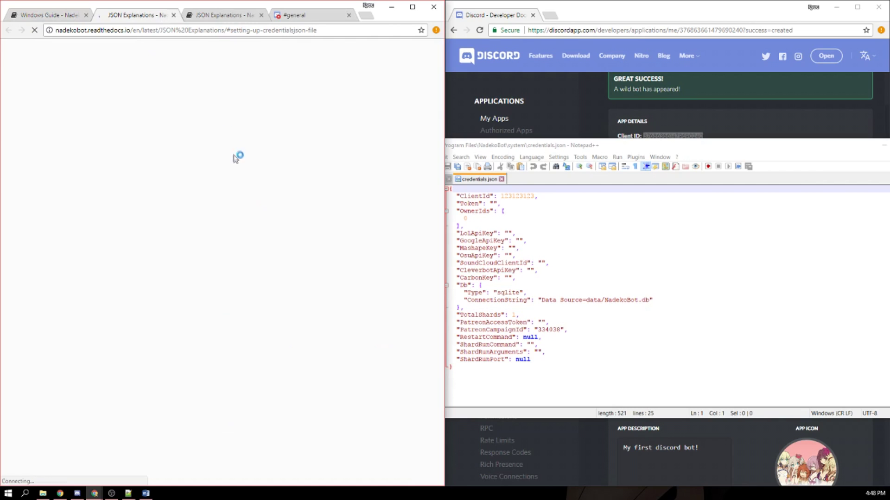
pyautogui.middleClick(209, 17)
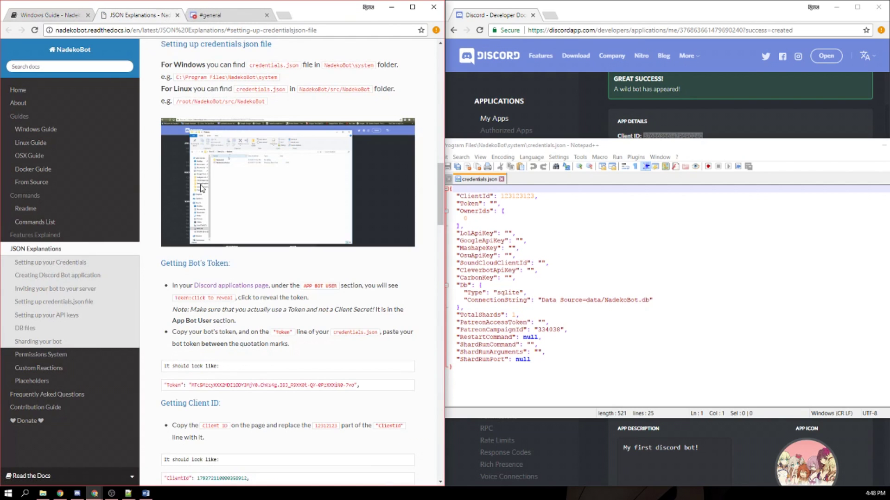
# Highlight the Windows location of credentials.json in the guide, C:\Program Files\NadekoBot\system.
pyautogui.moveTo(161, 65); pyautogui.dragTo(280, 75)
pyautogui.click(161, 64)
pyautogui.moveTo(161, 65); pyautogui.dragTo(299, 79)
pyautogui.click(194, 75)
pyautogui.moveTo(176, 77); pyautogui.dragTo(278, 77)
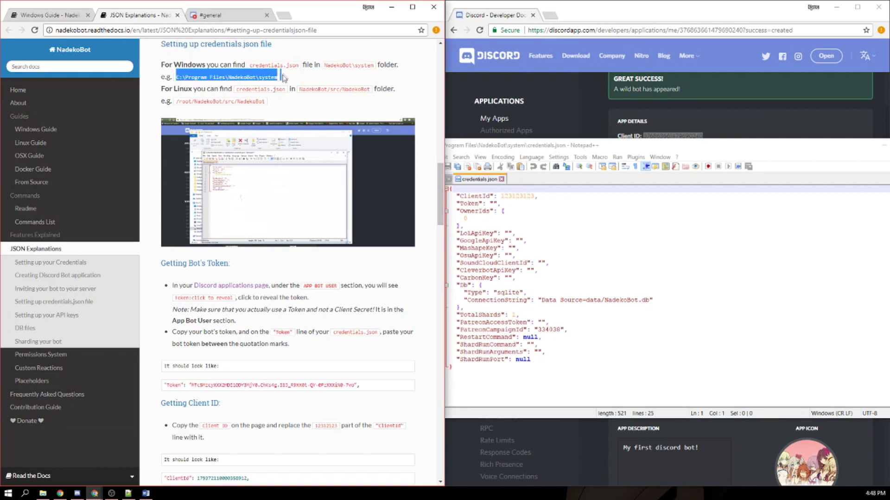
# Shift the credentials.json window clear of the guide and examine the instructions for the bot token, client ID and owner IDs.
pyautogui.scroll(-3, 380, 202)
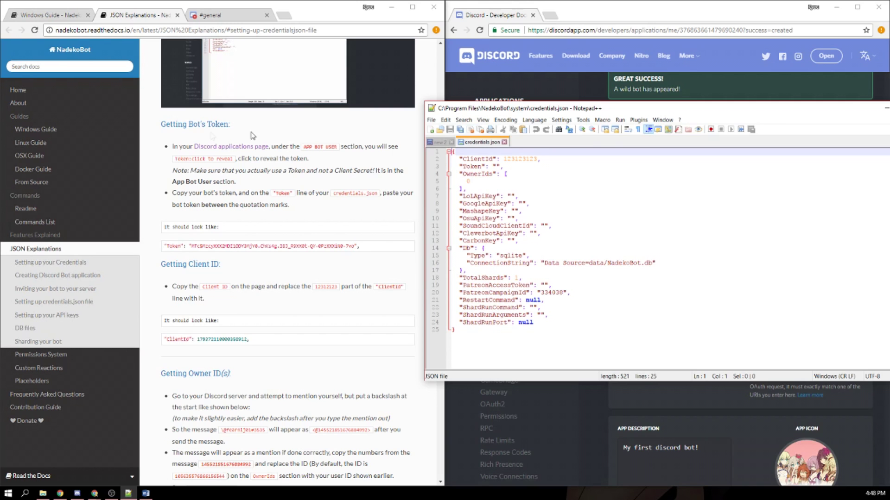
pyautogui.moveTo(513, 109); pyautogui.dragTo(527, 98)
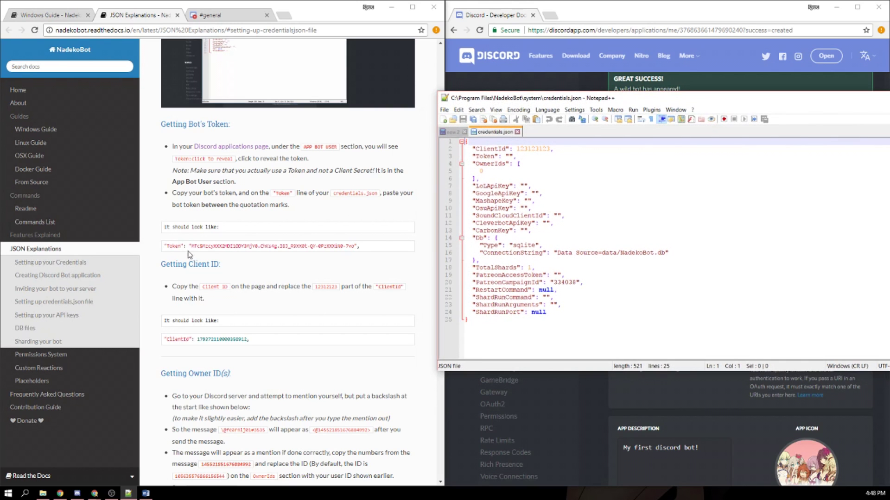
pyautogui.scroll(-3, 207, 291)
pyautogui.scroll(-10, 206, 291)
pyautogui.scroll(17, 241, 271)
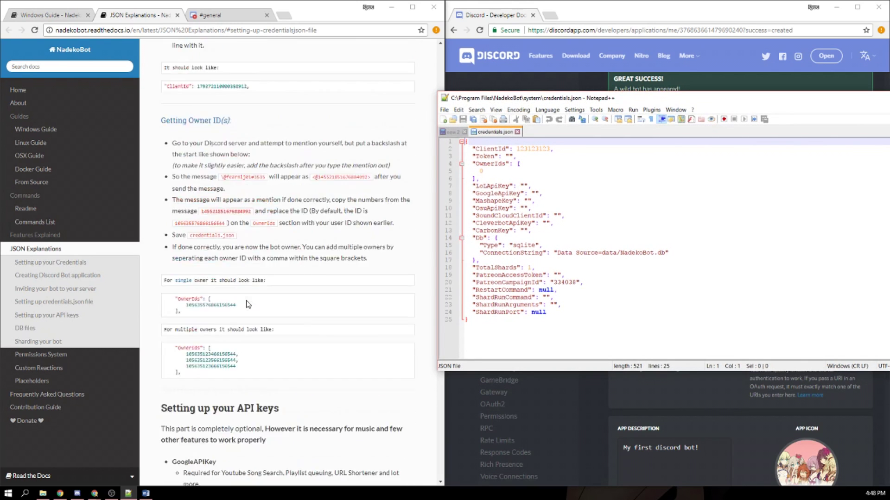
pyautogui.scroll(-3, 241, 271)
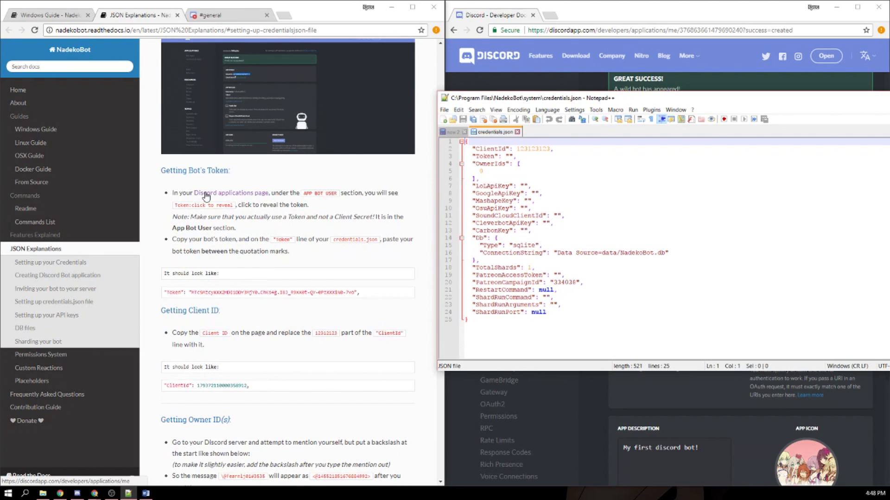
pyautogui.scroll(6, 206, 197)
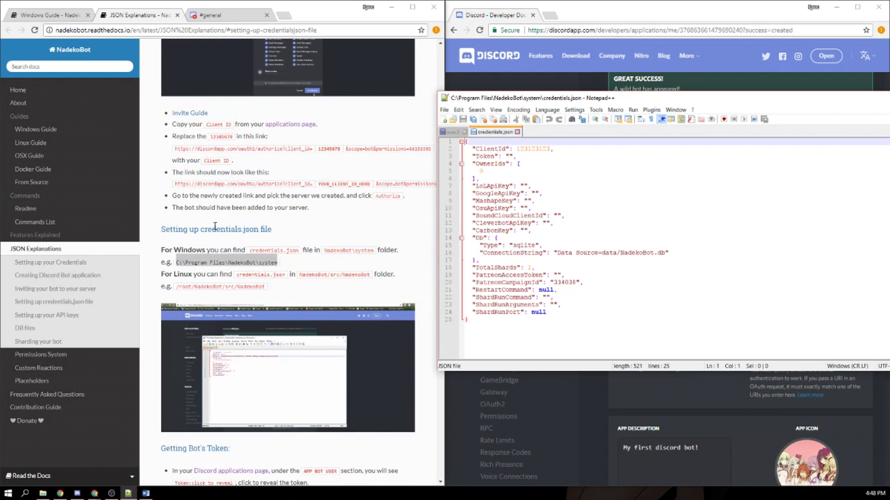
pyautogui.scroll(3, 214, 226)
pyautogui.scroll(-8, 215, 226)
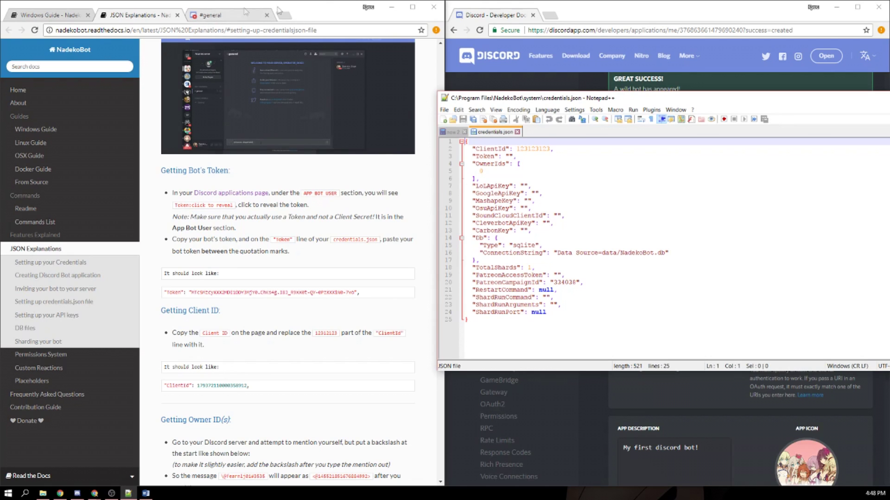
# Reveal the Tamamo bot's token on the Discord application page and paste it between the Token quotation marks in credentials.json.
pyautogui.click(482, 18)
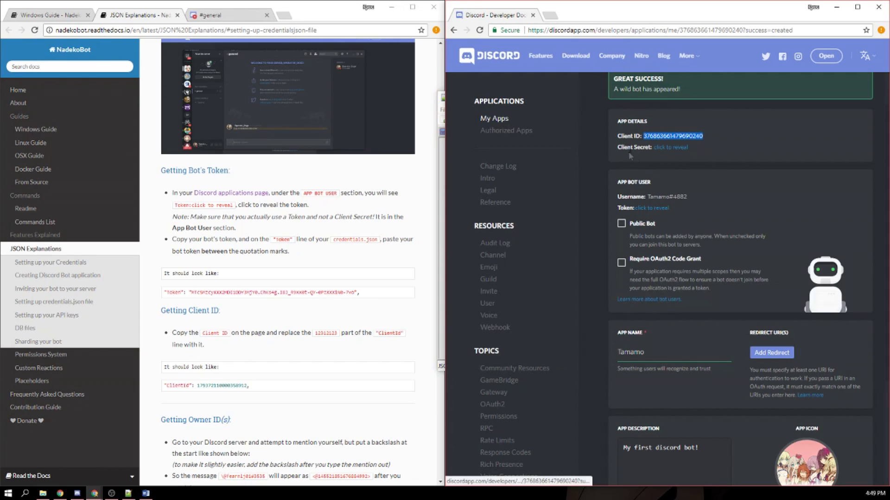
pyautogui.click(626, 209)
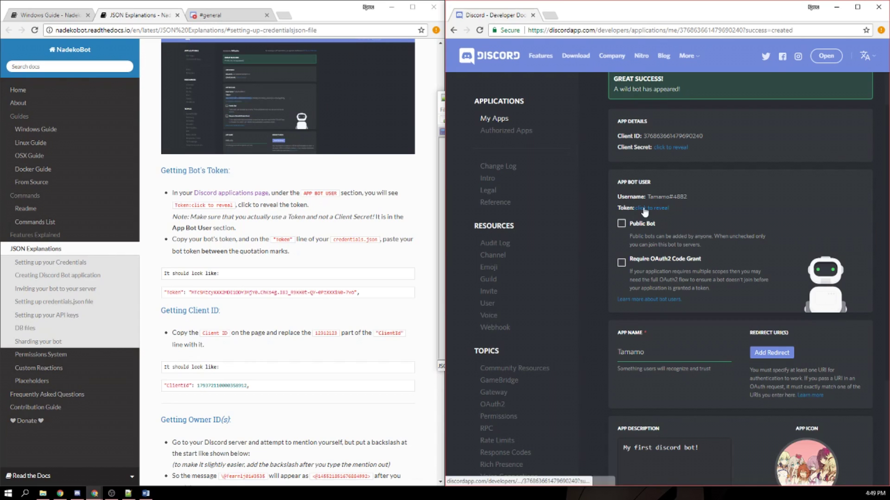
pyautogui.click(644, 208)
pyautogui.moveTo(616, 218); pyautogui.dragTo(810, 220)
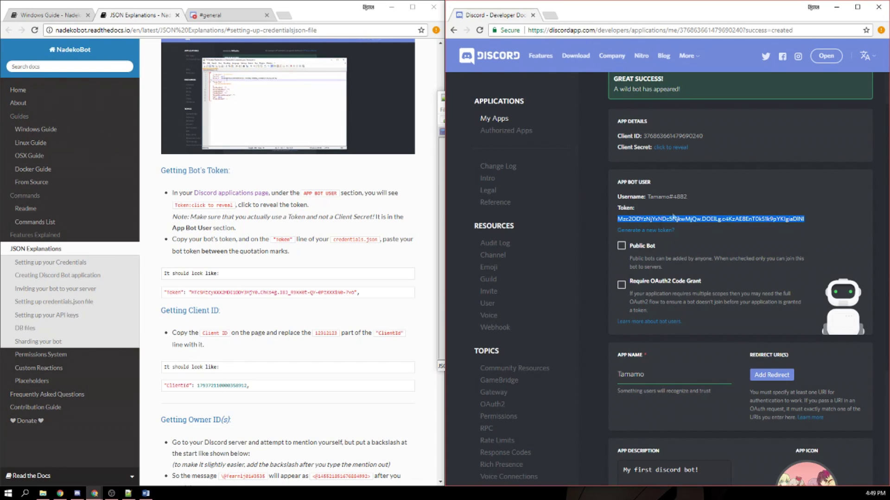
pyautogui.click(128, 494)
pyautogui.click(508, 157)
pyautogui.hotkey('ctrl', 'v')
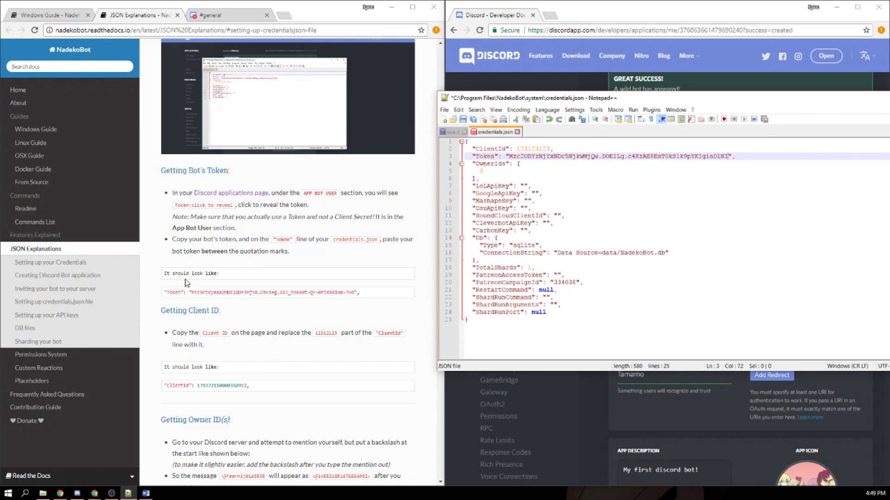
# Copy the application's client ID from App Details and replace the ClientId placeholder in credentials.json with it.
pyautogui.scroll(-1, 187, 284)
pyautogui.scroll(-1, 182, 295)
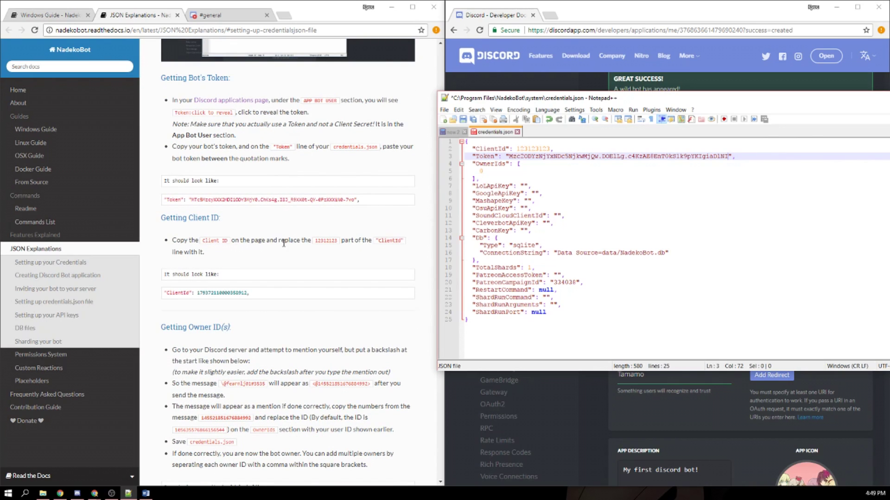
pyautogui.click(621, 423)
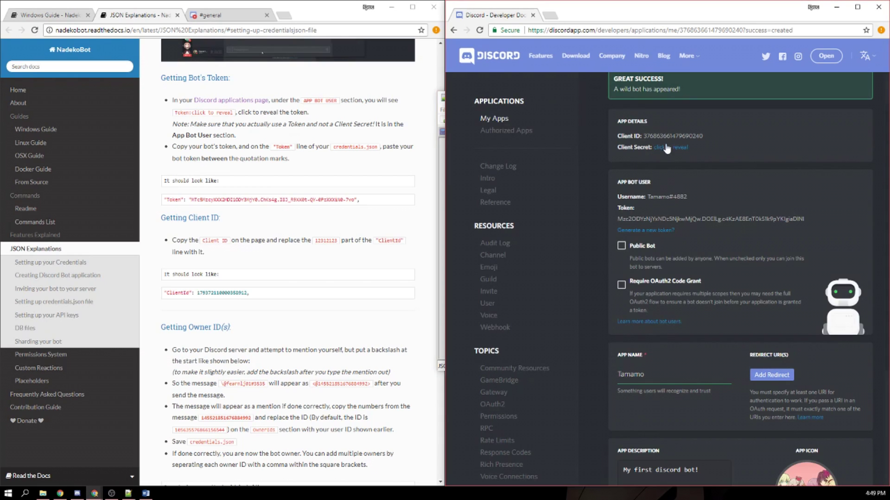
pyautogui.scroll(1, 644, 135)
pyautogui.moveTo(643, 182); pyautogui.dragTo(703, 185)
pyautogui.hotkey('ctrl', 'c')
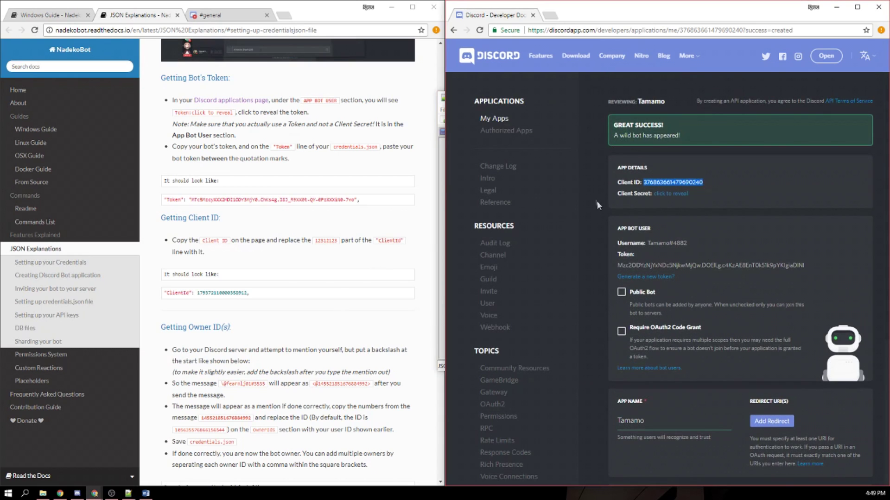
pyautogui.click(128, 494)
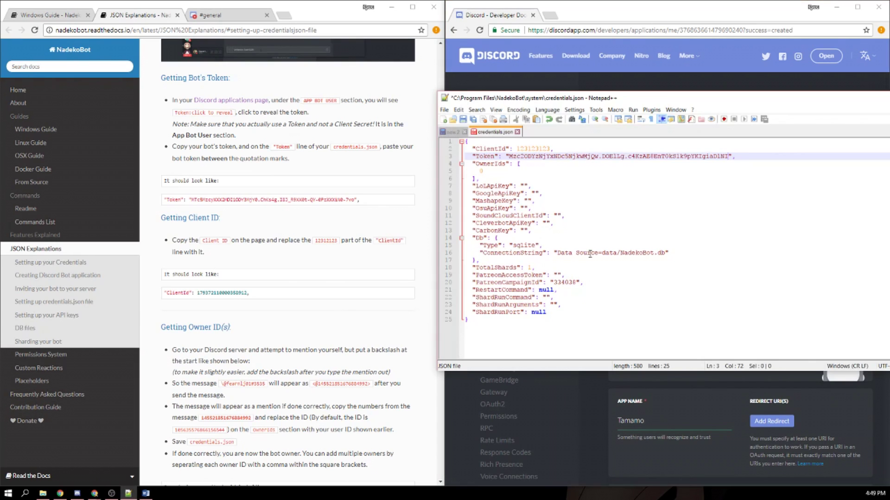
pyautogui.moveTo(517, 150); pyautogui.dragTo(550, 147)
pyautogui.hotkey('ctrl', 'v')
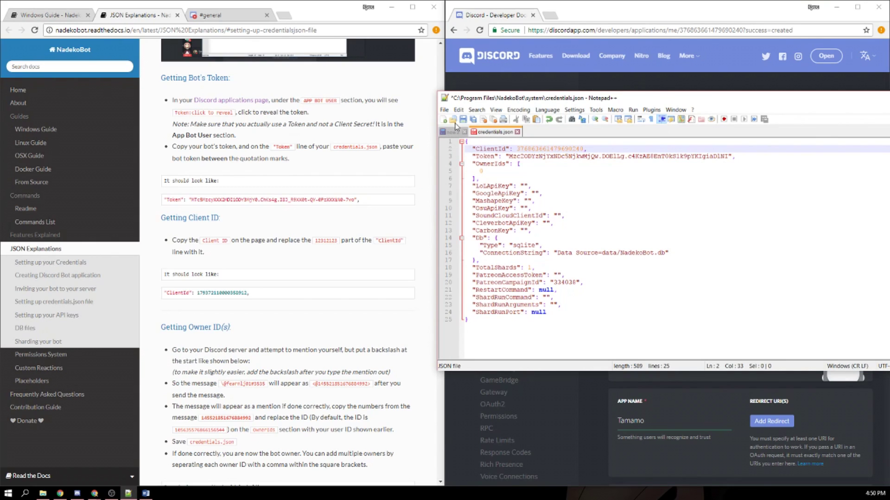
# Locate the OwnerIds placeholder in credentials.json and read the guide's Getting Owner ID(s) instructions.
pyautogui.click(481, 172)
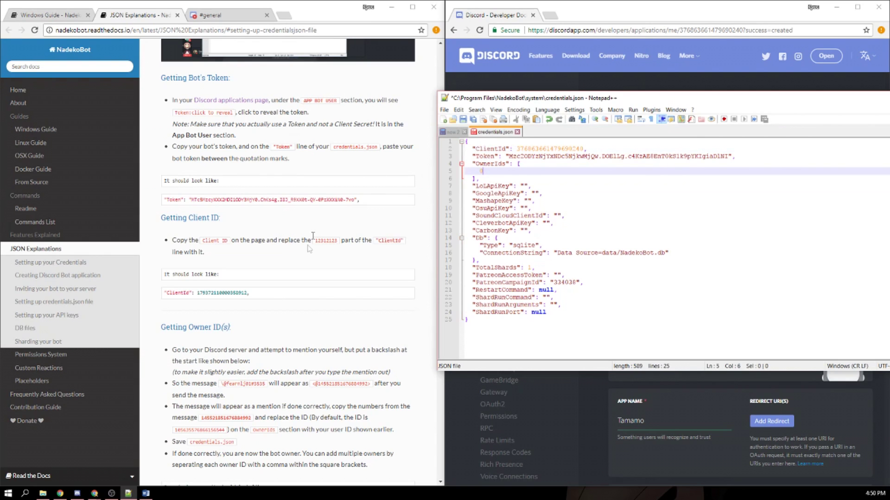
pyautogui.scroll(-2, 268, 273)
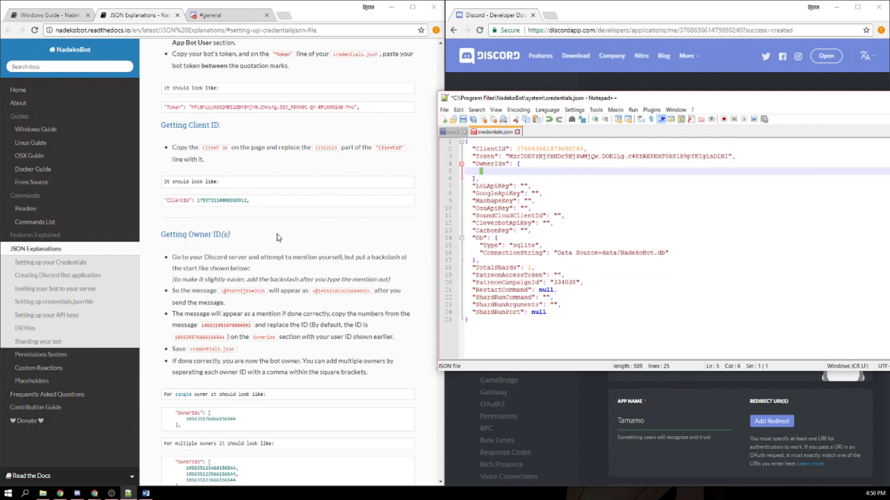
pyautogui.scroll(-1, 281, 237)
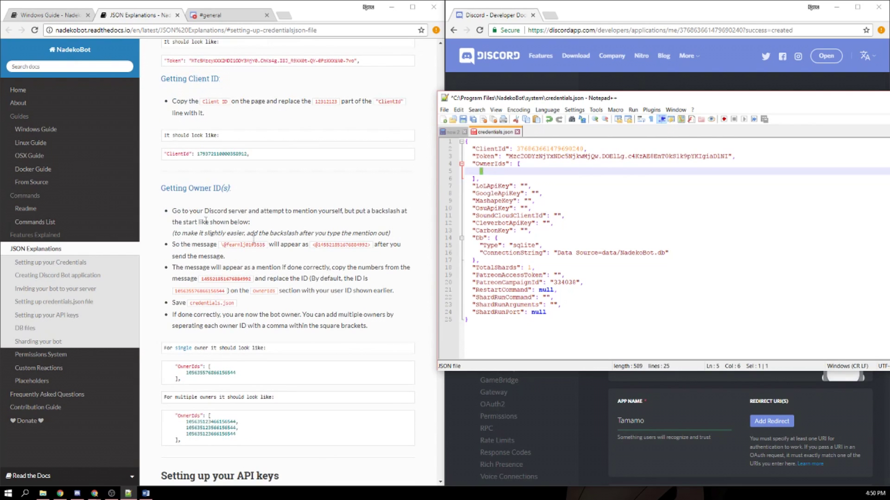
pyautogui.scroll(-1, 213, 278)
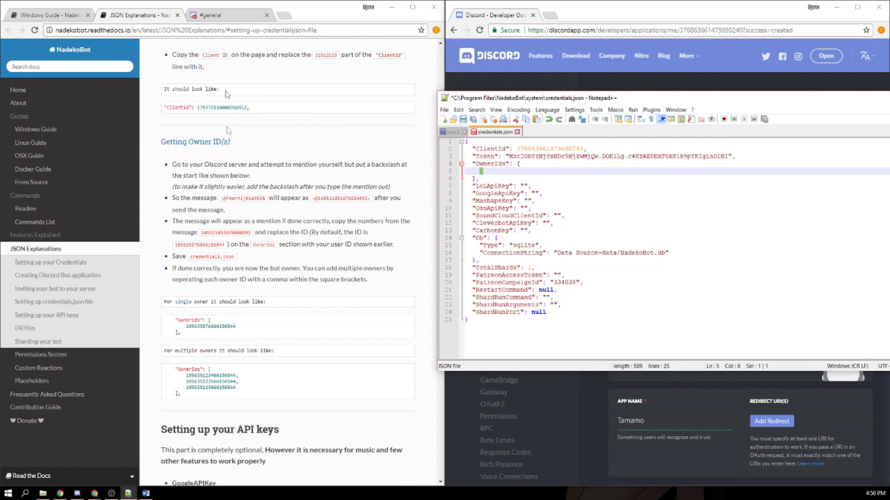
# Send the .uid command in the spammerino-is-ok channel of the #NadekoLog Discord server.
pyautogui.click(223, 17)
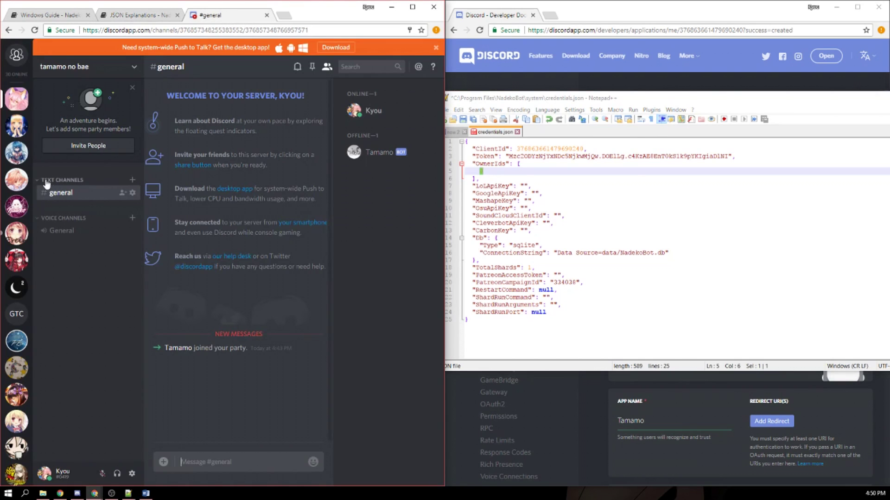
pyautogui.click(17, 215)
pyautogui.scroll(-5, 88, 383)
pyautogui.click(71, 445)
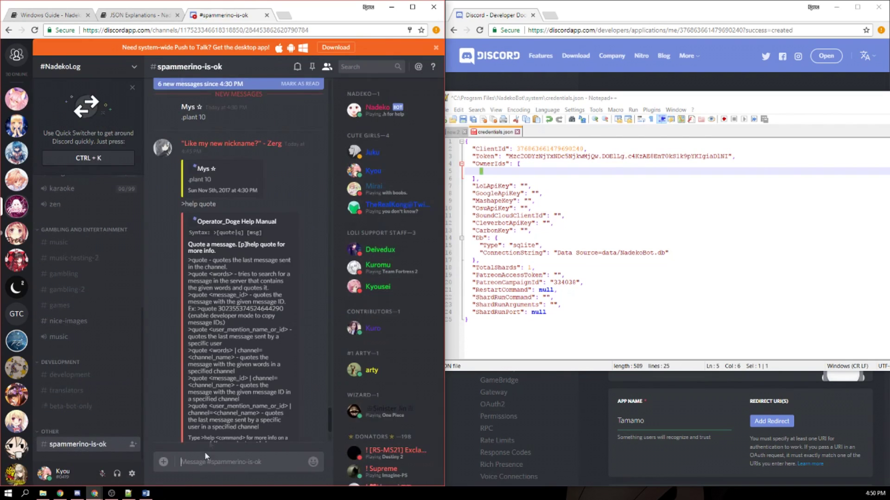
pyautogui.write('i')
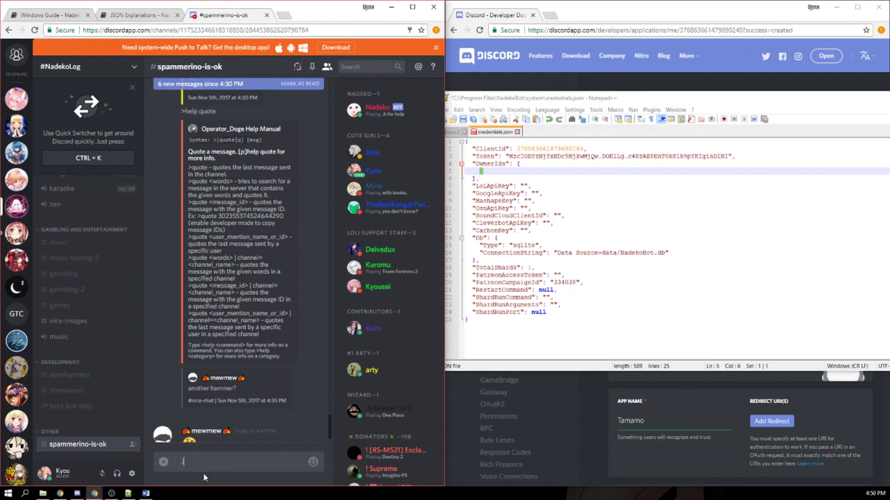
pyautogui.write('id')
pyautogui.press('Return')
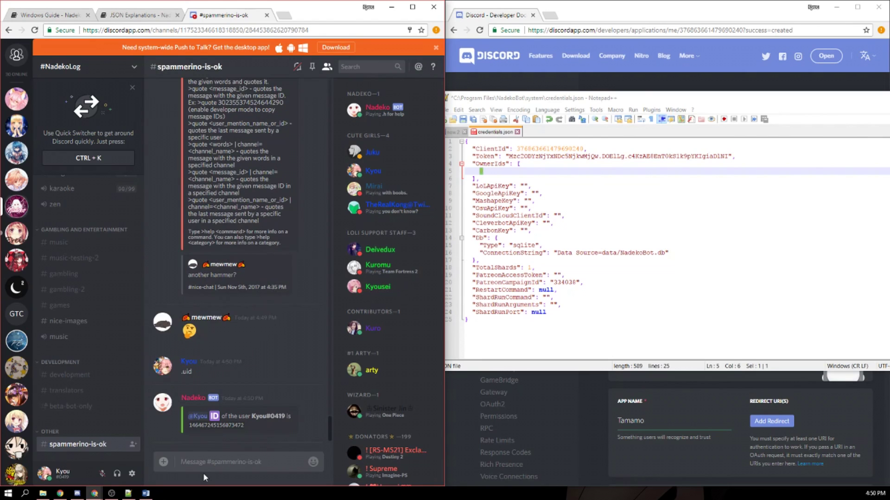
# Copy the user ID from Nadeko's reply and replace the OwnerIds placeholder in credentials.json with it.
pyautogui.moveTo(244, 430); pyautogui.dragTo(203, 428)
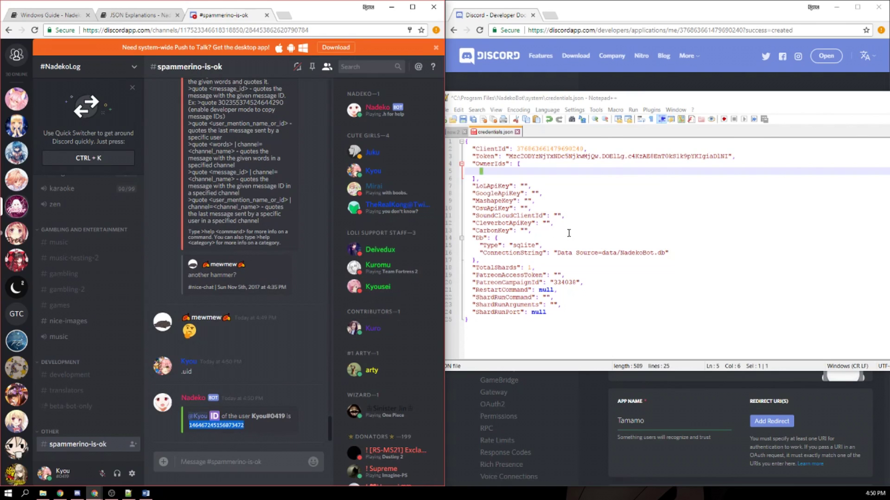
pyautogui.click(492, 174)
pyautogui.hotkey('ctrl', 'v')
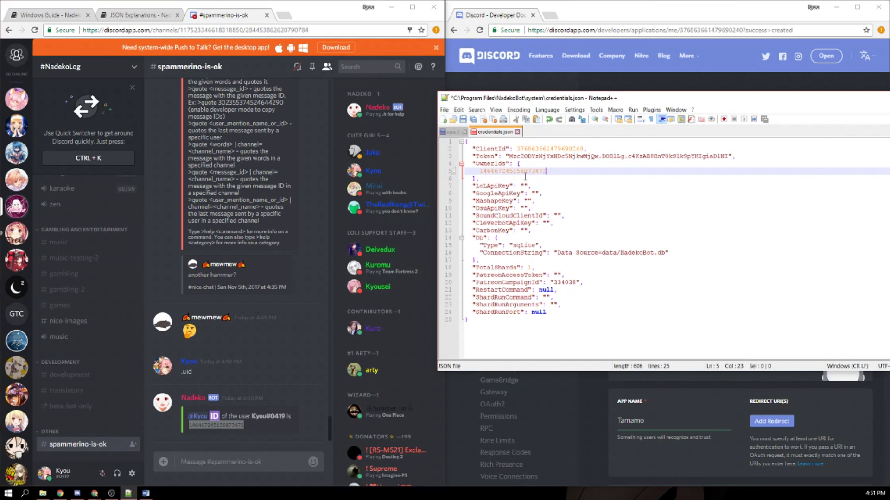
# Return to the JSON Explanations guide and examine the multiple-owner OwnerIds example and the start of the API keys section.
pyautogui.click(139, 15)
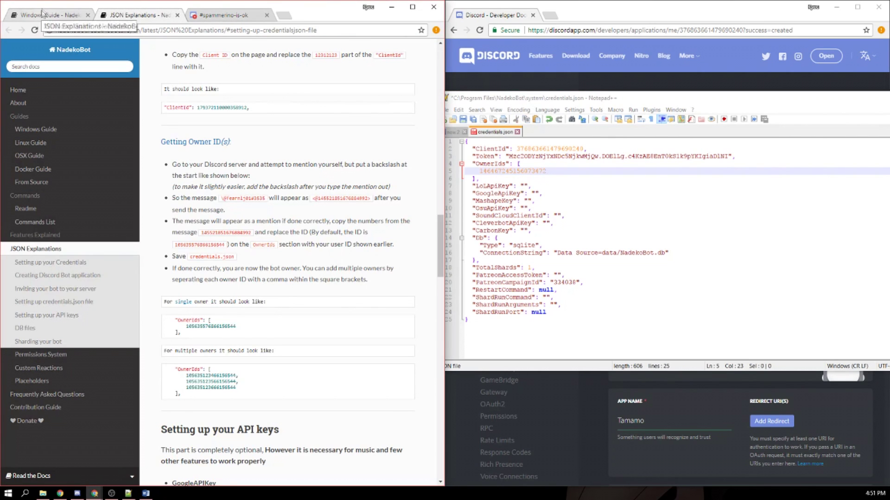
pyautogui.scroll(-2, 220, 266)
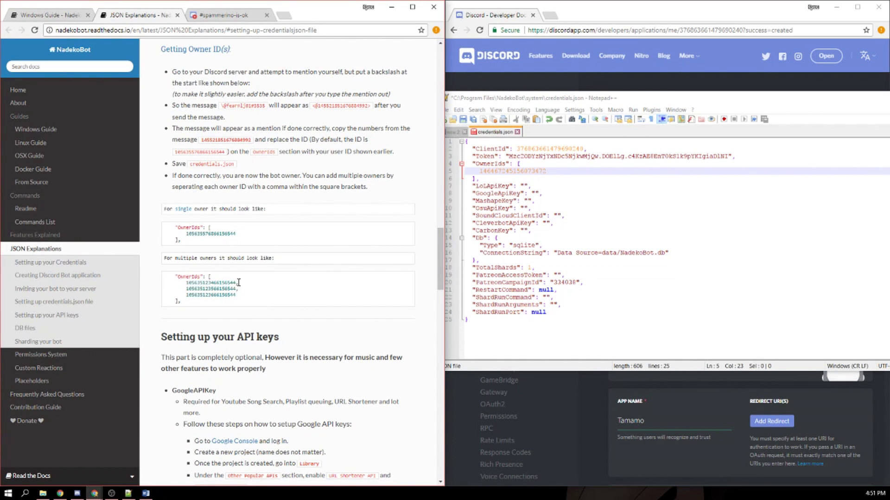
pyautogui.moveTo(236, 296)
pyautogui.mouseDown()
pyautogui.moveTo(195, 296)
pyautogui.moveTo(247, 299)
pyautogui.mouseUp()
pyautogui.click(196, 295)
pyautogui.click(247, 297)
pyautogui.scroll(-1, 236, 310)
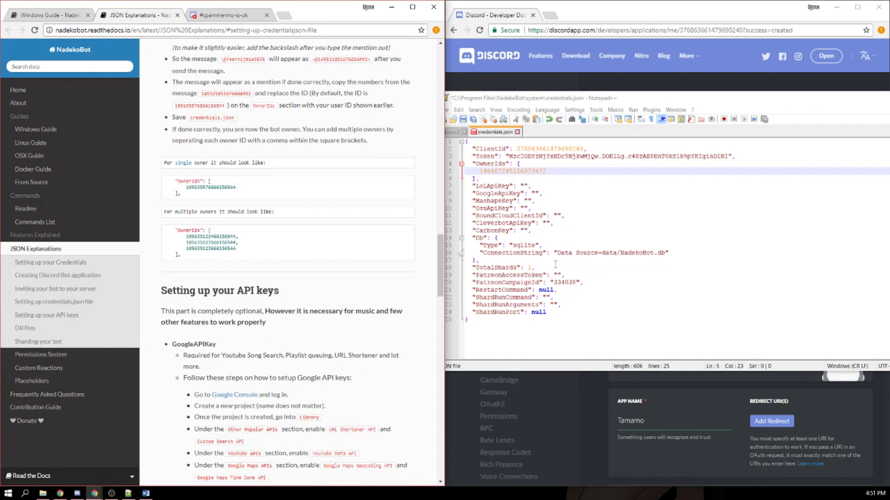
# Read the note in the guide's Setting up your API keys section on whether the keys are optional.
pyautogui.click(512, 172)
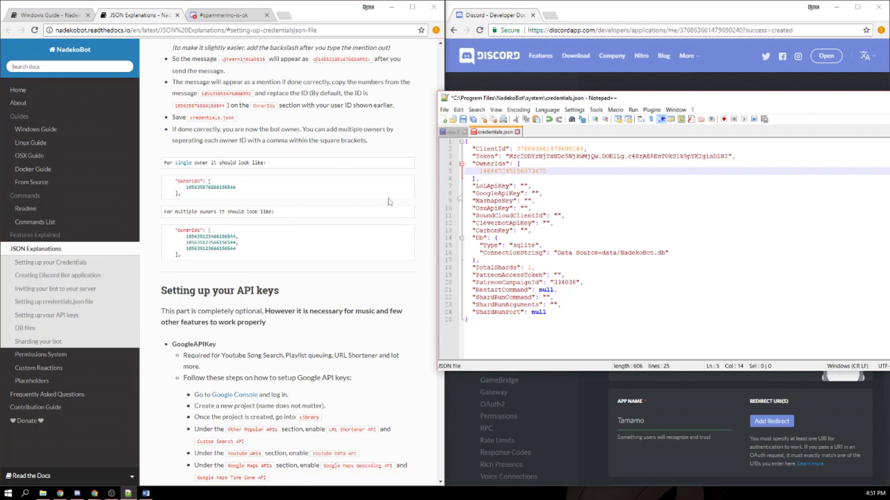
pyautogui.scroll(-4, 251, 230)
pyautogui.moveTo(161, 106); pyautogui.dragTo(262, 126)
pyautogui.moveTo(305, 147); pyautogui.dragTo(306, 144)
pyautogui.click(157, 128)
pyautogui.moveTo(179, 131); pyautogui.dragTo(264, 125)
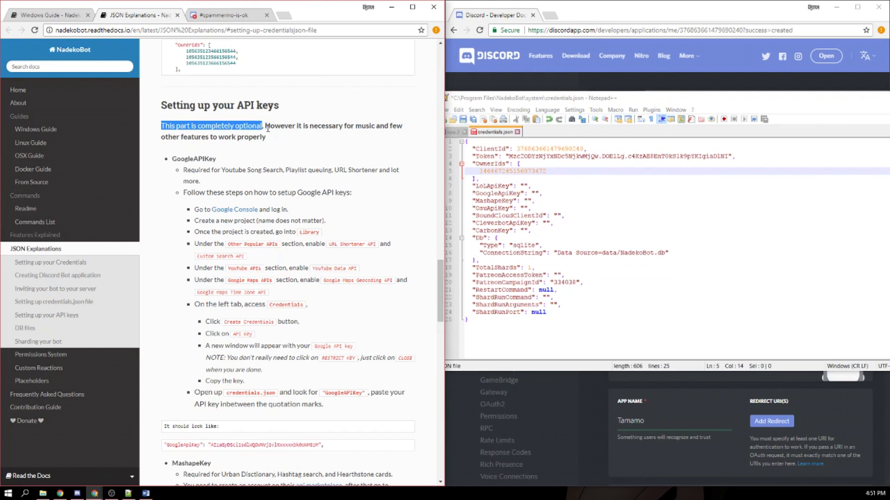
# Examine the guide's GoogleAPIKey setup instructions and skim the requirements for the other API keys.
pyautogui.scroll(-3, 223, 225)
pyautogui.scroll(2, 195, 176)
pyautogui.click(176, 129)
pyautogui.moveTo(176, 128); pyautogui.dragTo(361, 358)
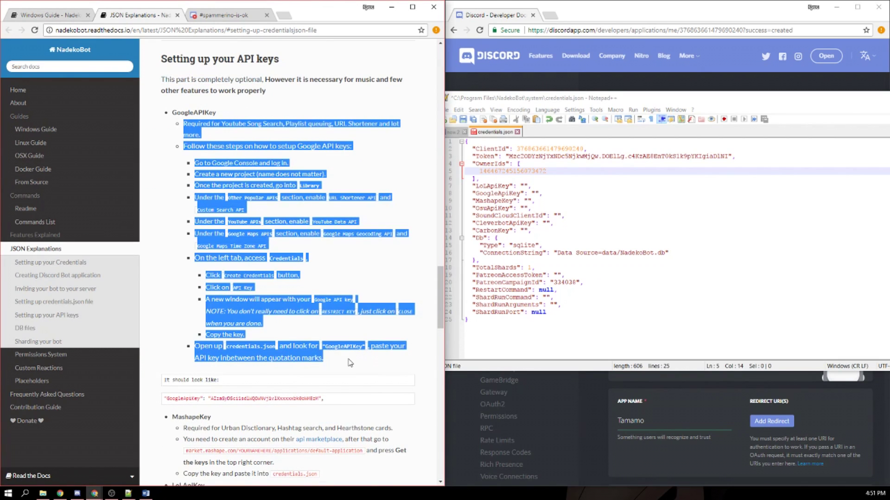
pyautogui.click(241, 290)
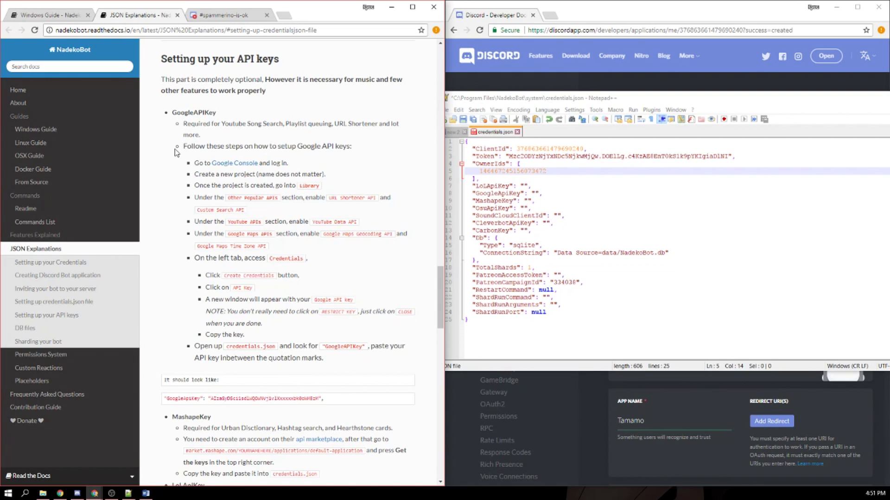
pyautogui.doubleClick(179, 113)
pyautogui.click(211, 123)
pyautogui.scroll(-7, 238, 162)
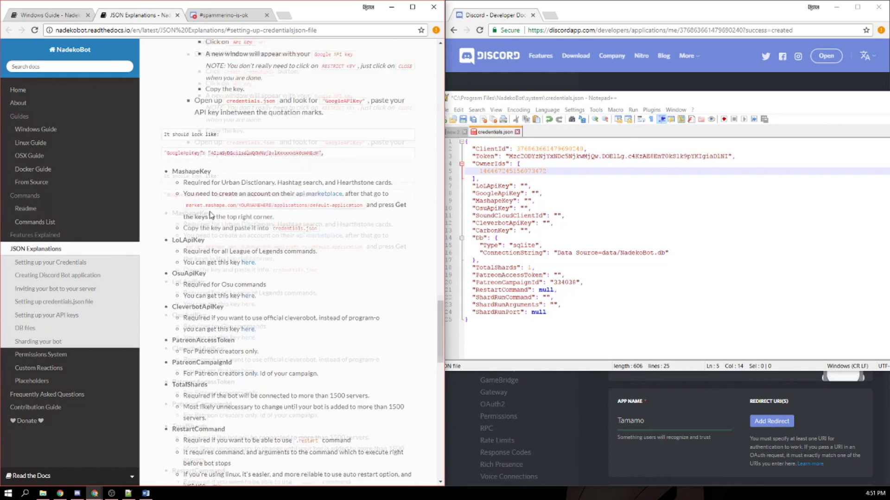
pyautogui.scroll(7, 211, 214)
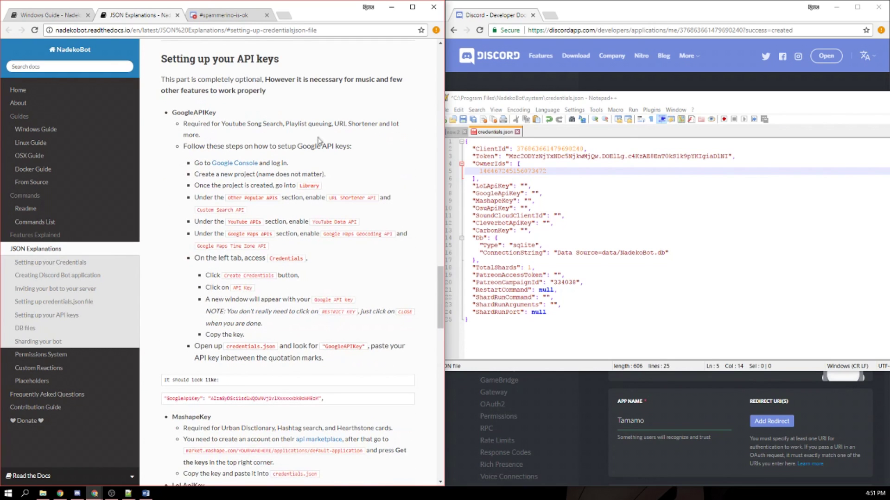
# Open the guide's Google Console link in a new tab and move that tab to the Discord developer browser window.
pyautogui.middleClick(223, 166)
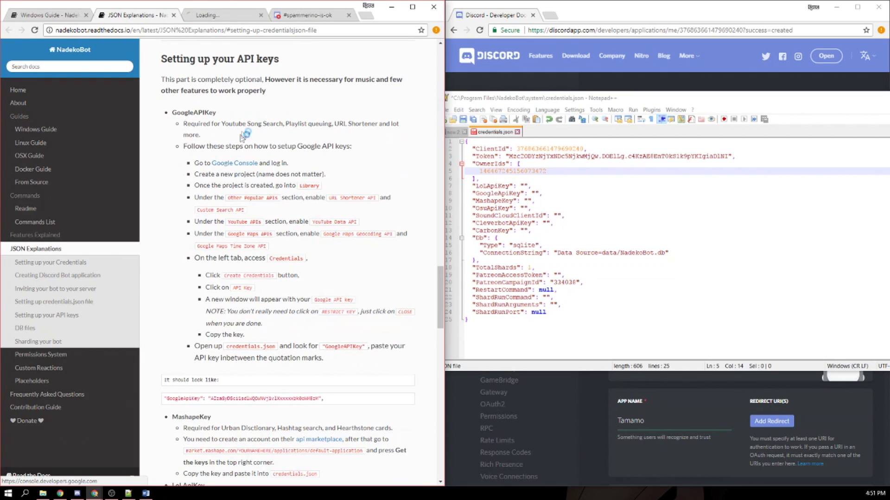
pyautogui.click(222, 15)
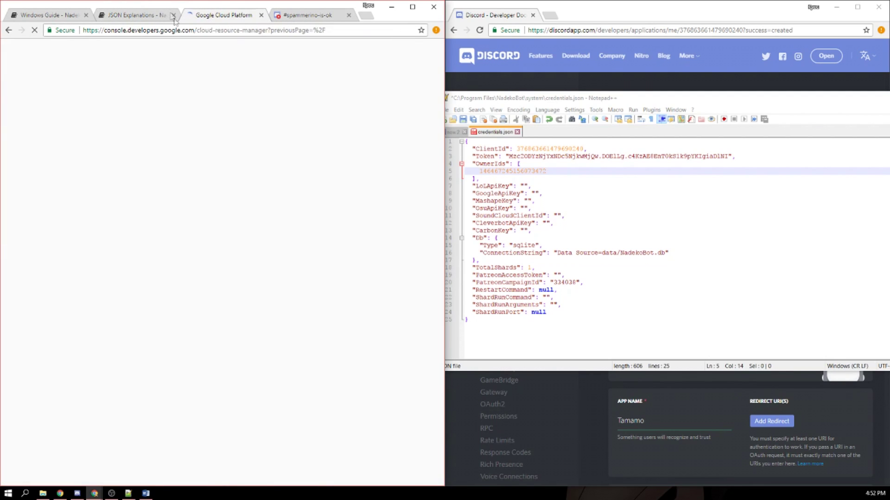
pyautogui.moveTo(222, 21); pyautogui.dragTo(495, 23)
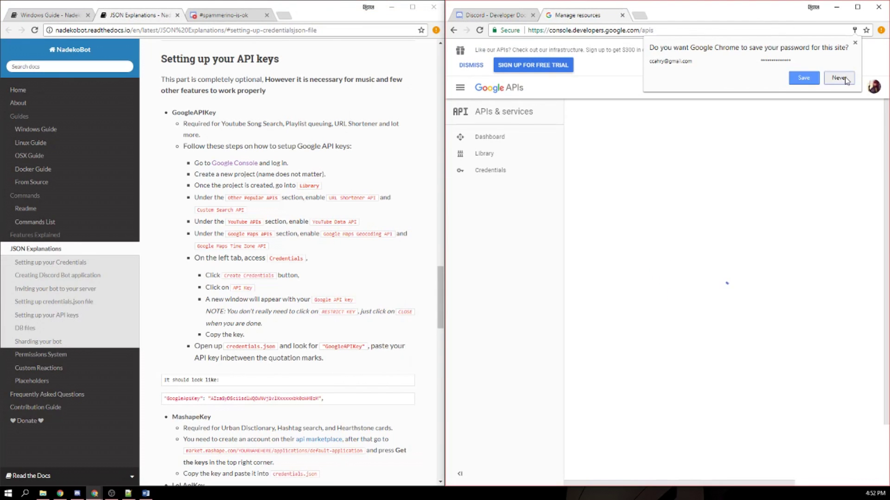
# Decline saving the Google password for this site and accept the updated Terms of Service.
pyautogui.click(840, 78)
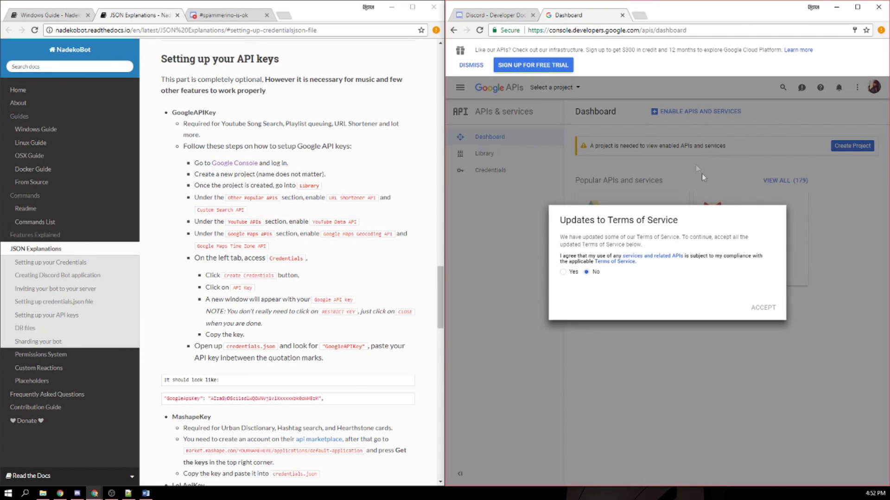
pyautogui.click(563, 272)
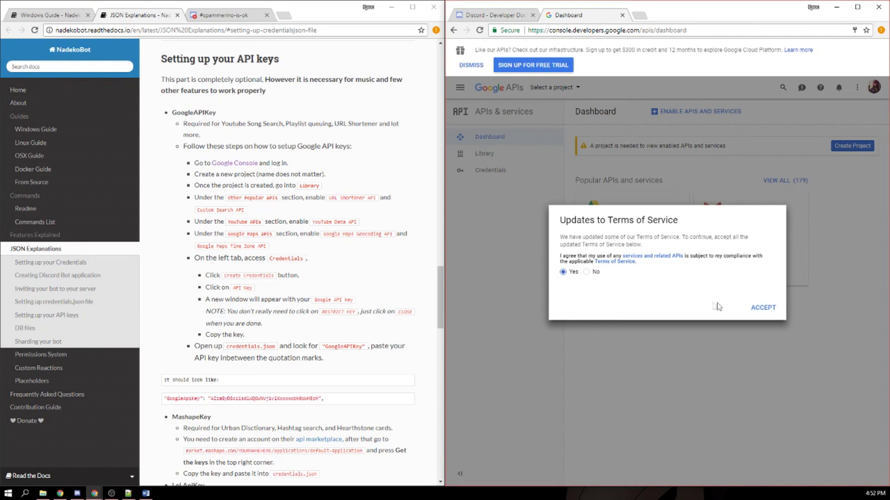
pyautogui.click(754, 308)
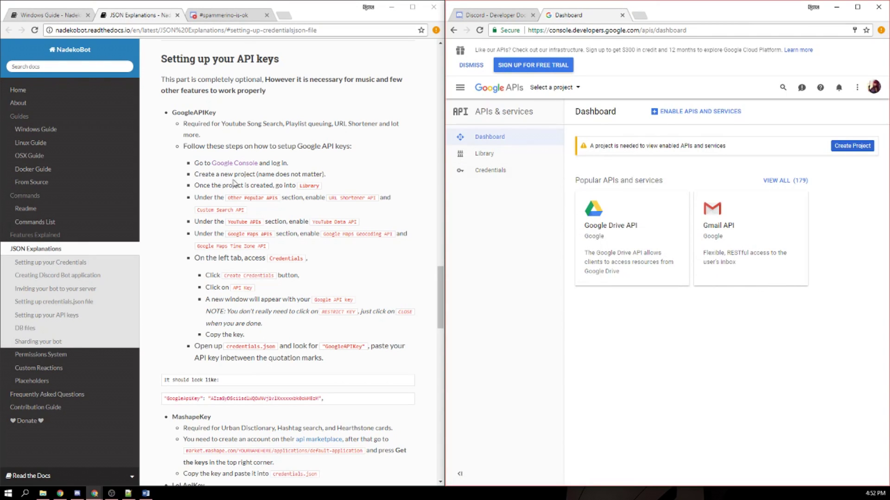
# Create a new Google APIs project named Tamamo Bot.
pyautogui.moveTo(199, 175); pyautogui.dragTo(255, 176)
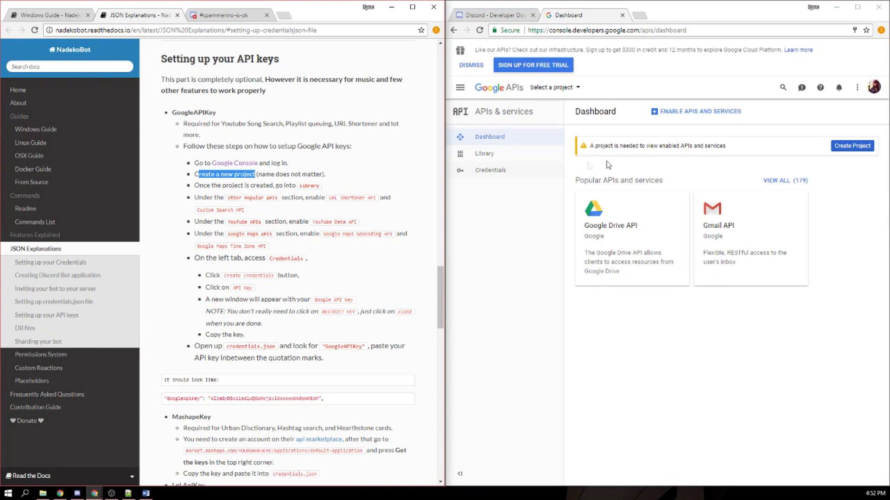
pyautogui.click(850, 147)
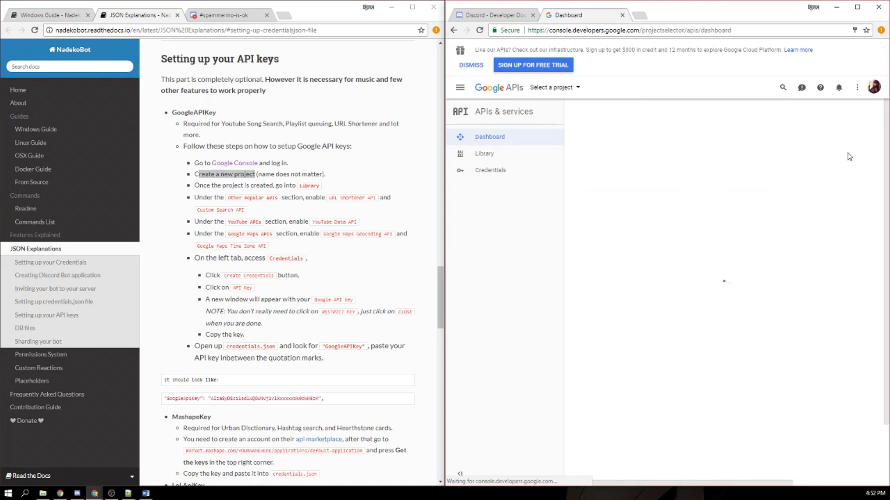
pyautogui.click(654, 224)
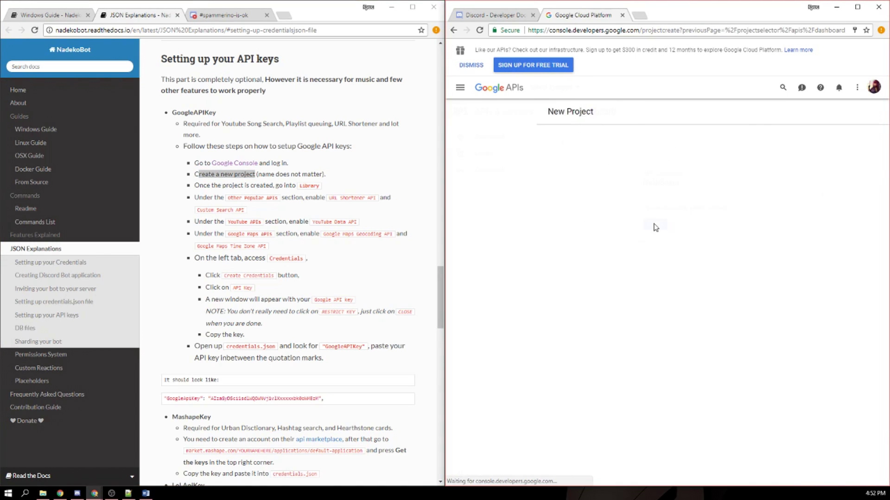
pyautogui.tripleClick(526, 170)
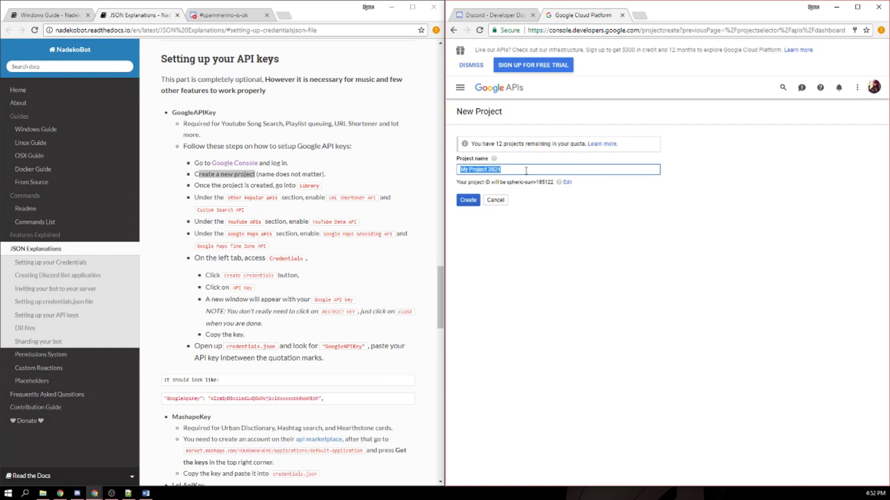
pyautogui.write('Tamamo Bot')
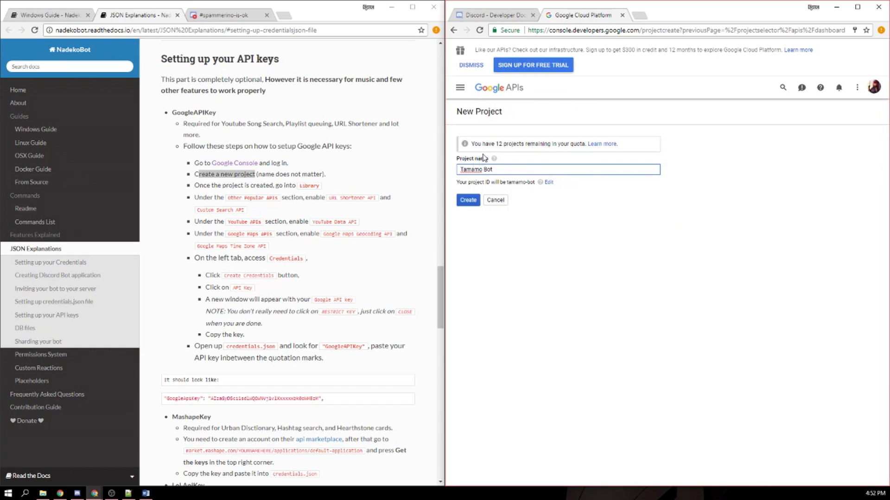
pyautogui.click(468, 201)
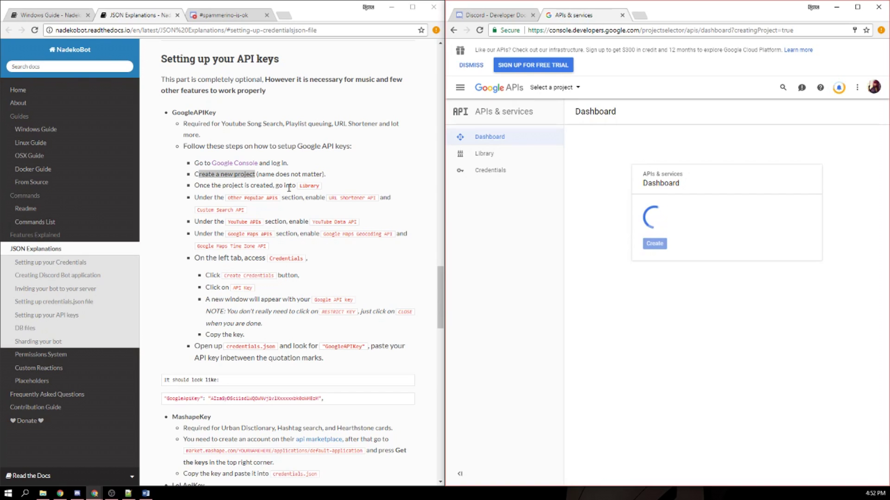
# Try to enable the URL Shortener API from the Other category of the API Library.
pyautogui.click(469, 154)
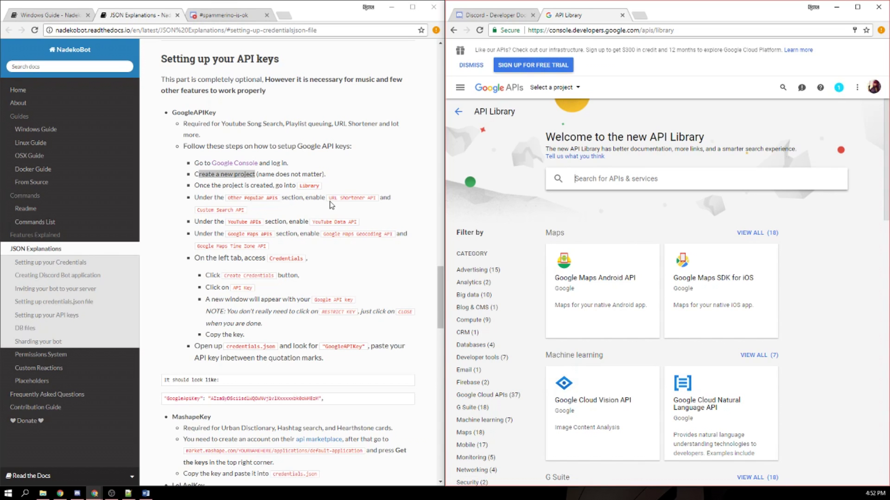
pyautogui.scroll(-1, 337, 210)
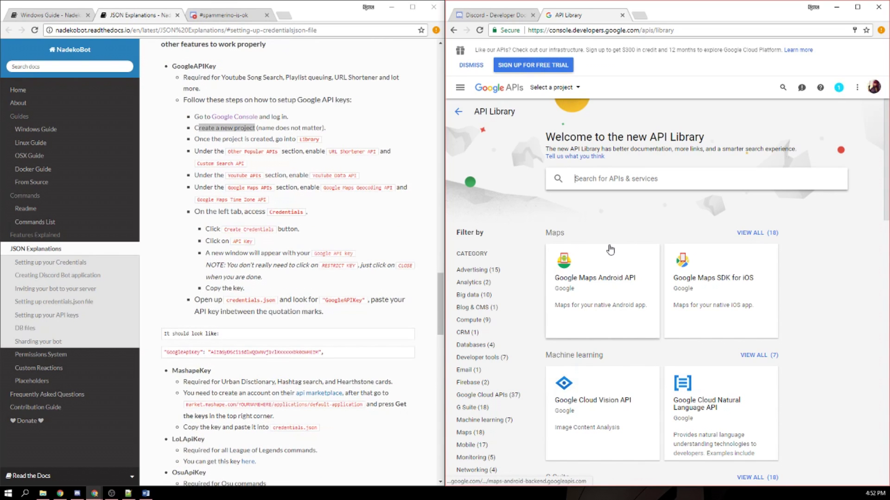
pyautogui.scroll(-6, 610, 249)
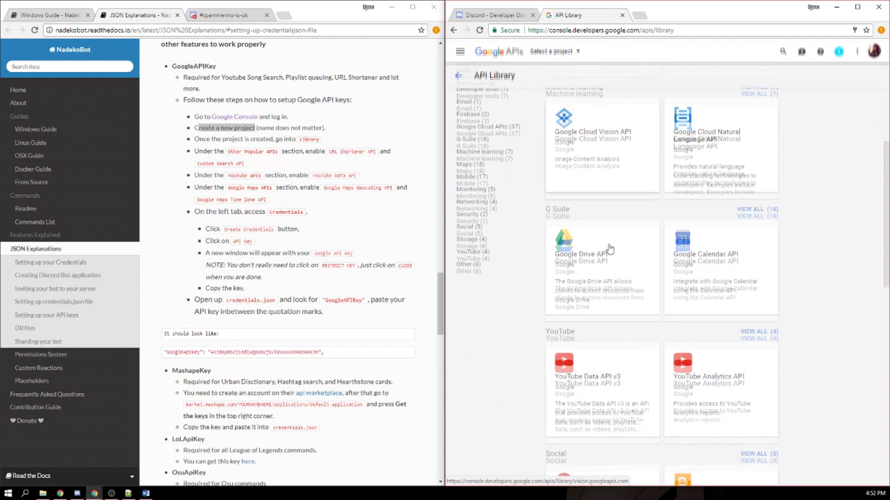
pyautogui.scroll(-12, 610, 250)
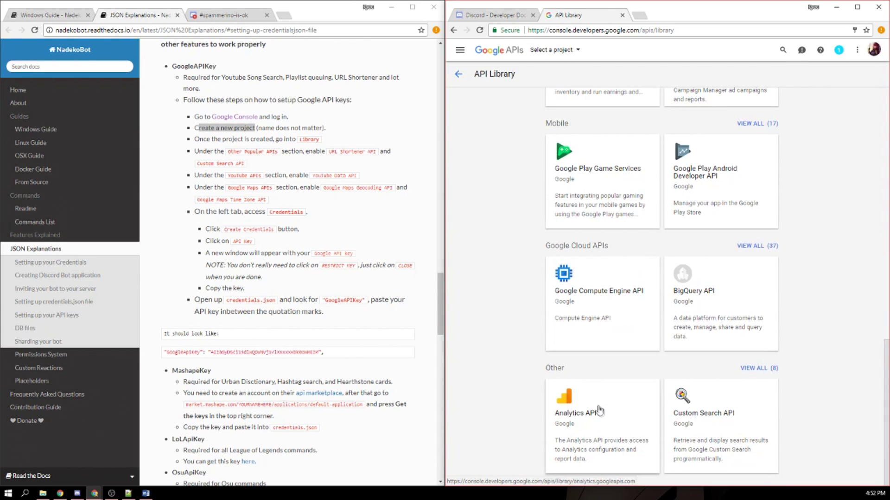
pyautogui.click(759, 370)
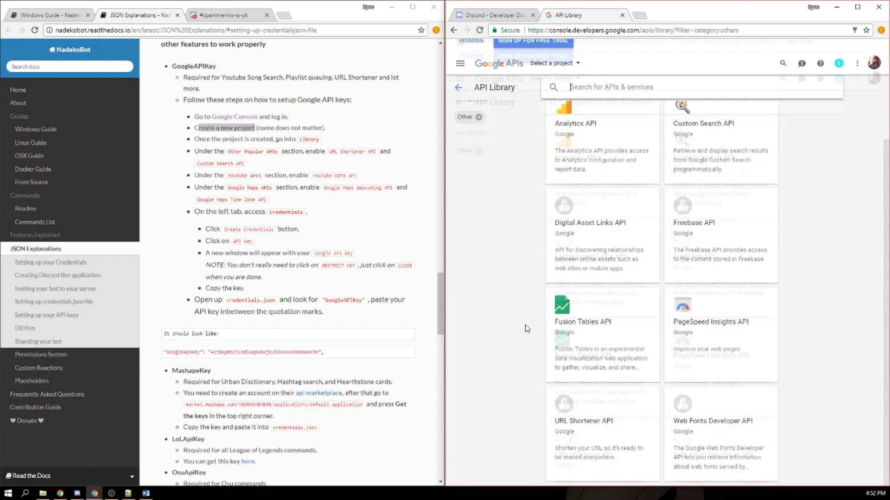
pyautogui.click(583, 442)
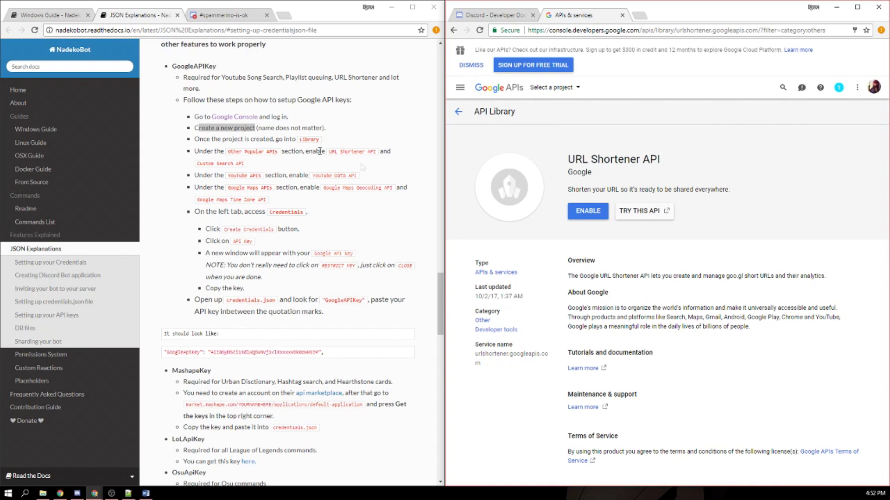
pyautogui.click(588, 212)
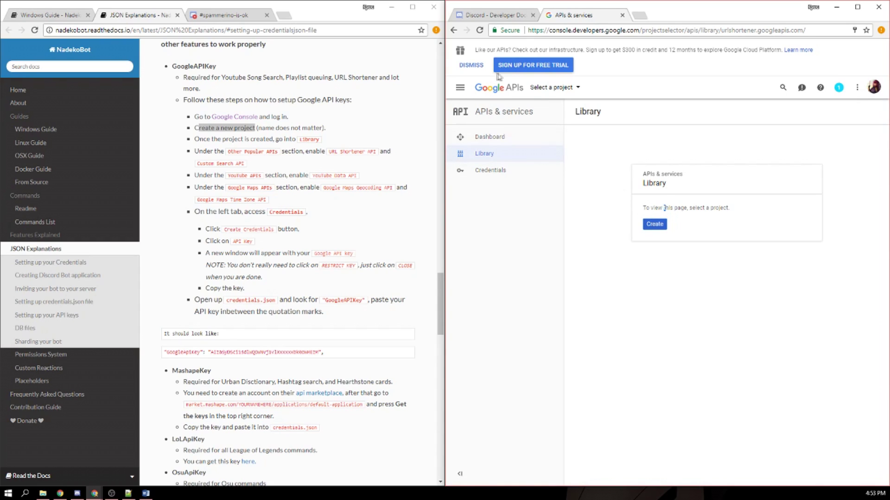
# Dismiss the free trial banner and select the Tamamo Bot project for the APIs & services dashboard.
pyautogui.click(471, 65)
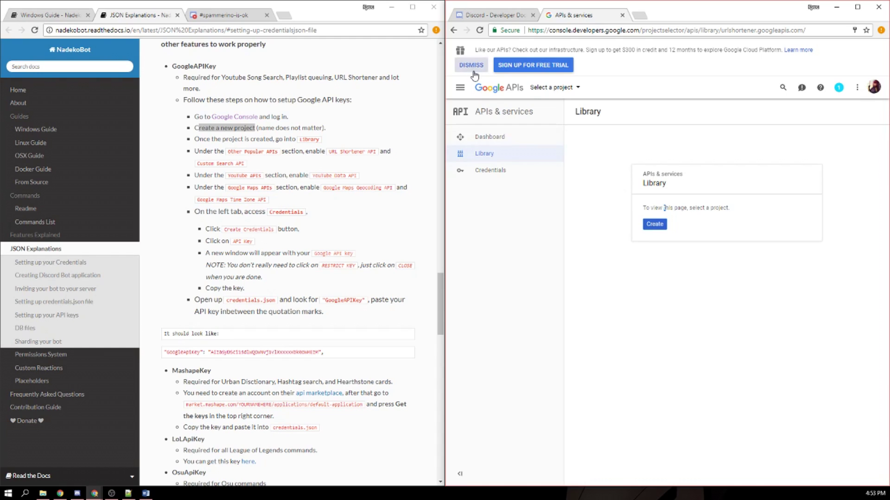
pyautogui.click(491, 103)
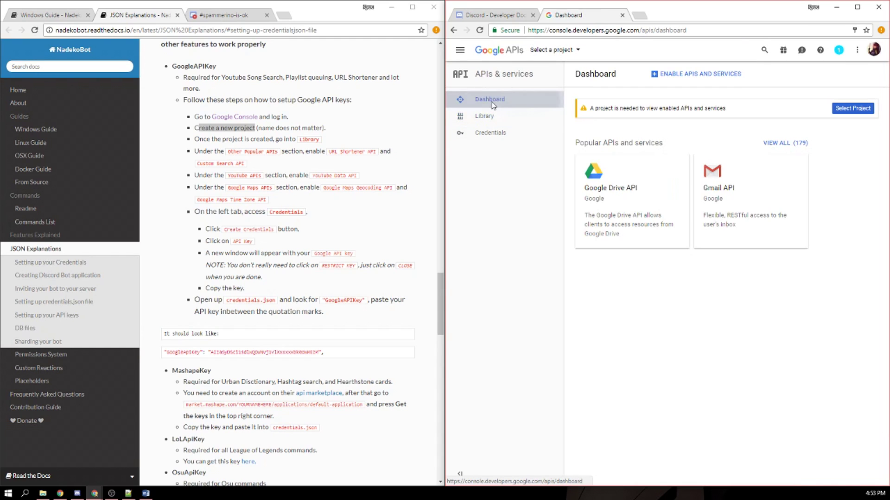
pyautogui.click(837, 110)
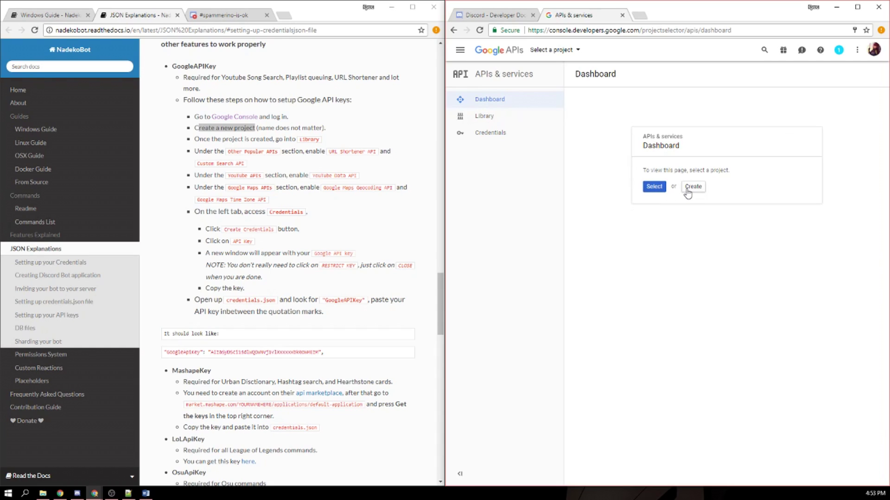
pyautogui.click(654, 189)
pyautogui.click(591, 217)
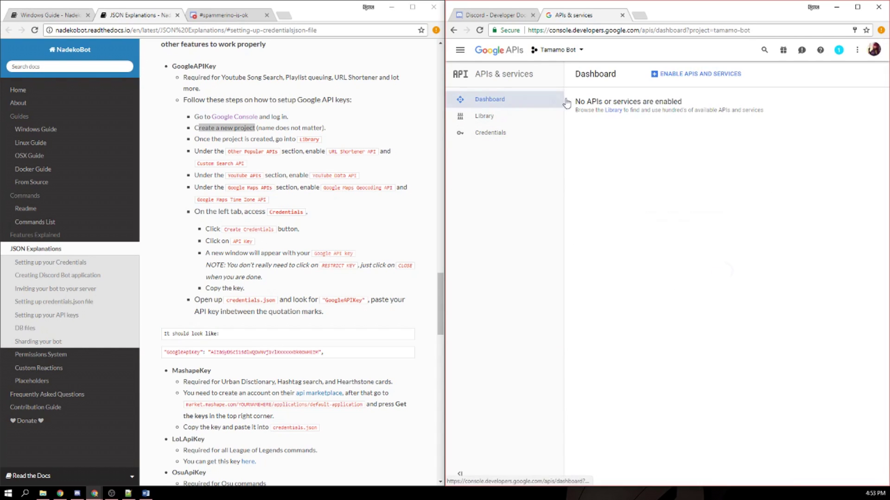
# Enable the Custom Search API for the Tamamo Bot project and return to the API Library.
pyautogui.click(482, 116)
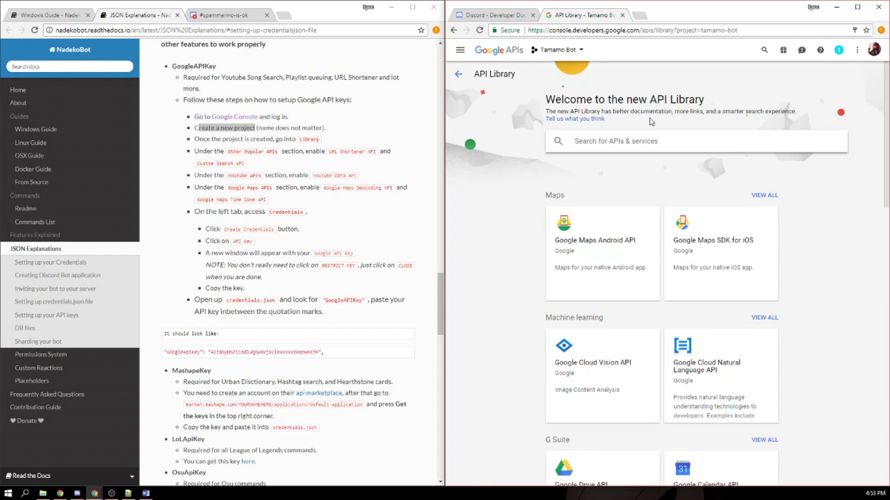
pyautogui.scroll(-20, 656, 352)
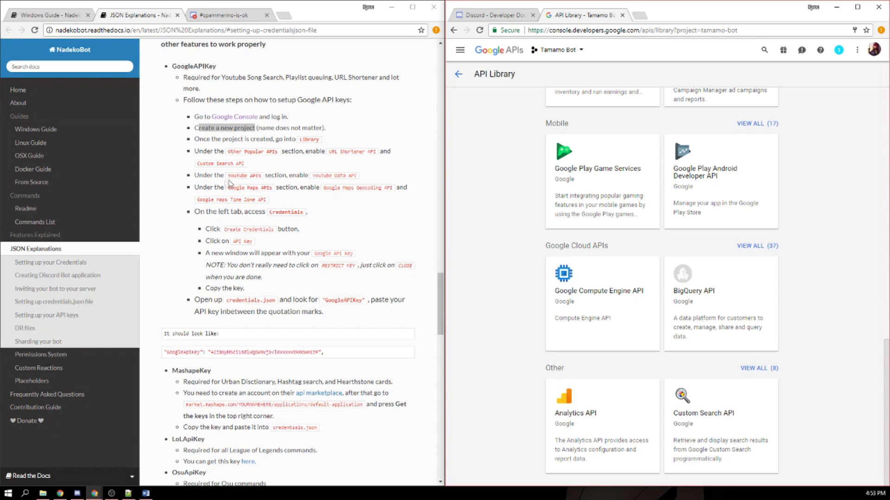
pyautogui.click(703, 413)
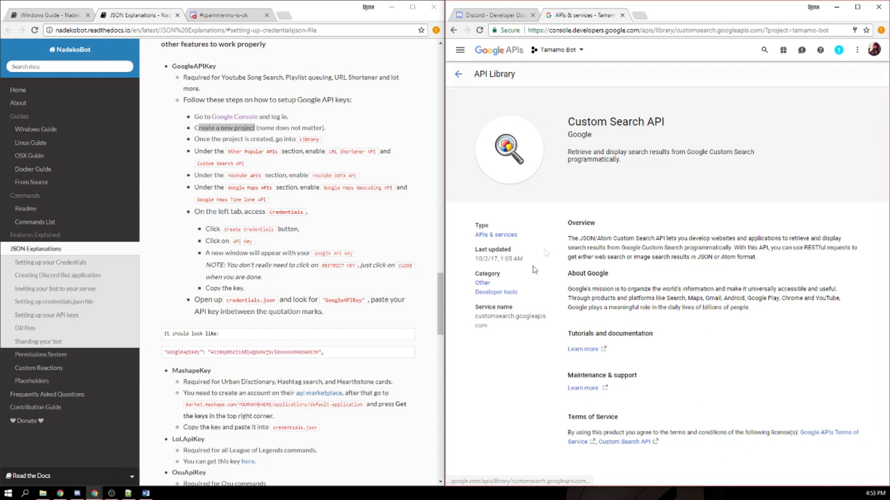
pyautogui.click(583, 192)
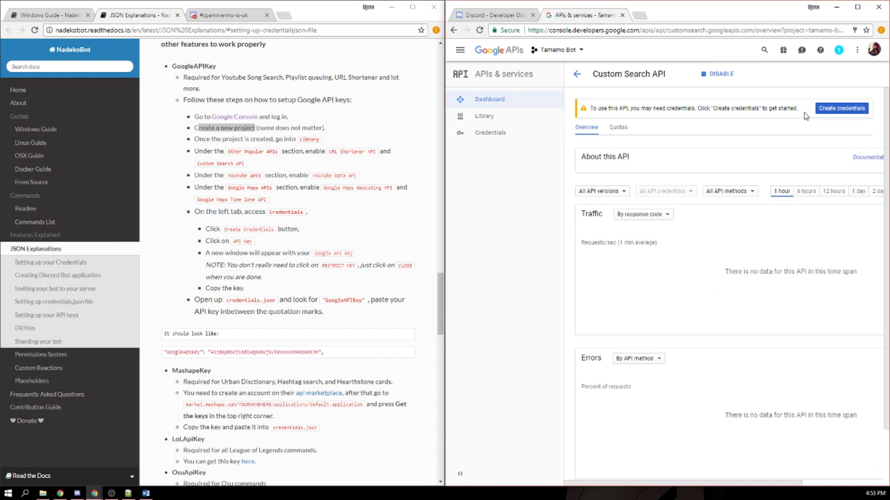
pyautogui.click(577, 74)
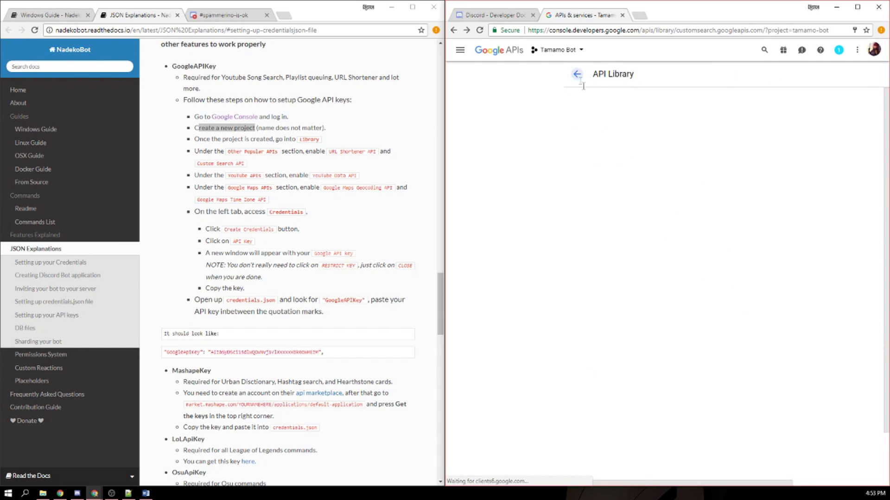
pyautogui.click(459, 75)
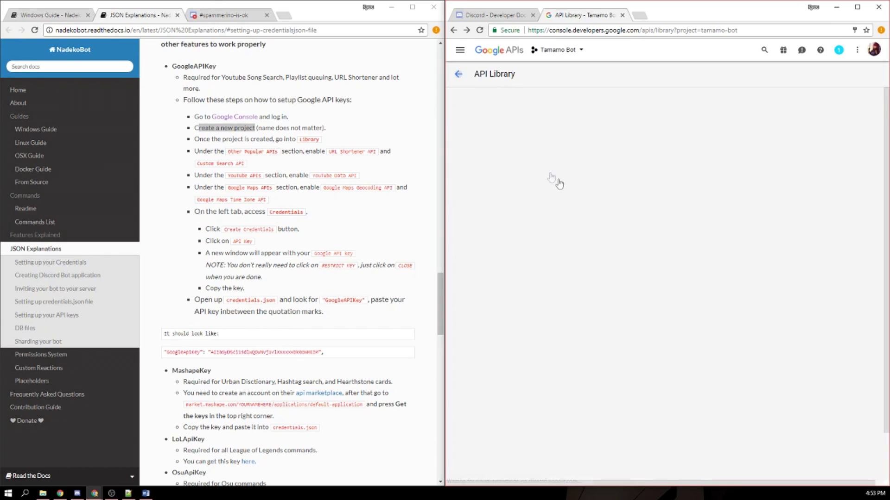
# Enable the URL Shortener API from the API Library's Other category for the Tamamo Bot project.
pyautogui.scroll(-15, 666, 277)
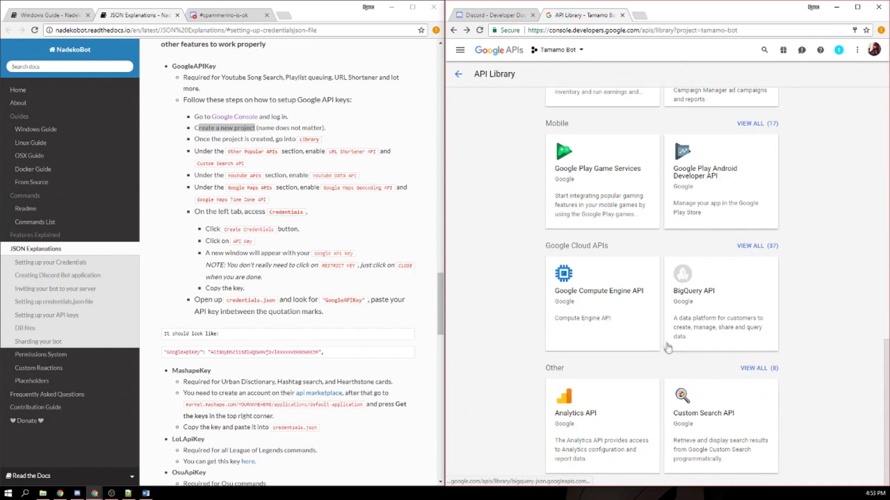
pyautogui.click(768, 369)
pyautogui.scroll(-1, 533, 289)
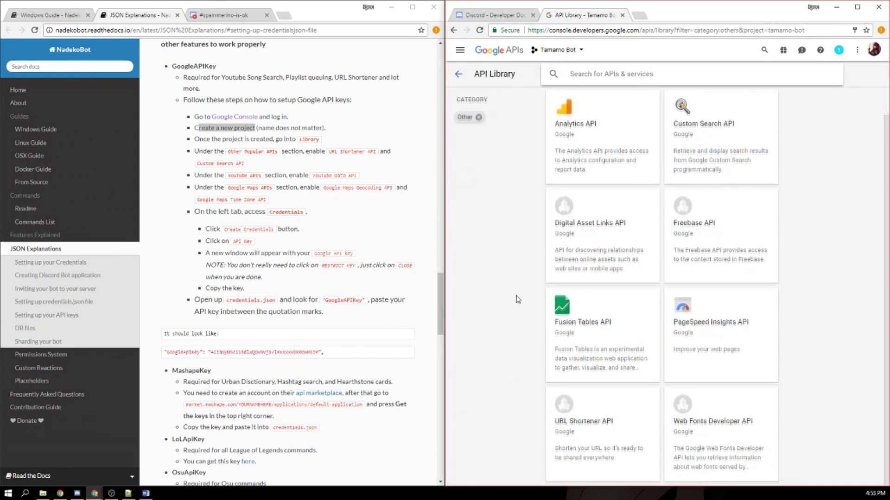
pyautogui.click(583, 406)
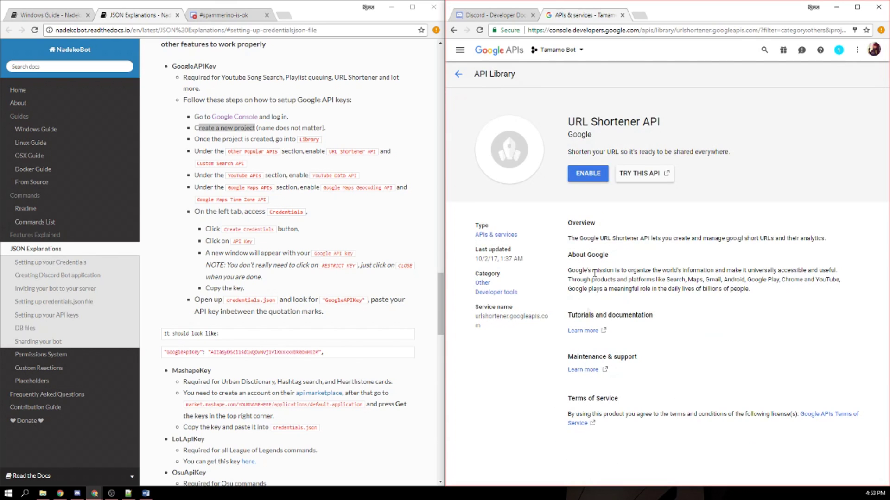
pyautogui.click(588, 176)
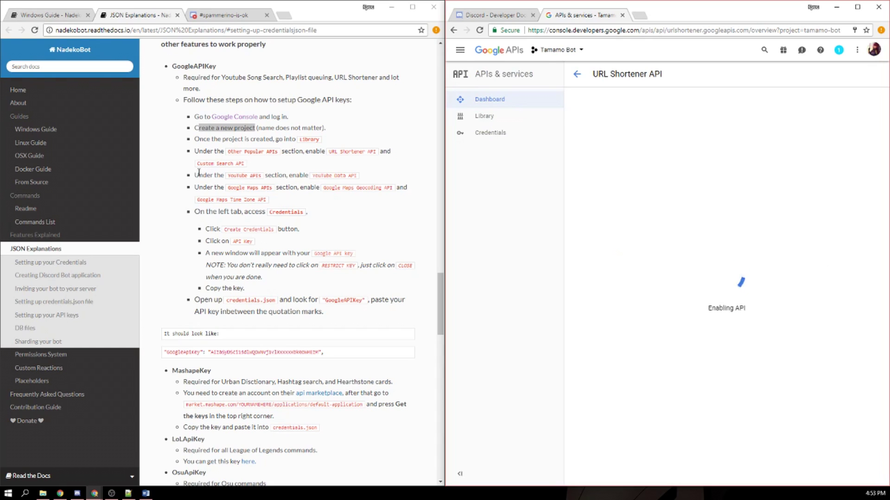
# Check the guide's YouTube APIs instruction, return to the API Library and enable YouTube Data API v3.
pyautogui.moveTo(196, 175); pyautogui.dragTo(367, 182)
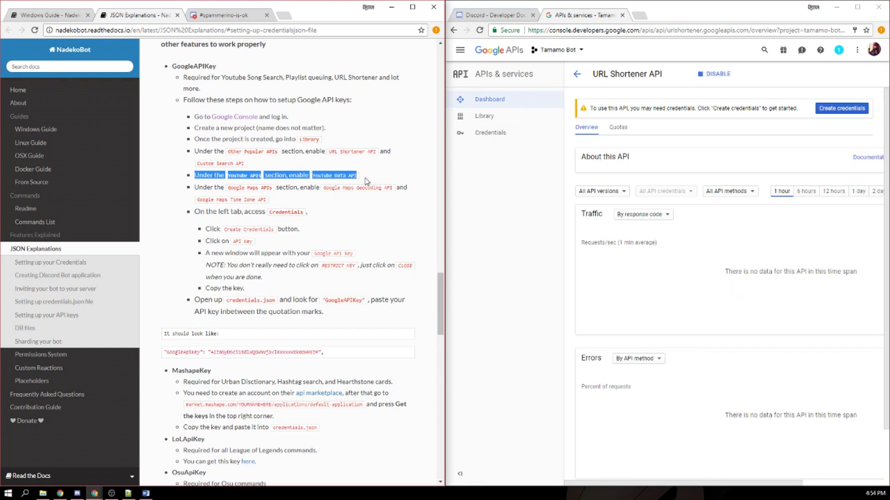
pyautogui.click(390, 183)
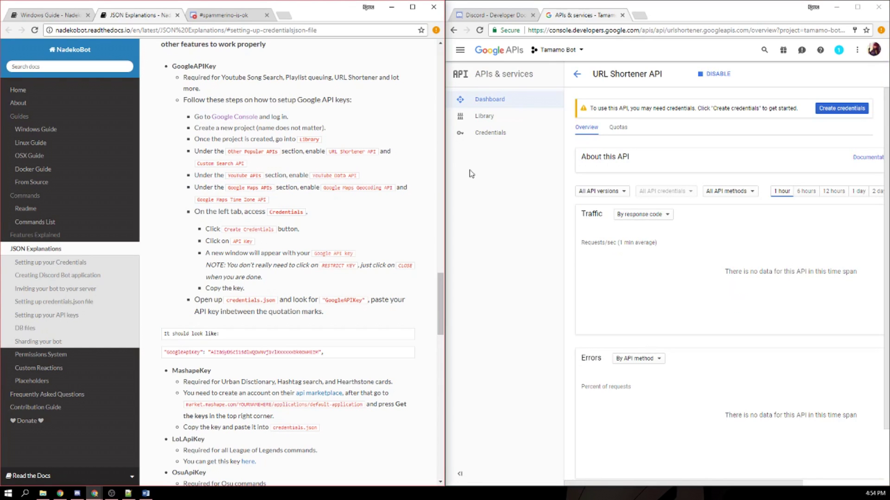
pyautogui.click(577, 74)
pyautogui.click(459, 75)
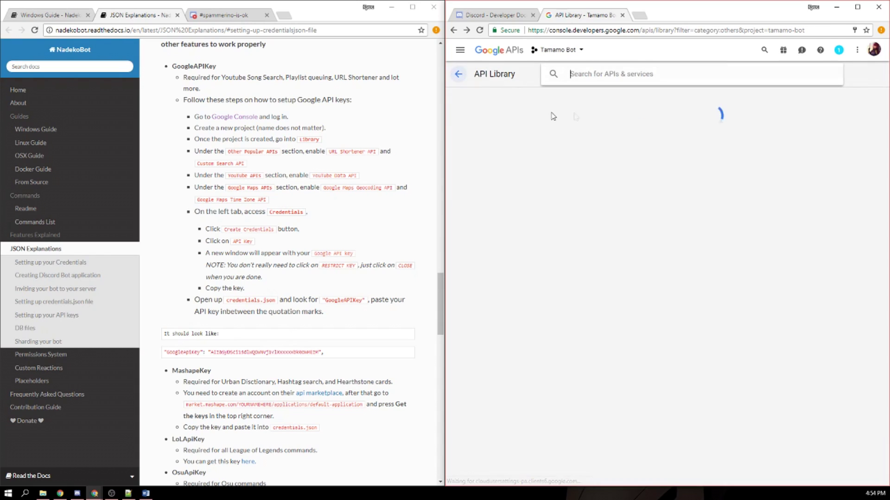
pyautogui.click(459, 74)
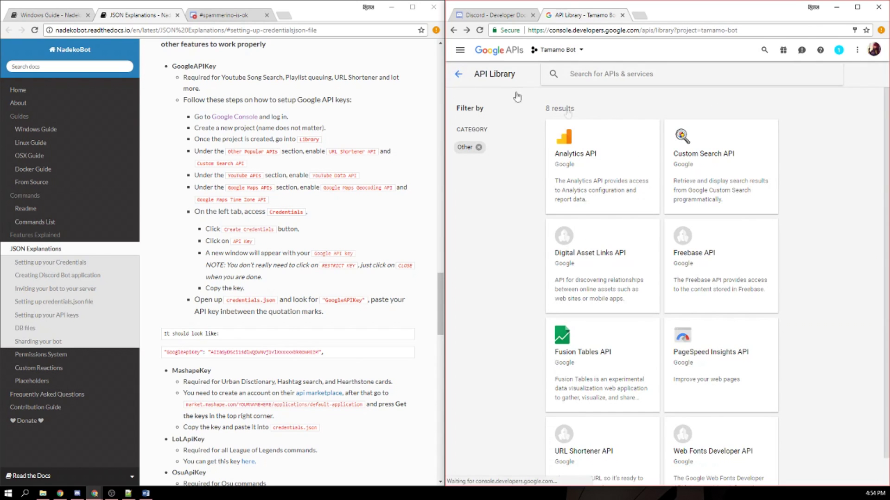
pyautogui.scroll(-4, 592, 258)
pyautogui.scroll(-3, 591, 259)
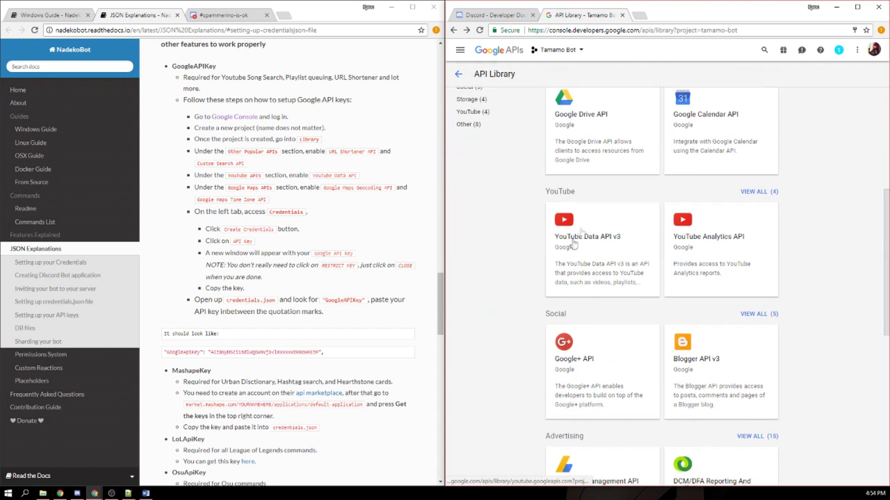
pyautogui.click(576, 248)
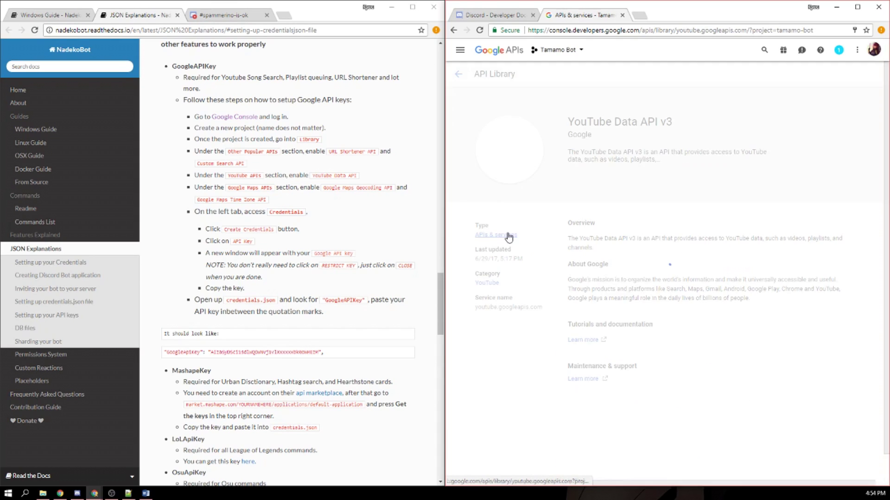
pyautogui.click(587, 180)
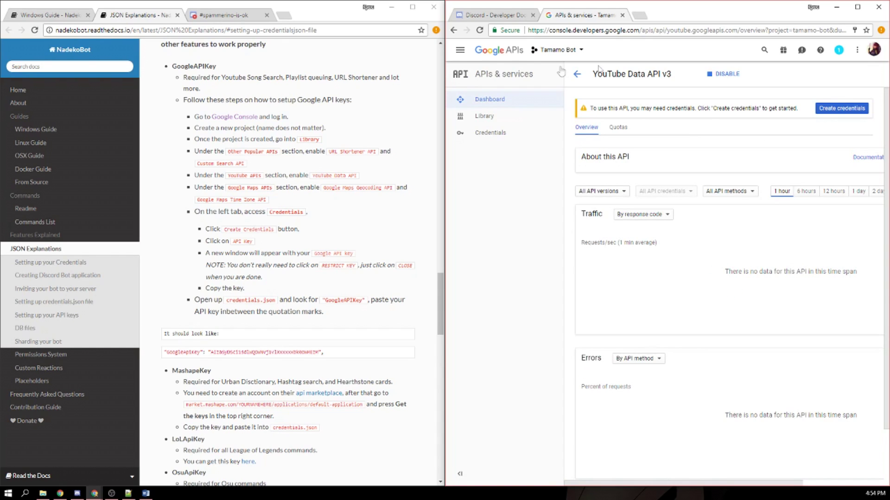
# Return to the API Library and enable the Google Maps Geocoding API from the Maps category.
pyautogui.click(576, 75)
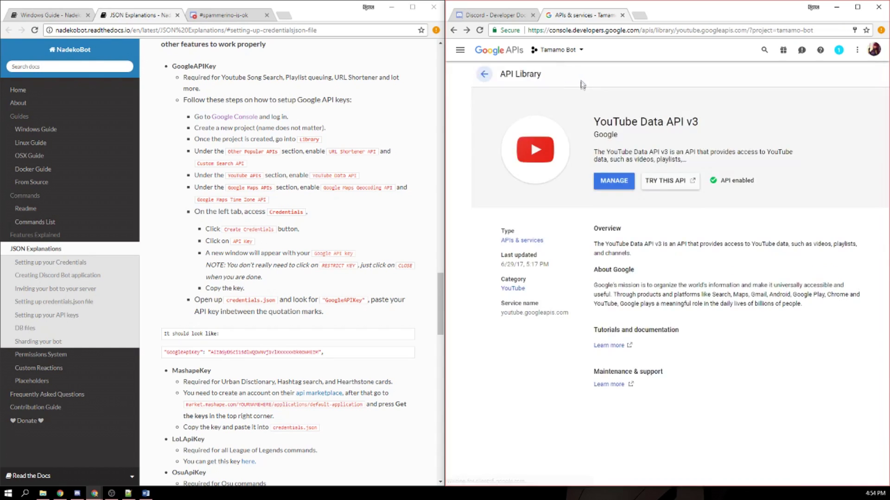
pyautogui.click(459, 75)
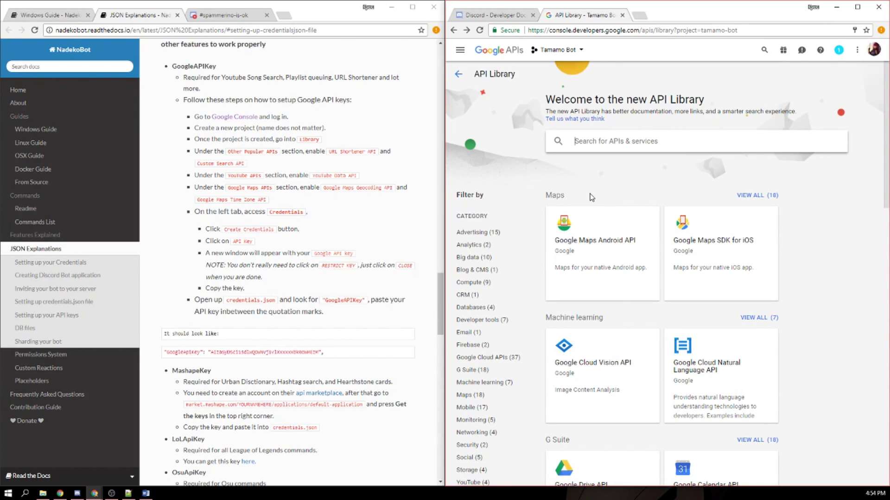
pyautogui.click(758, 195)
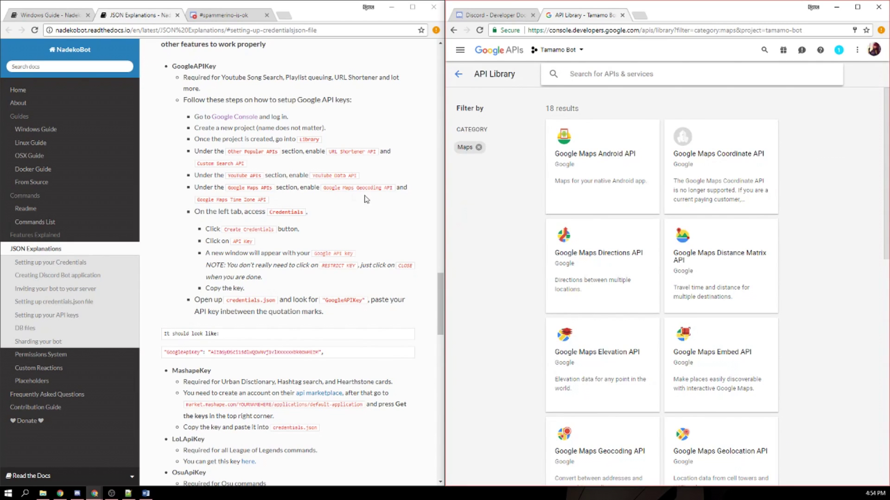
pyautogui.scroll(-2, 685, 183)
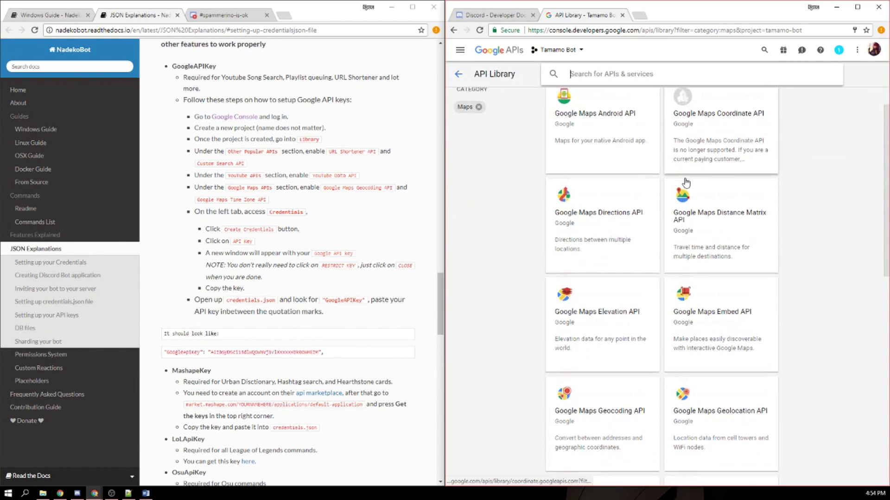
pyautogui.scroll(-2, 688, 191)
pyautogui.click(570, 297)
pyautogui.click(585, 181)
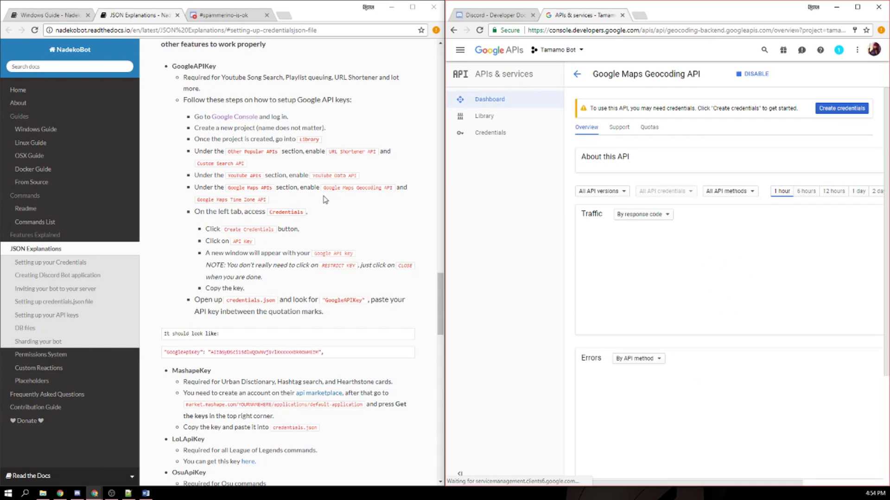
# Go back to the Maps category of the API Library and enable the Google Maps Time Zone API.
pyautogui.click(575, 80)
pyautogui.click(462, 75)
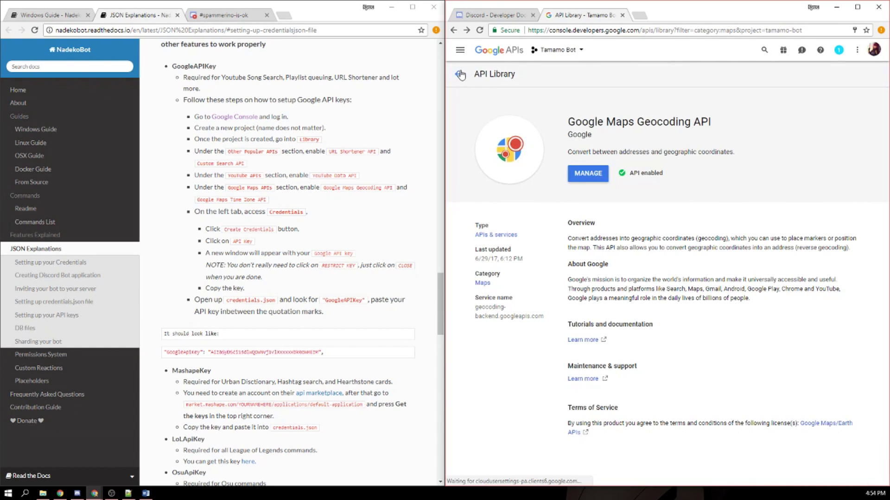
pyautogui.scroll(-3, 640, 199)
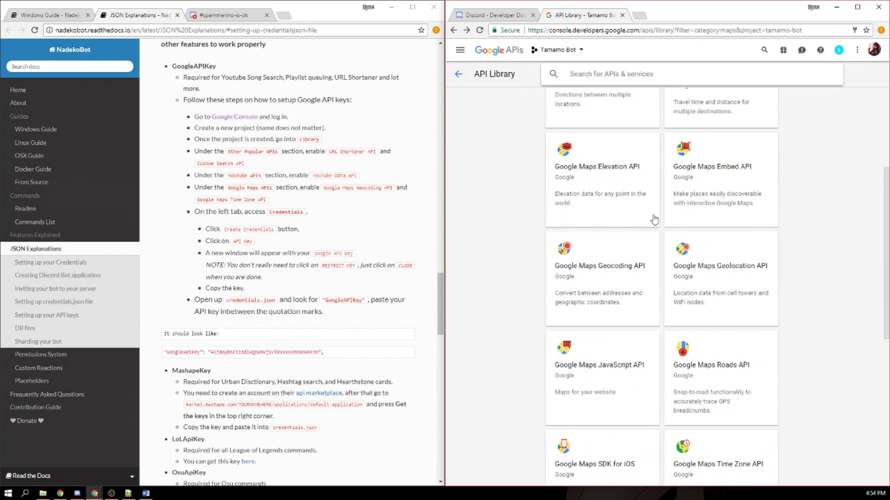
pyautogui.scroll(-2, 654, 231)
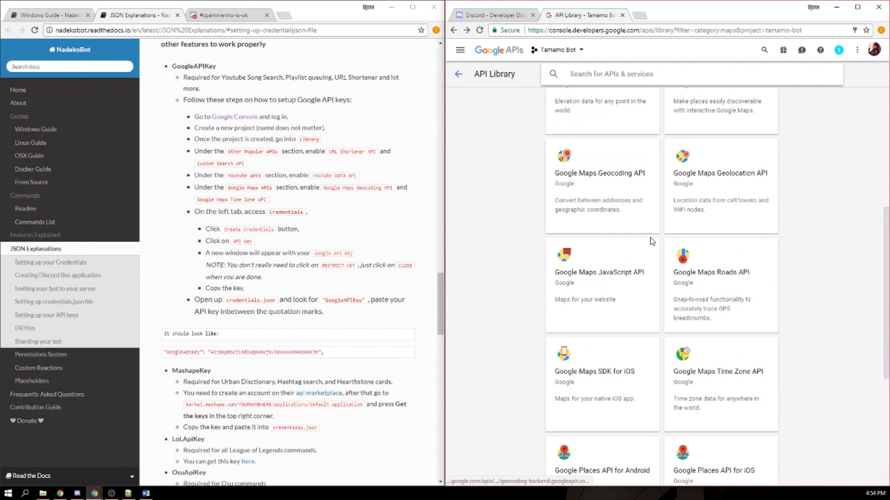
pyautogui.scroll(-2, 652, 241)
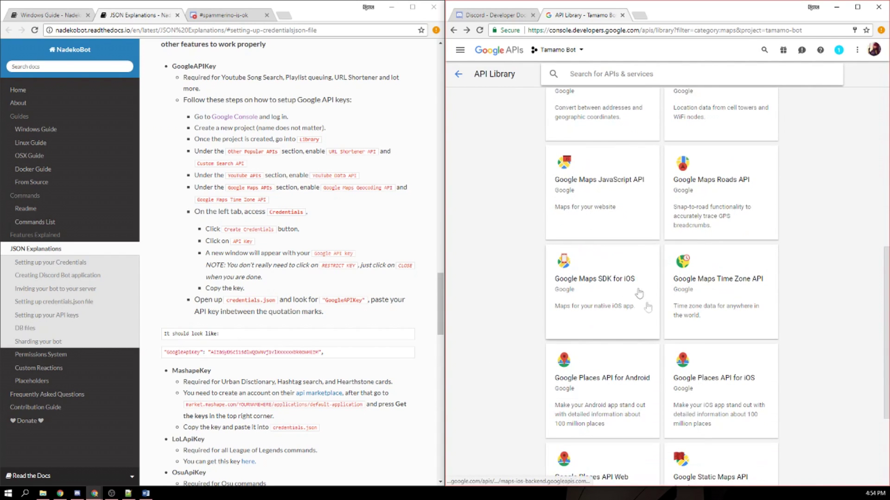
pyautogui.scroll(-3, 697, 284)
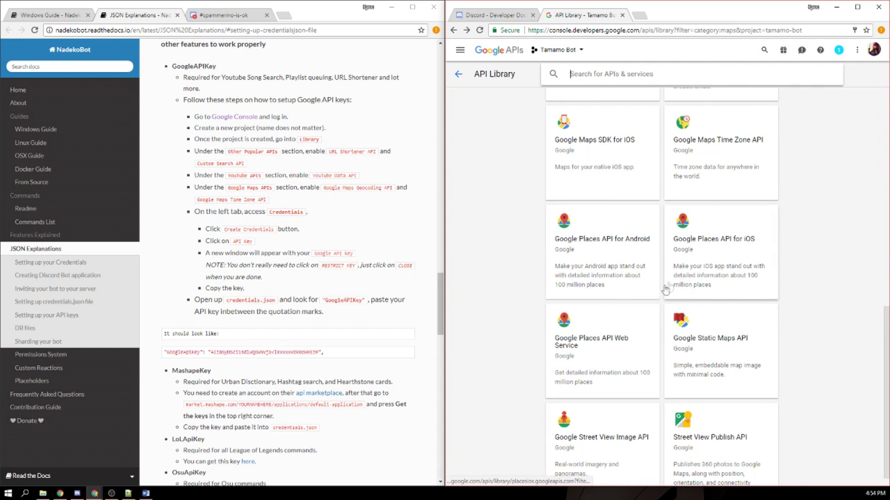
pyautogui.scroll(-1, 563, 297)
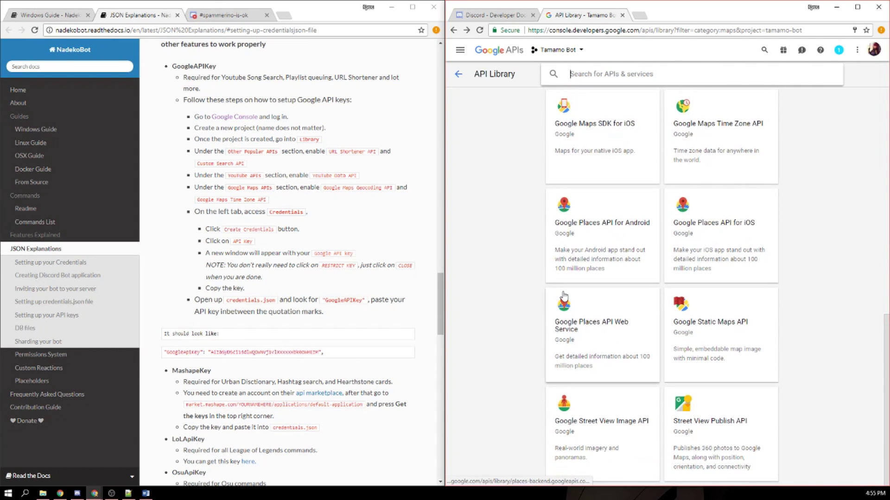
pyautogui.scroll(4, 651, 350)
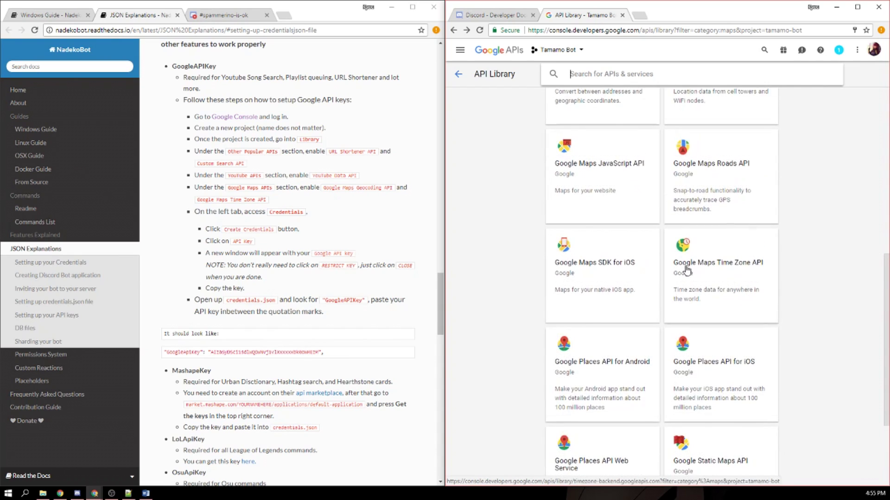
pyautogui.click(681, 273)
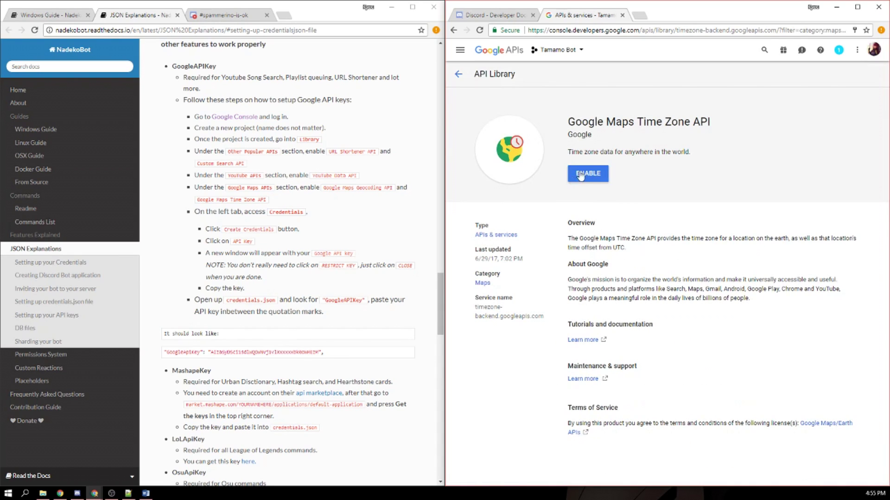
pyautogui.click(582, 172)
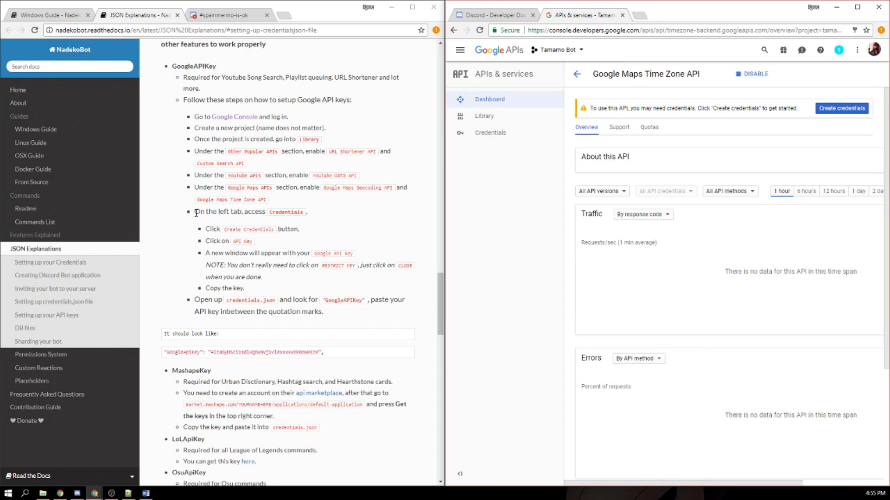
# Create an API key in the Tamamo Bot project's credentials.
pyautogui.click(505, 137)
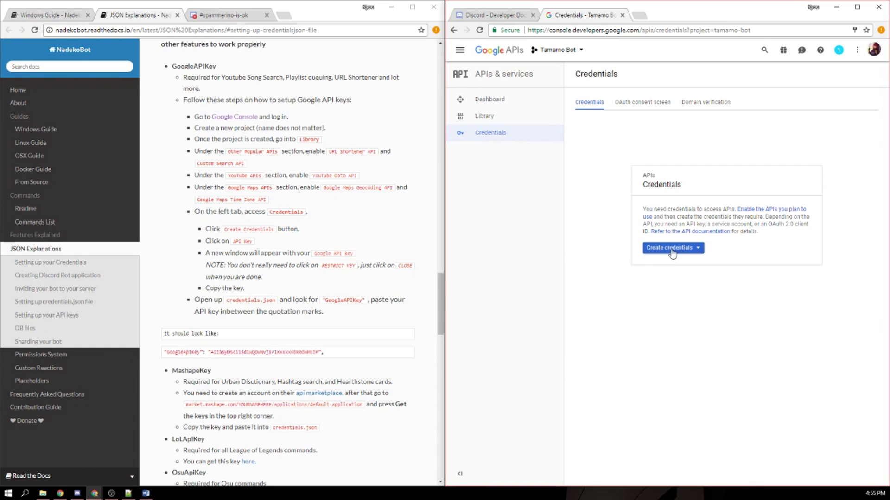
pyautogui.click(672, 249)
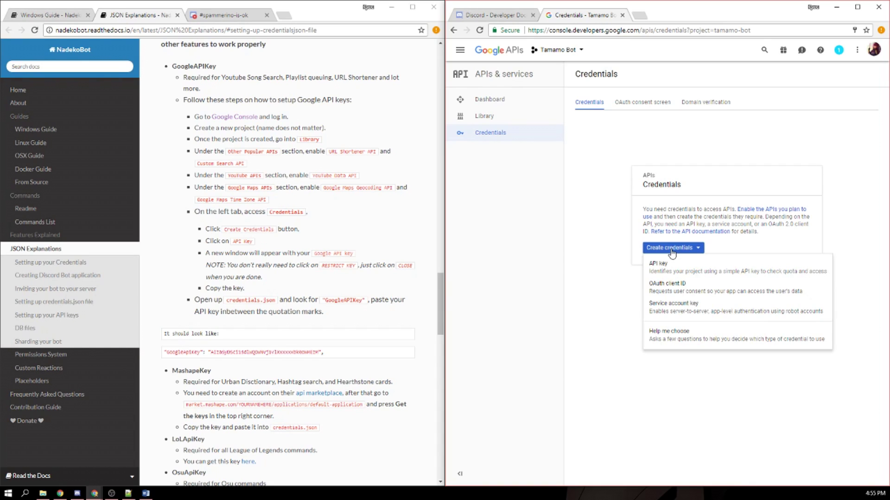
pyautogui.click(672, 271)
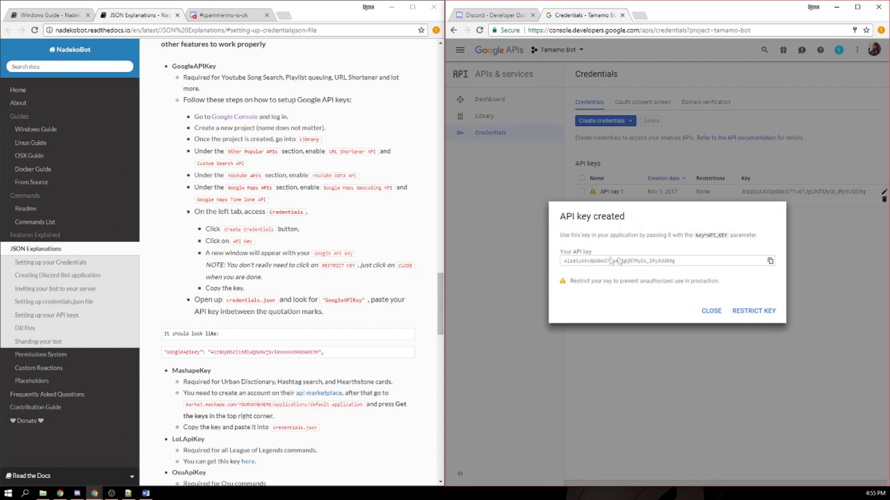
# Copy the new API key and paste it as the GoogleApiKey value in credentials.json in Notepad++.
pyautogui.moveTo(681, 261); pyautogui.dragTo(559, 264)
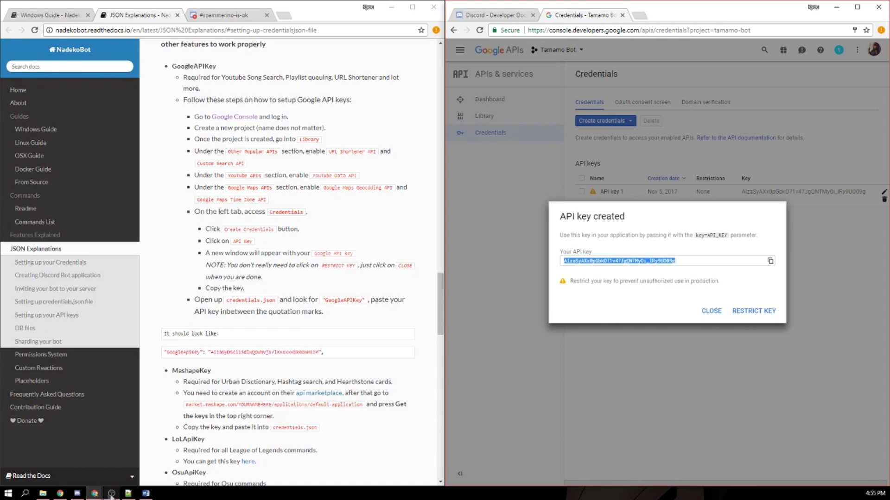
pyautogui.click(127, 494)
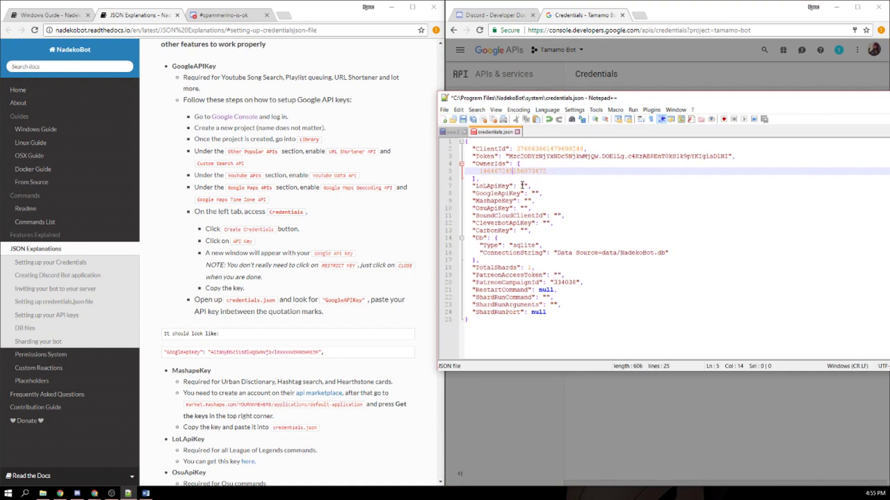
pyautogui.click(536, 194)
pyautogui.hotkey('ctrl', 'v')
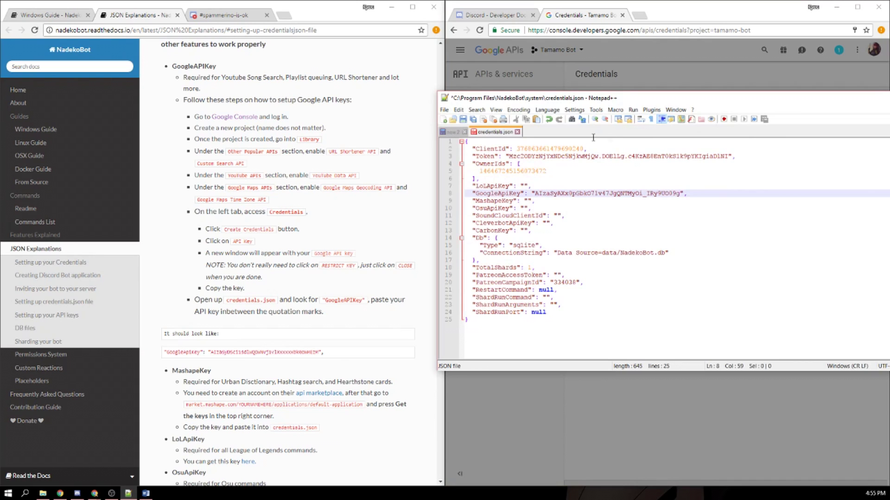
# Read in the JSON Explanations which optional features need the MashapeKey, LoLApiKey, OsuApiKey and CleverbotApiKey.
pyautogui.scroll(-4, 287, 295)
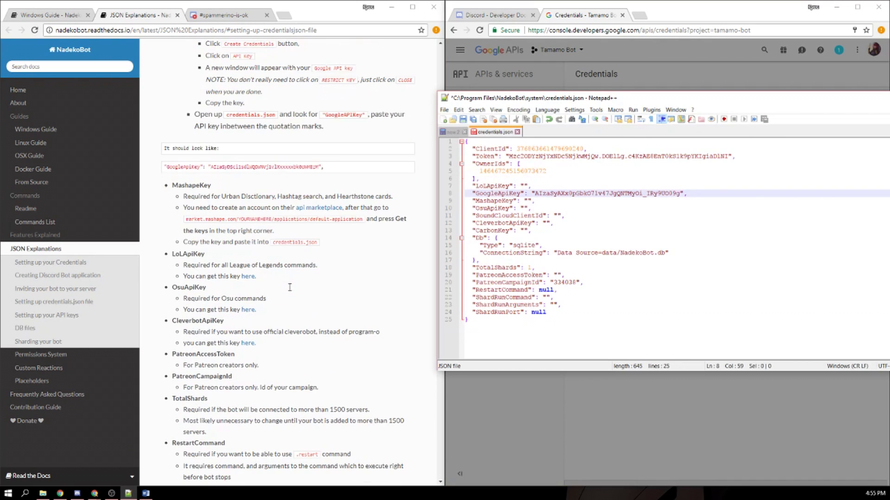
pyautogui.moveTo(164, 203); pyautogui.dragTo(256, 344)
pyautogui.click(358, 374)
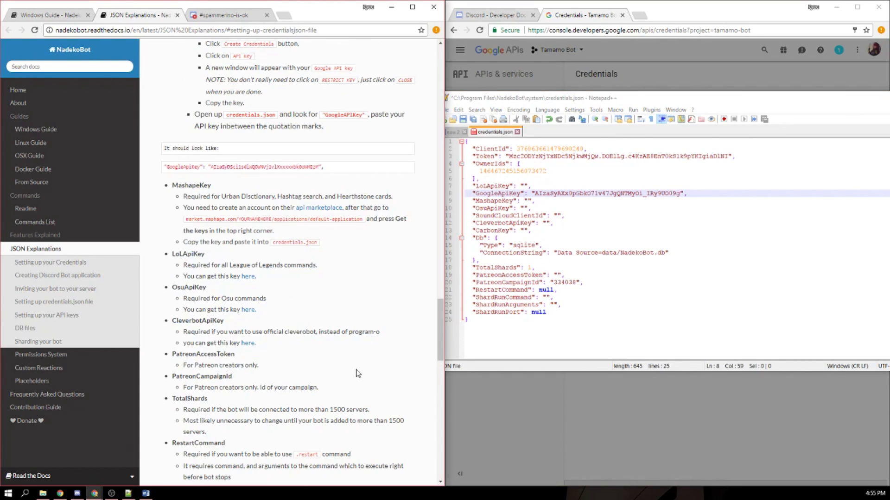
pyautogui.scroll(-2, 288, 343)
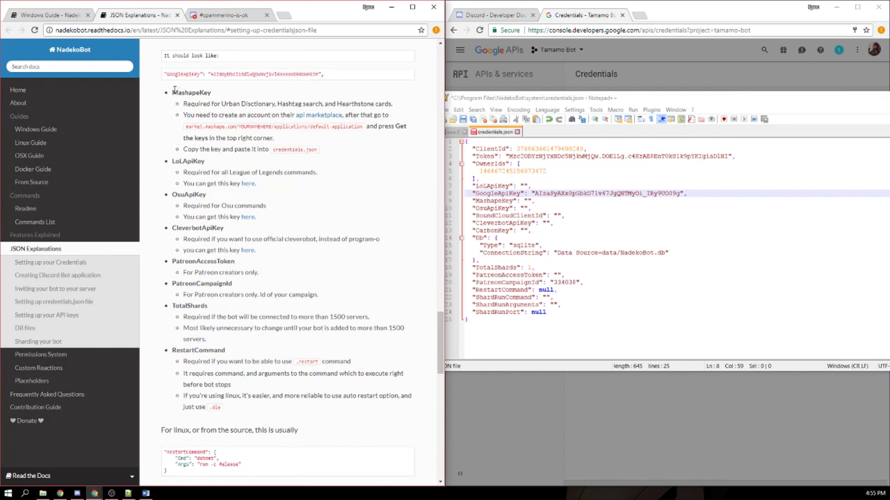
pyautogui.moveTo(226, 104); pyautogui.dragTo(393, 105)
pyautogui.moveTo(277, 104); pyautogui.dragTo(336, 104)
pyautogui.moveTo(349, 103); pyautogui.dragTo(377, 101)
pyautogui.moveTo(184, 172); pyautogui.dragTo(326, 179)
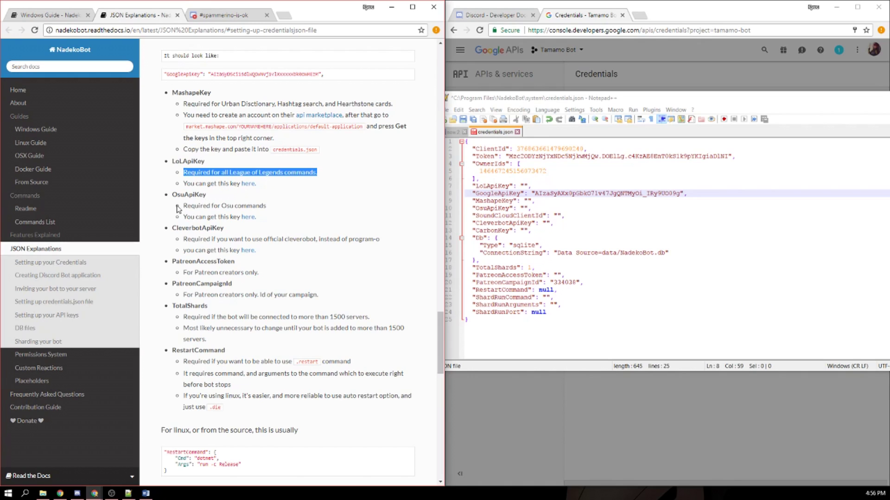
pyautogui.moveTo(186, 205); pyautogui.dragTo(287, 213)
pyautogui.moveTo(183, 239); pyautogui.dragTo(380, 241)
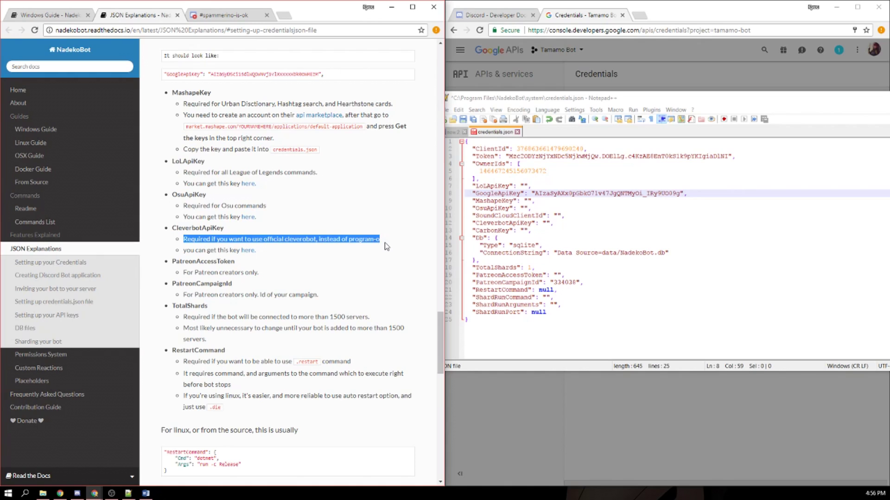
pyautogui.click(354, 254)
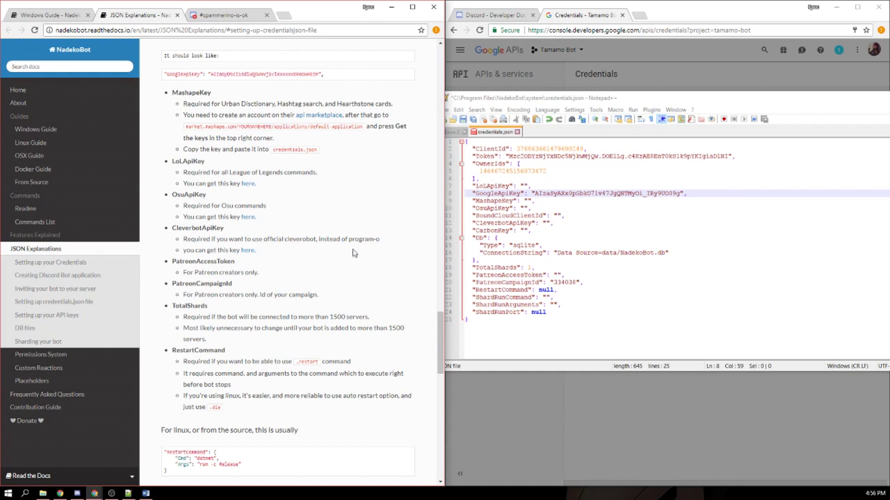
pyautogui.moveTo(350, 239); pyautogui.dragTo(385, 243)
# Read when the TotalShards and RestartCommand settings have to be changed for the bot.
pyautogui.click(185, 304)
pyautogui.moveTo(172, 307); pyautogui.dragTo(382, 316)
pyautogui.moveTo(327, 317); pyautogui.dragTo(378, 320)
pyautogui.click(297, 341)
pyautogui.scroll(-1, 258, 348)
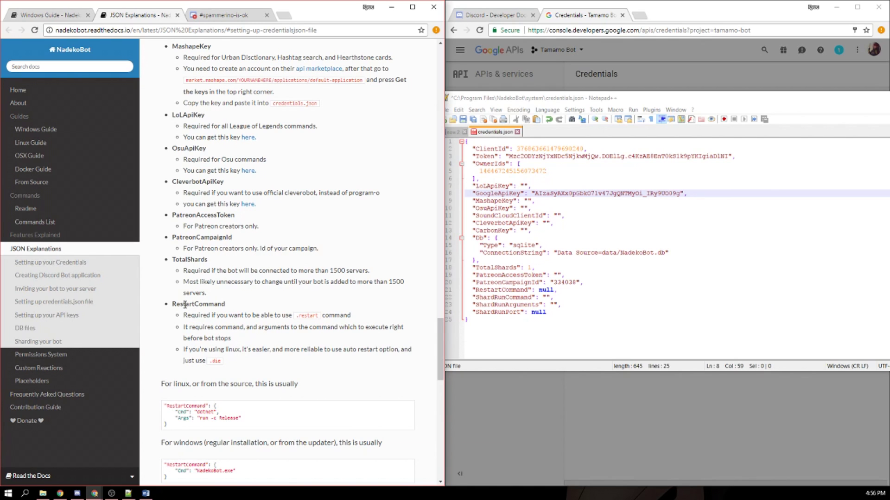
pyautogui.scroll(-6, 185, 301)
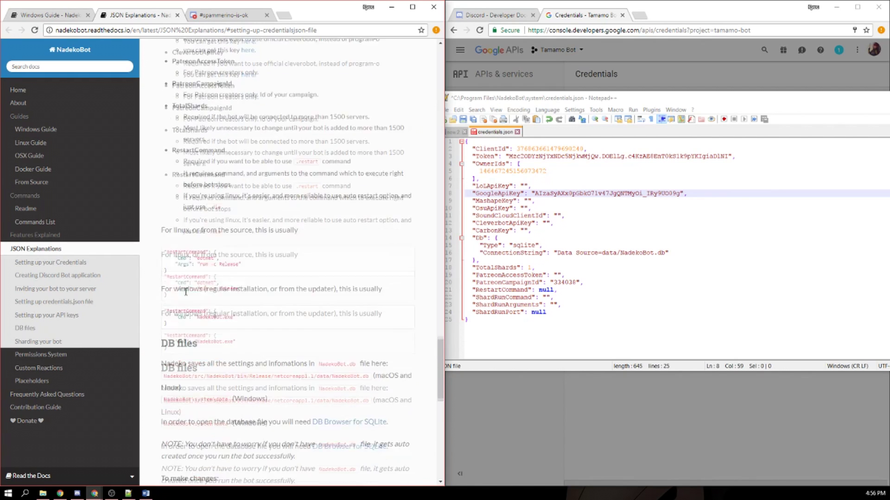
pyautogui.scroll(8, 192, 288)
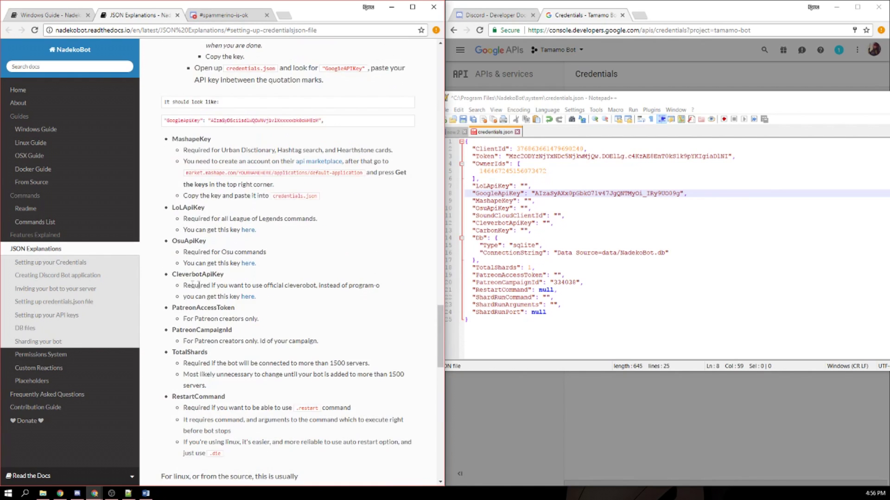
# Review the ClientId, Token, OwnerIds and GoogleApiKey entries of credentials.json in Notepad++.
pyautogui.click(562, 297)
pyautogui.moveTo(555, 99); pyautogui.dragTo(453, 107)
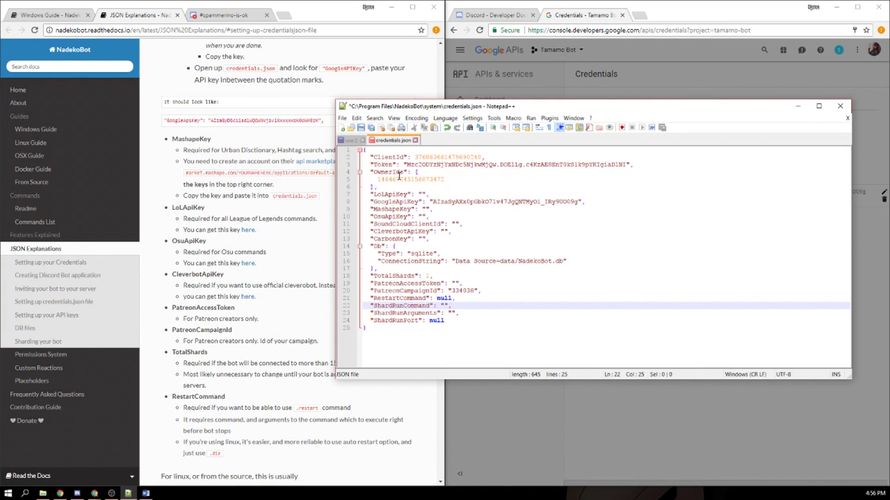
pyautogui.click(424, 158)
pyautogui.click(422, 164)
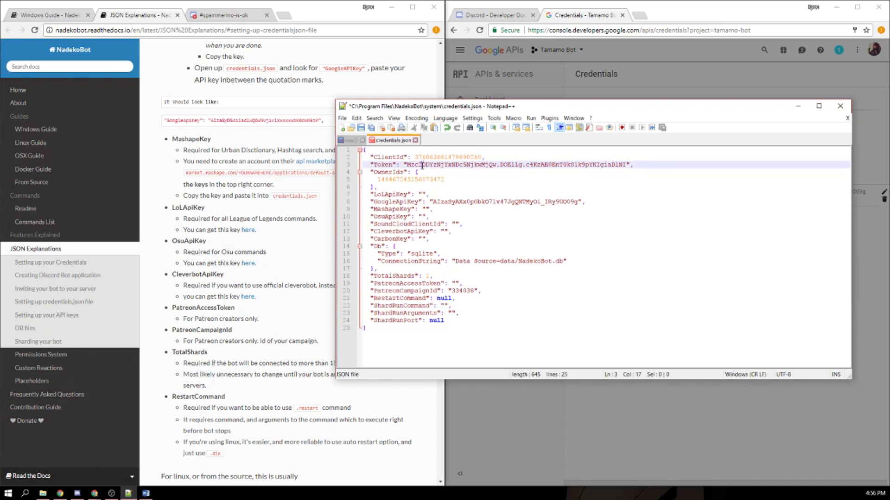
pyautogui.click(414, 179)
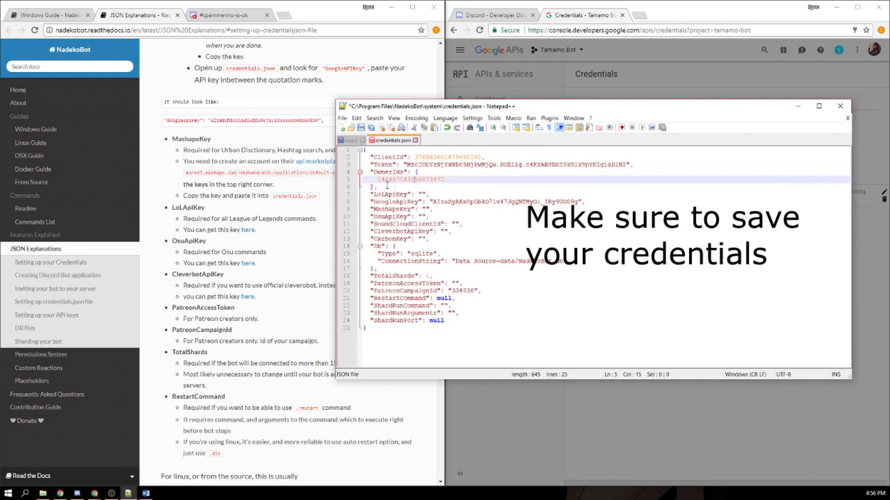
pyautogui.moveTo(370, 156); pyautogui.dragTo(491, 181)
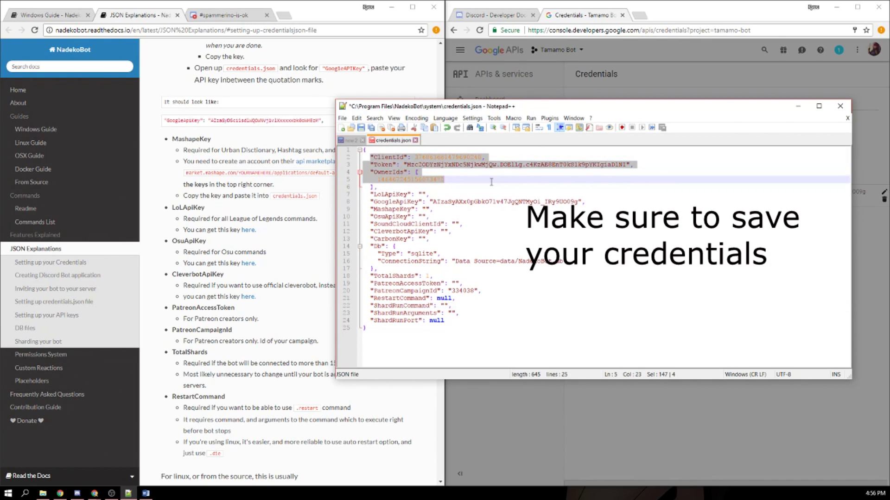
pyautogui.moveTo(370, 202); pyautogui.dragTo(555, 255)
pyautogui.click(533, 247)
pyautogui.moveTo(433, 202); pyautogui.dragTo(580, 202)
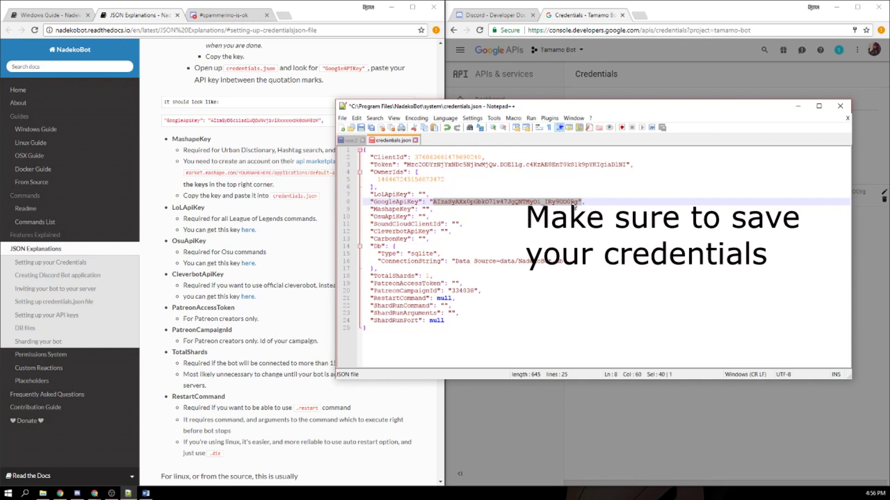
pyautogui.click(570, 203)
pyautogui.click(305, 285)
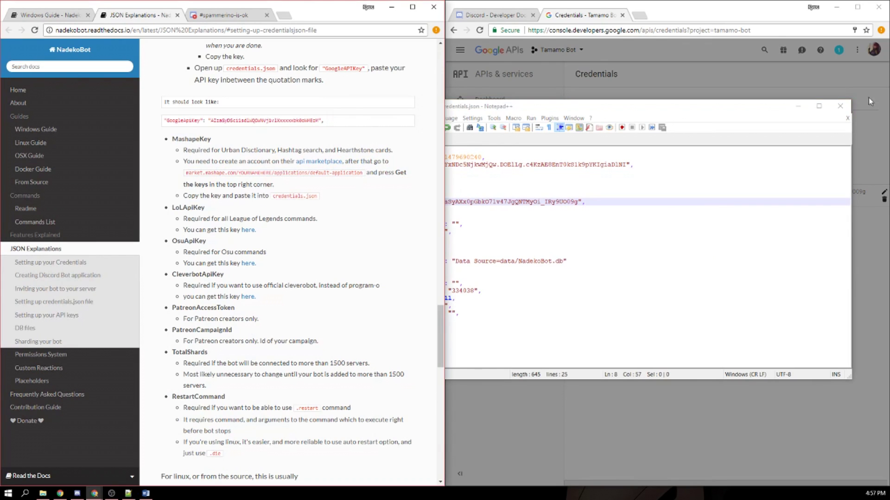
# Try to start NadekoBot and enlarge its console window.
pyautogui.moveTo(76, 496)
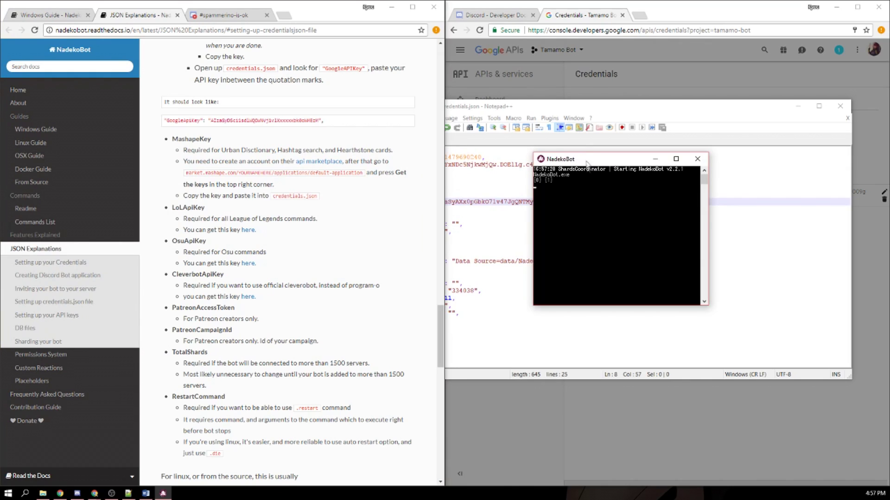
pyautogui.moveTo(589, 161); pyautogui.dragTo(535, 162)
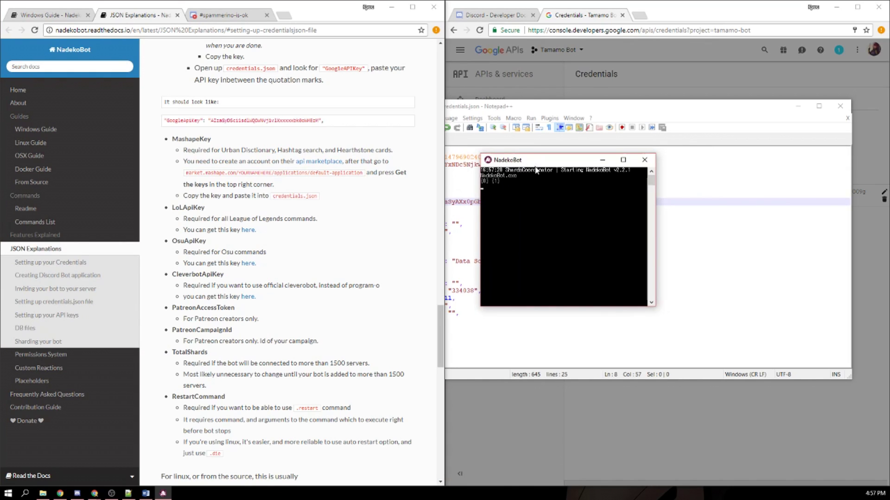
pyautogui.moveTo(651, 309); pyautogui.dragTo(854, 407)
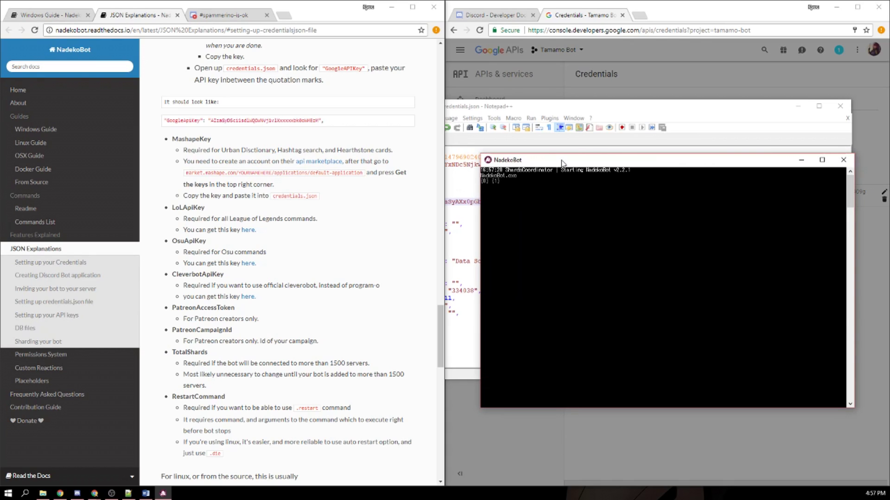
pyautogui.moveTo(561, 163); pyautogui.dragTo(483, 204)
# Close Notepad++ and the new API key dialog, and restart NadekoBot.
pyautogui.click(839, 106)
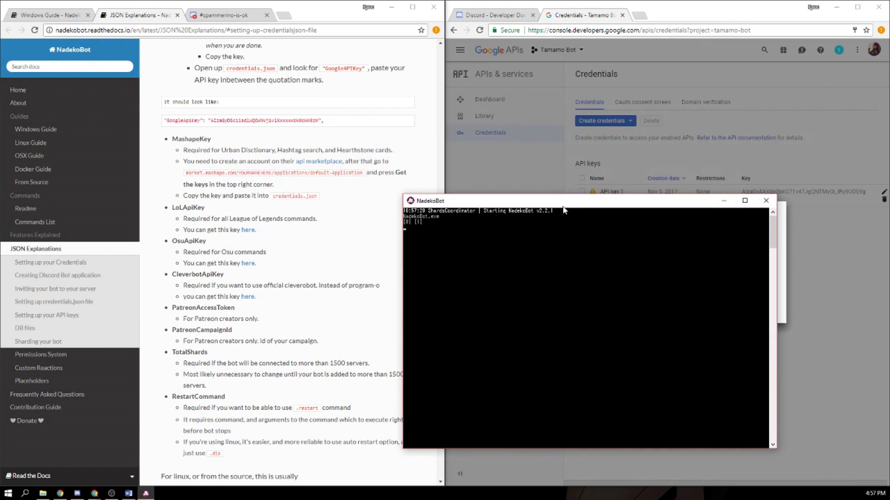
pyautogui.click(766, 201)
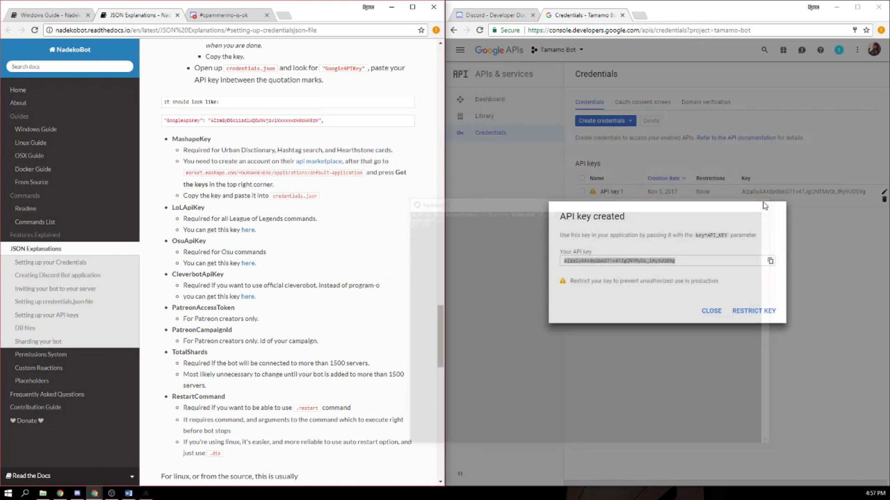
pyautogui.click(711, 312)
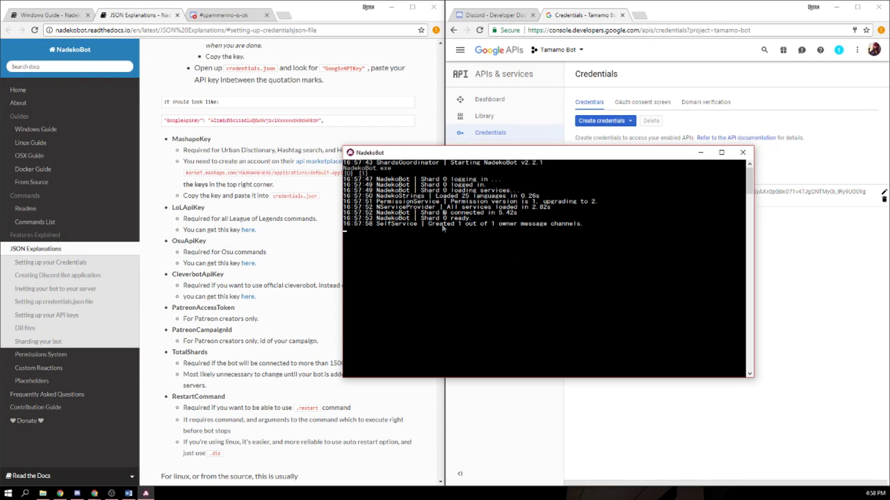
# Switch to Discord and check the profiles of the server owner and the Tamamo bot in the member list.
pyautogui.click(83, 494)
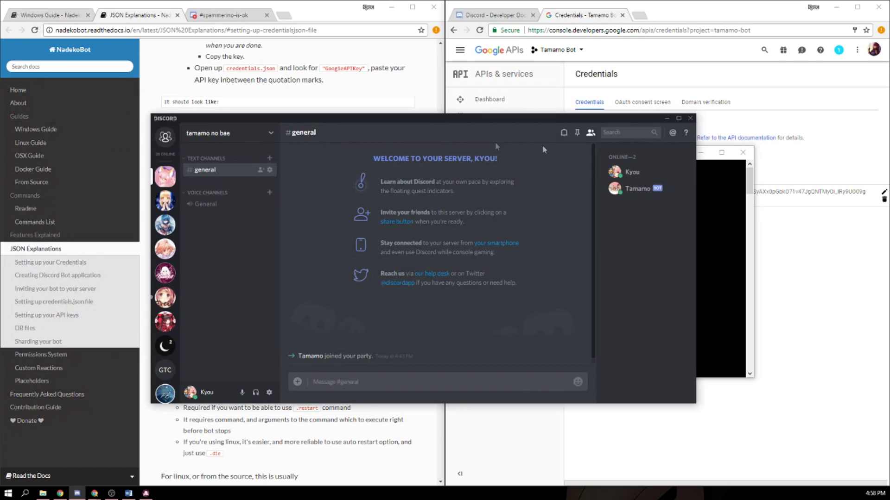
pyautogui.click(632, 173)
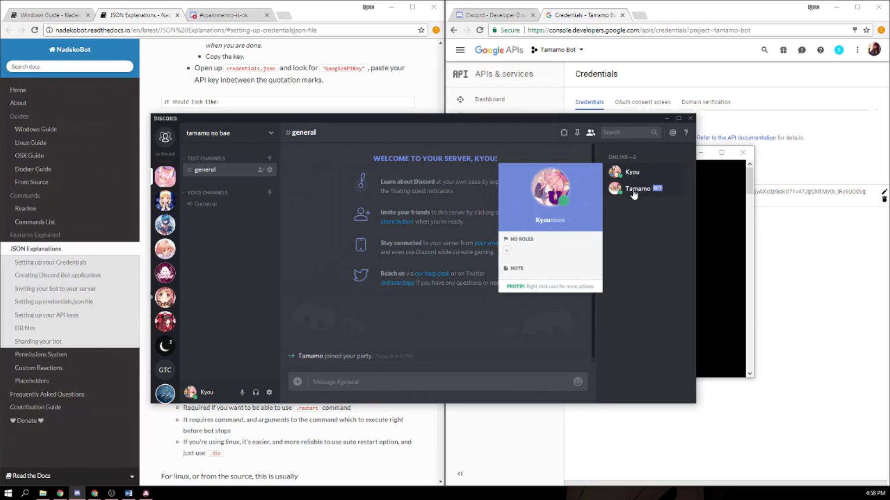
pyautogui.click(634, 193)
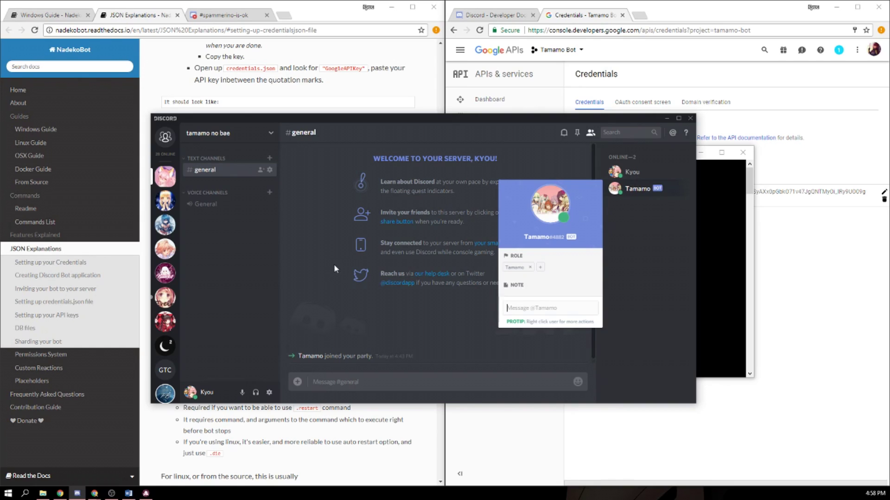
pyautogui.click(360, 272)
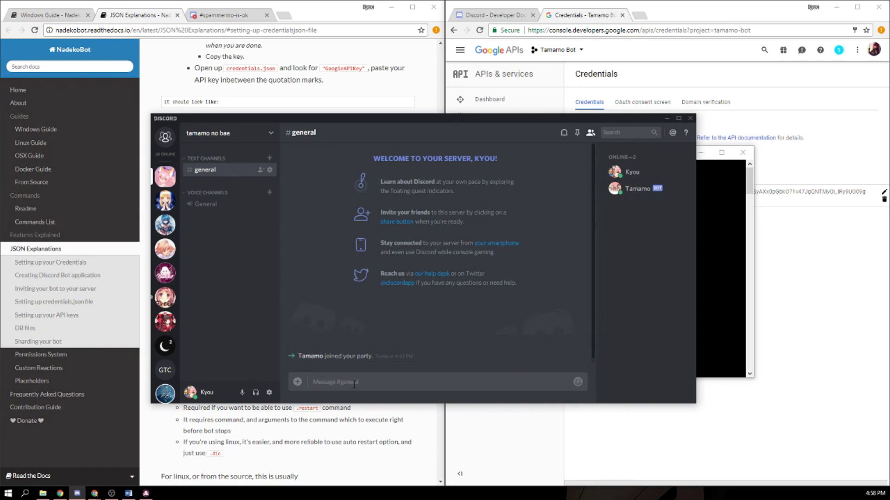
# Send the .stats command in #general and arrange Discord beside the NadekoBot console to inspect the command log.
pyautogui.write('.stats')
pyautogui.press('Return')
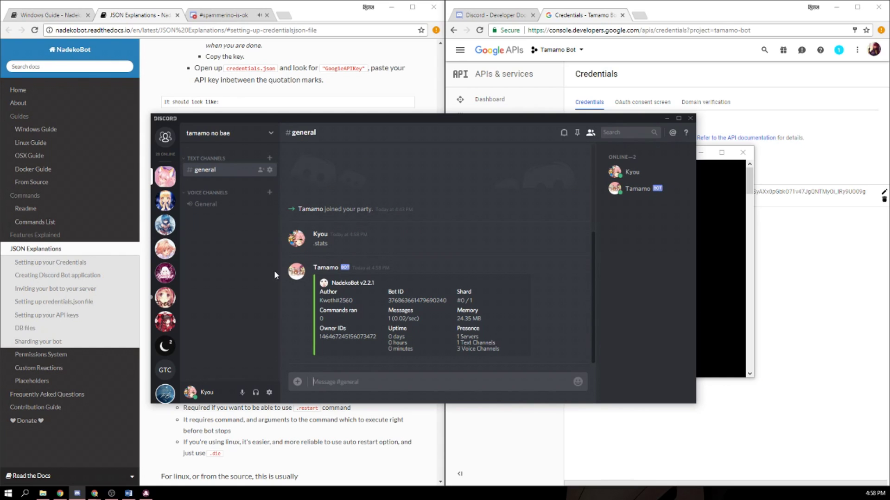
pyautogui.moveTo(449, 115); pyautogui.dragTo(296, 98)
pyautogui.moveTo(594, 158); pyautogui.dragTo(624, 139)
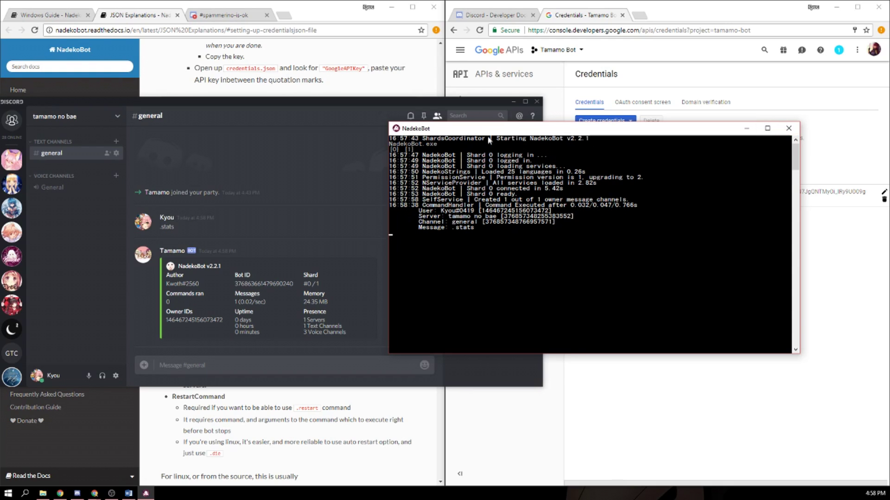
pyautogui.moveTo(489, 129); pyautogui.dragTo(490, 142)
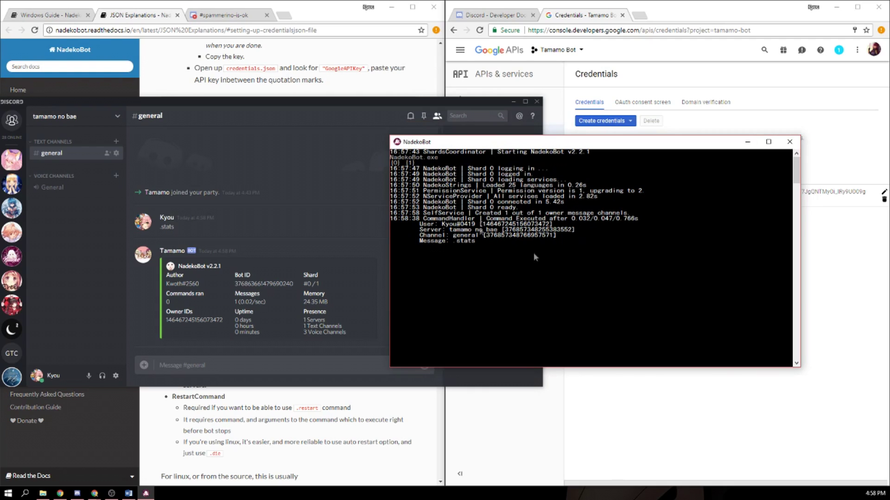
pyautogui.moveTo(491, 143); pyautogui.dragTo(484, 139)
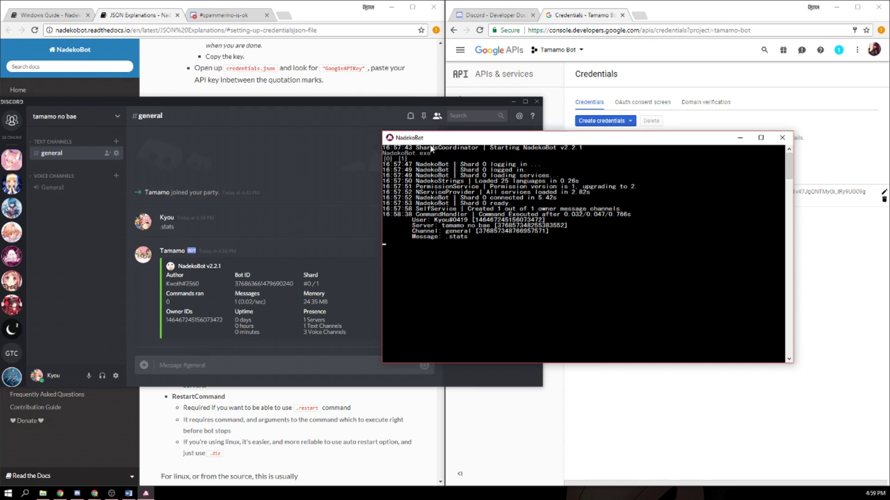
pyautogui.moveTo(429, 142); pyautogui.dragTo(467, 148)
# Send the .guide command in #general and examine the documentation links in the bot's reply.
pyautogui.click(253, 242)
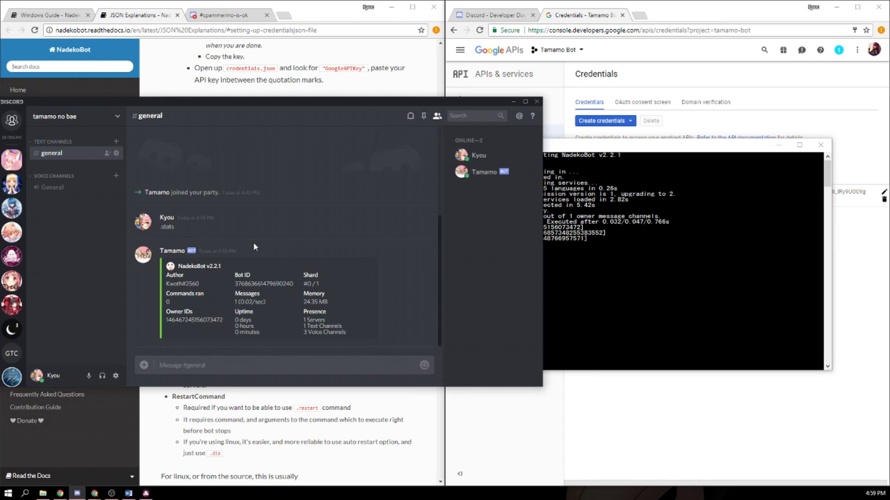
pyautogui.click(202, 365)
pyautogui.write('.guide')
pyautogui.press('Return')
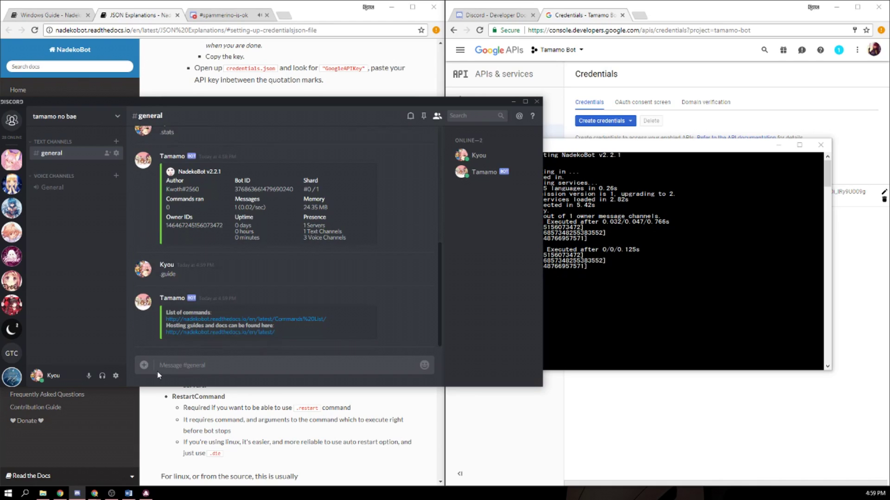
pyautogui.moveTo(154, 320); pyautogui.dragTo(327, 332)
pyautogui.click(328, 332)
# Look through the Commands List and the Readme for Commands List in the NadekoBot documentation.
pyautogui.click(126, 27)
pyautogui.click(46, 15)
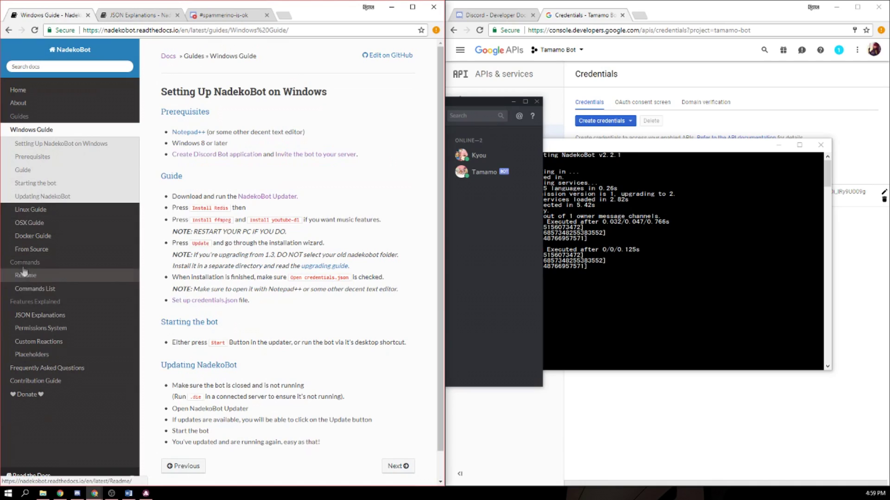
pyautogui.click(33, 289)
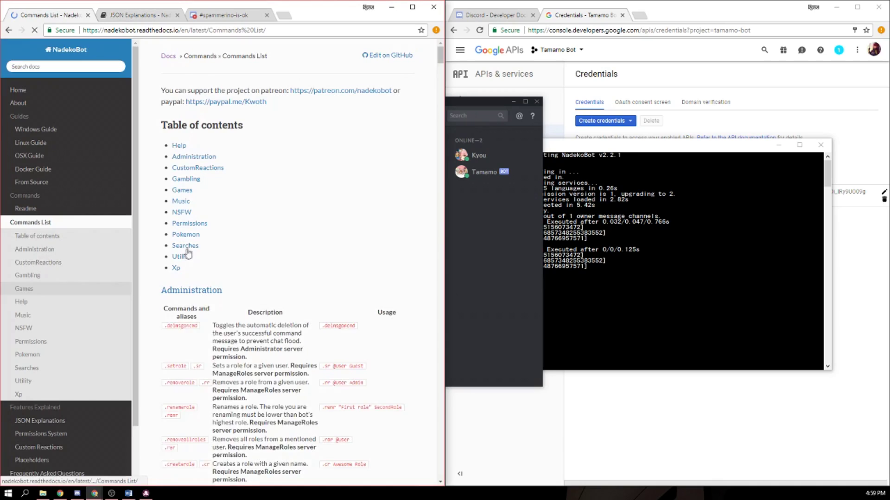
pyautogui.moveTo(440, 55)
pyautogui.mouseDown()
pyautogui.moveTo(435, 490)
pyautogui.moveTo(441, 51)
pyautogui.mouseUp()
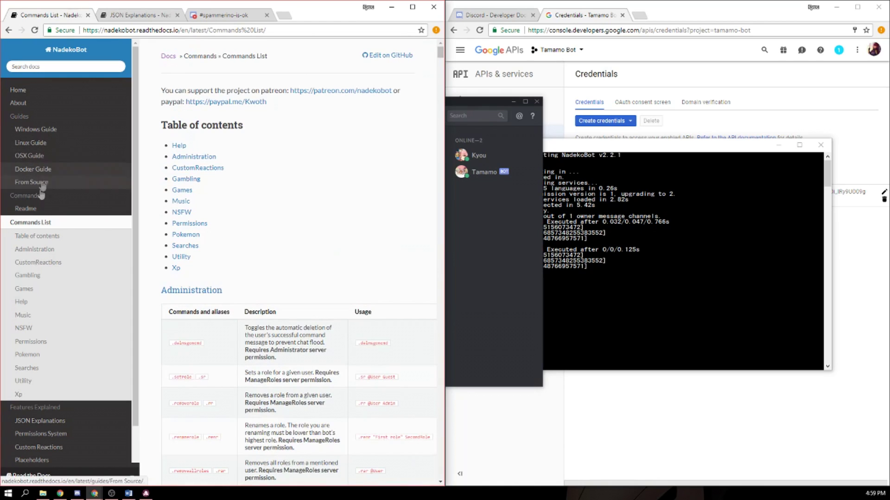
pyautogui.click(33, 208)
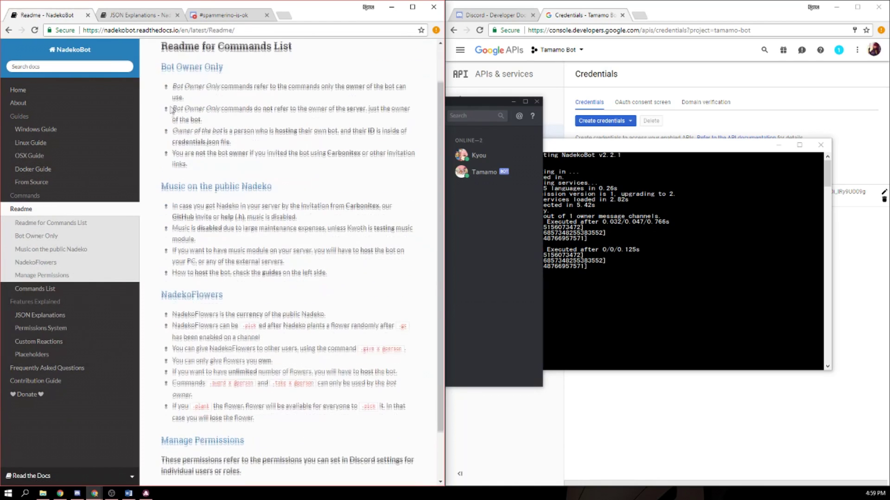
# Read the Bot Owner Only, Music on the public Nadeko and NadekoFlowers sections of the Readme page.
pyautogui.moveTo(181, 84); pyautogui.dragTo(394, 419)
pyautogui.click(373, 435)
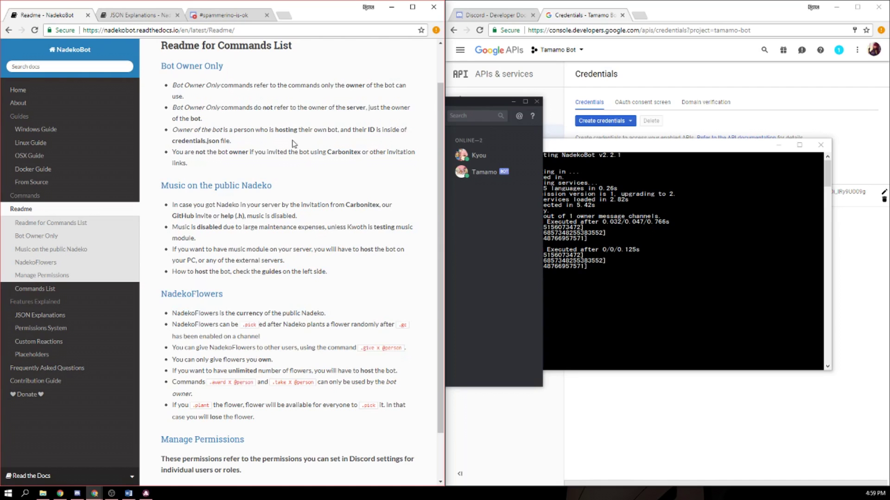
pyautogui.moveTo(173, 85); pyautogui.dragTo(347, 336)
pyautogui.moveTo(309, 426); pyautogui.dragTo(263, 249)
pyautogui.moveTo(342, 275); pyautogui.dragTo(166, 207)
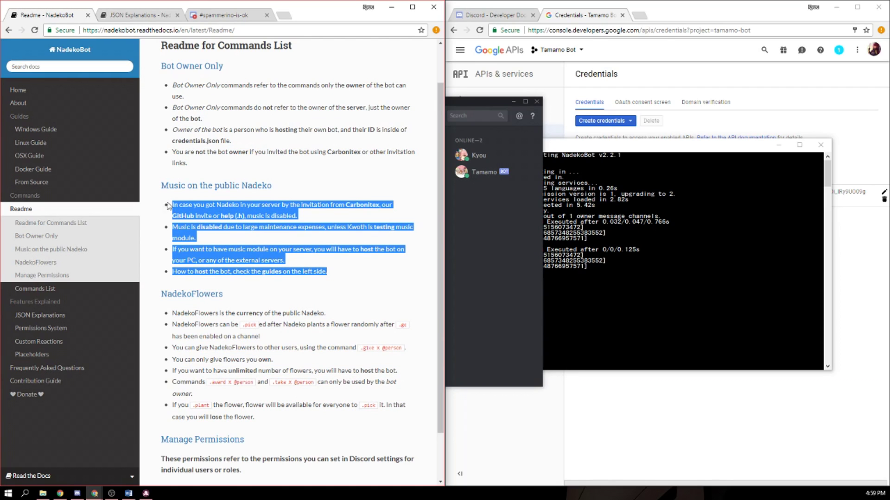
pyautogui.moveTo(251, 167); pyautogui.dragTo(210, 102)
pyautogui.click(249, 162)
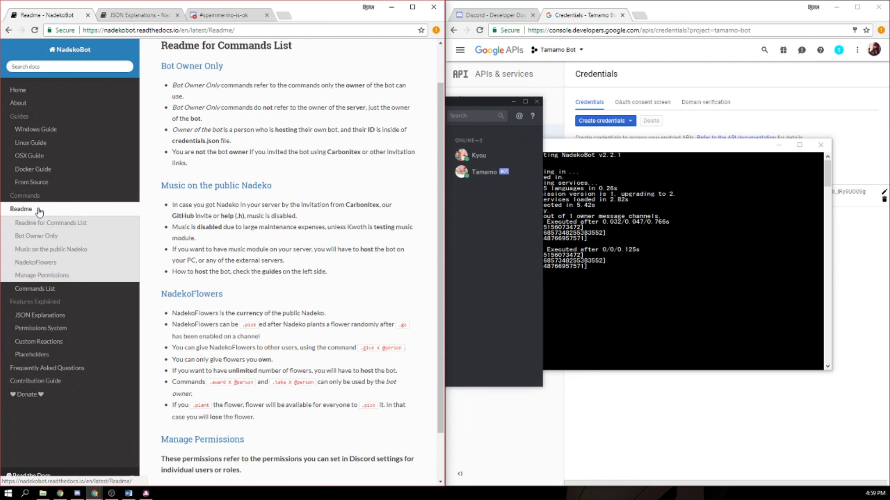
pyautogui.scroll(-2, 255, 258)
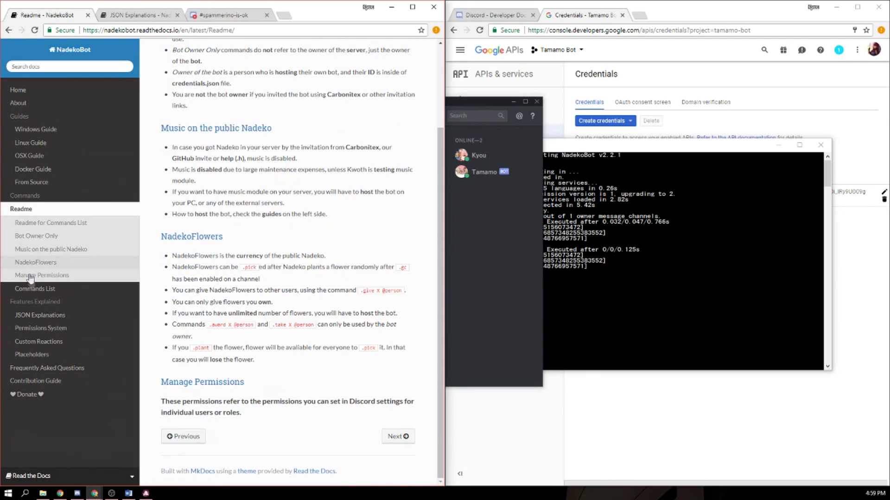
# Go through the JSON Explanations page to the Permissions System page and read its overview and the reasons for using permissions commands.
pyautogui.click(32, 318)
pyautogui.scroll(-2, 40, 340)
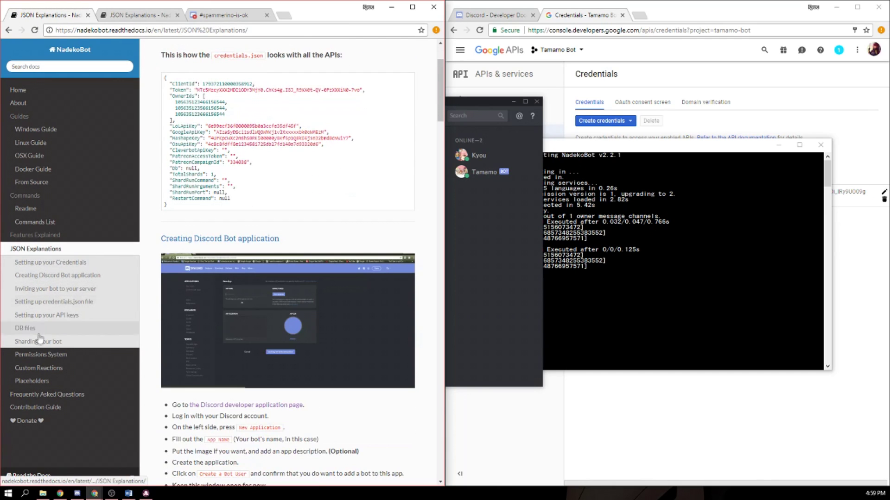
pyautogui.click(41, 355)
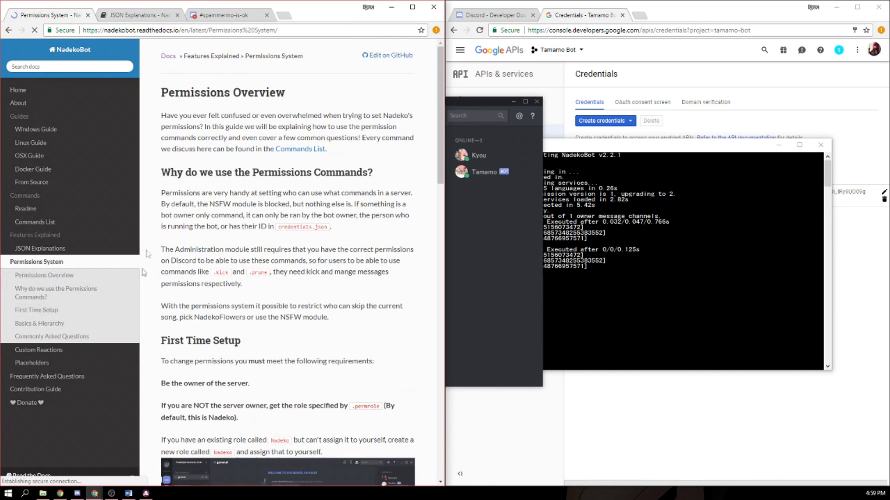
pyautogui.moveTo(171, 109); pyautogui.dragTo(324, 120)
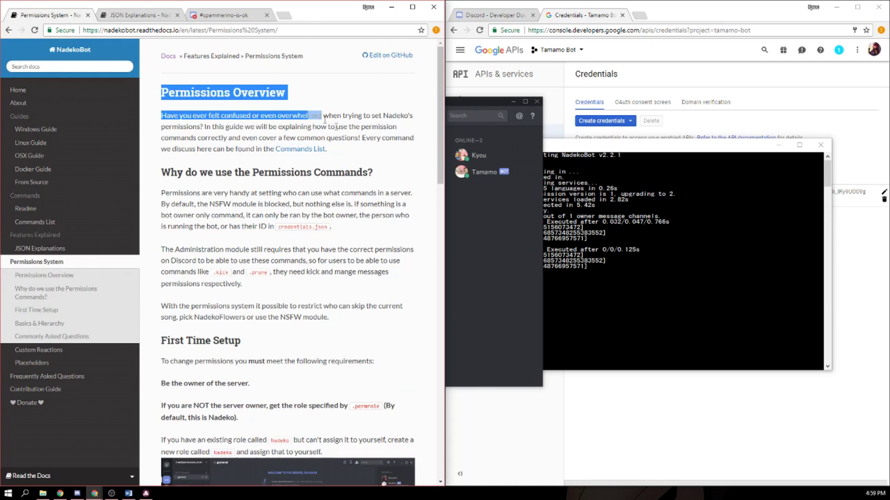
pyautogui.moveTo(162, 175); pyautogui.dragTo(390, 174)
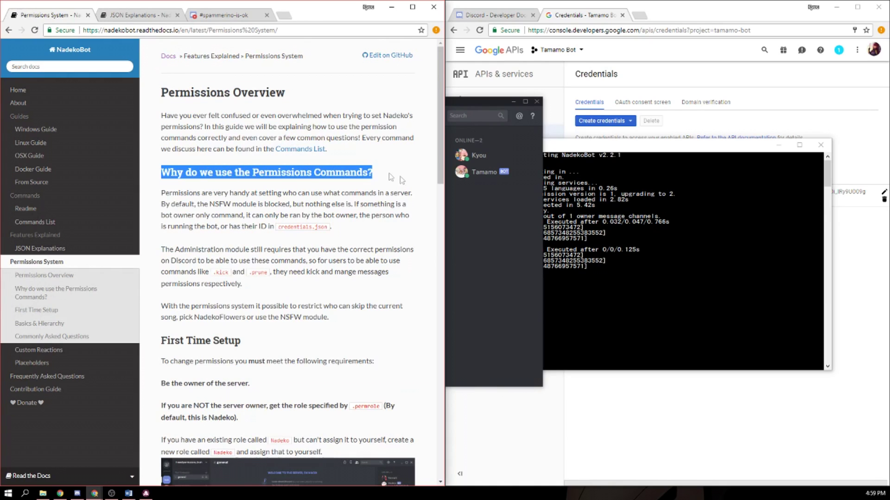
pyautogui.click(364, 166)
pyautogui.moveTo(380, 174); pyautogui.dragTo(159, 180)
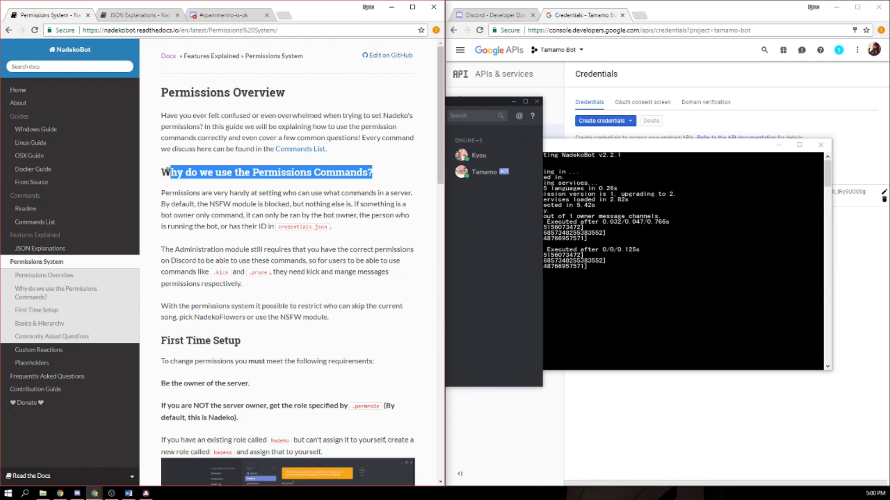
# Send the .lp command in Discord's #general channel and examine the permissions list in the bot's reply.
pyautogui.click(466, 253)
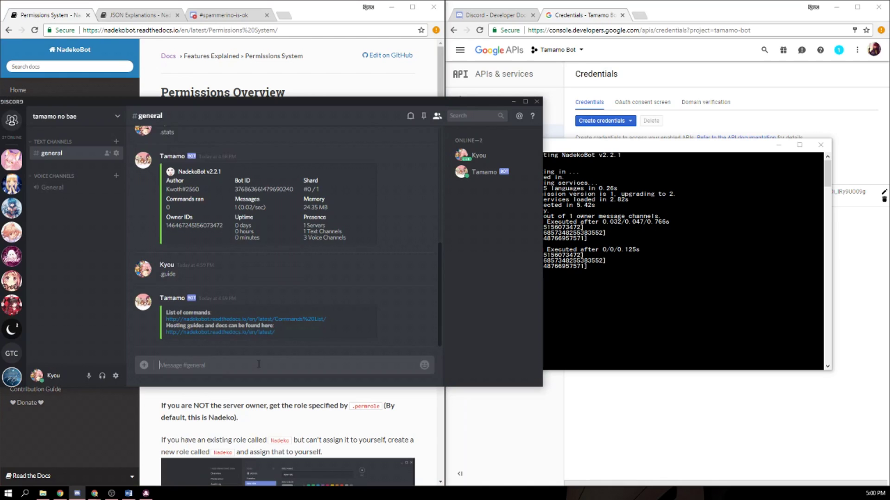
pyautogui.write('.lp')
pyautogui.press('Return')
pyautogui.moveTo(159, 329); pyautogui.dragTo(202, 336)
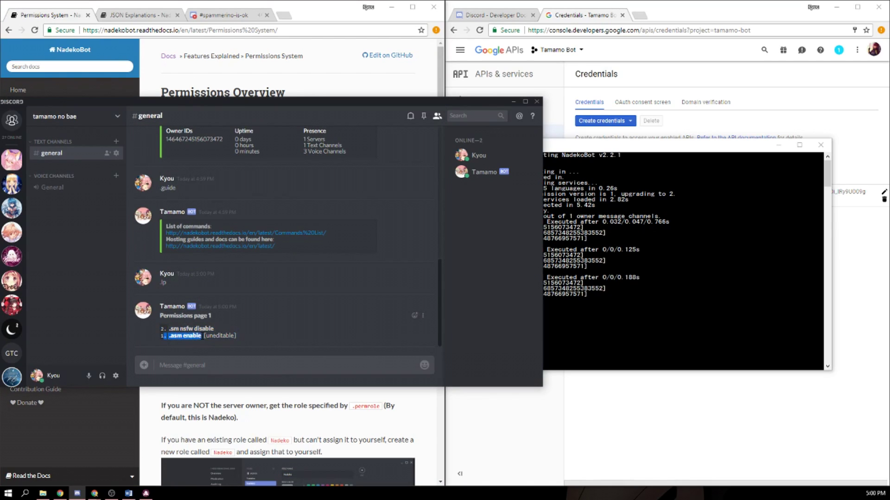
pyautogui.click(167, 329)
pyautogui.moveTo(195, 328); pyautogui.dragTo(161, 329)
pyautogui.click(185, 322)
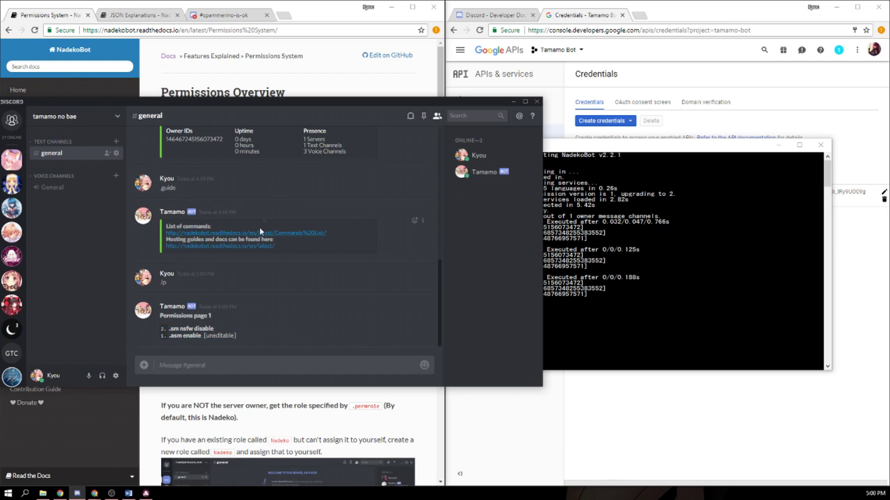
# Return to the Permissions System documentation, find Basics & Hierarchy and open its Commands List link in a new tab.
pyautogui.click(305, 74)
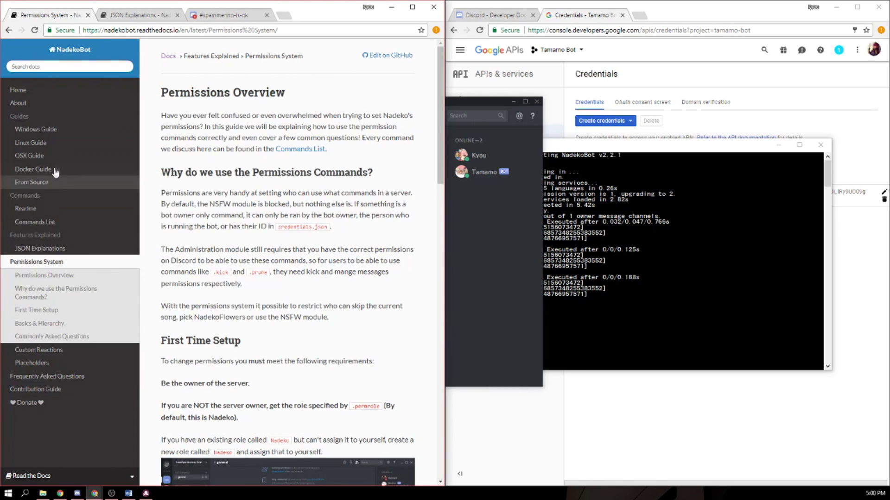
pyautogui.scroll(-9, 204, 259)
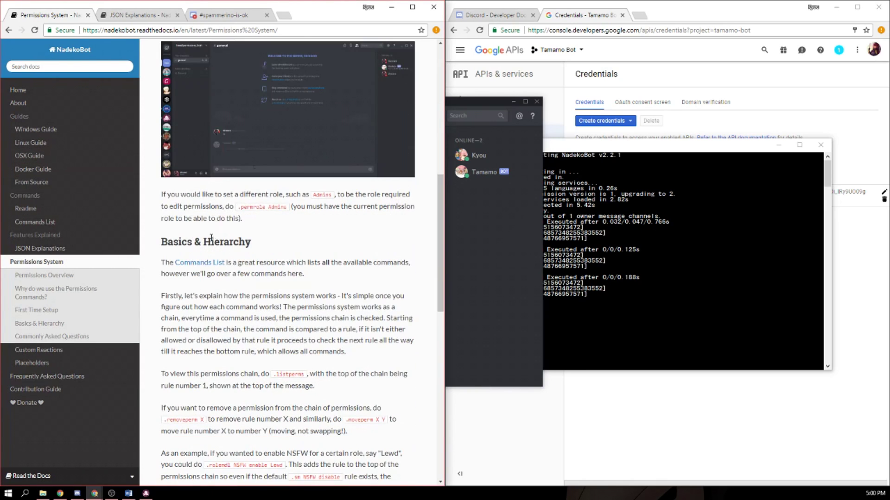
pyautogui.scroll(-3, 204, 257)
pyautogui.middleClick(185, 127)
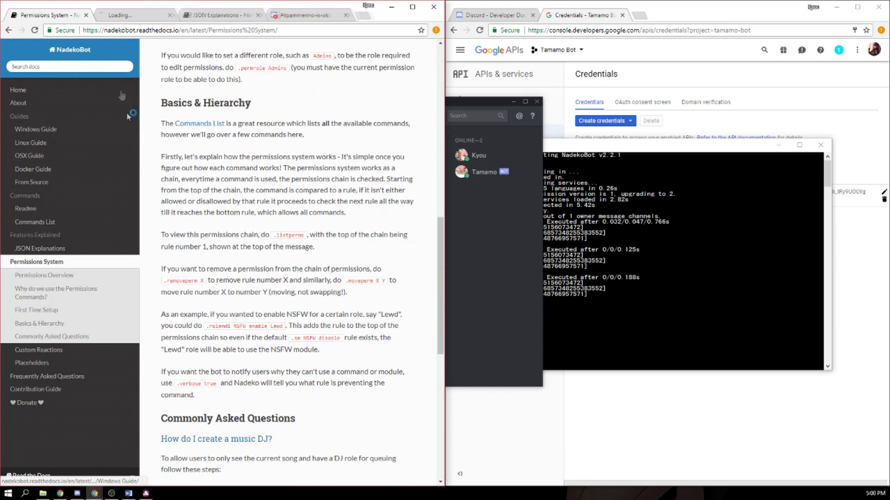
pyautogui.hotkey('ctrl', 'Tab')
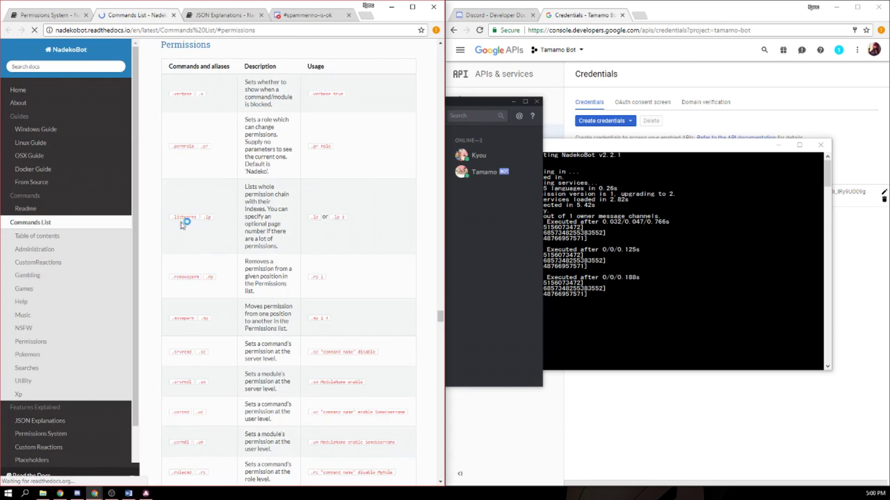
# Look through the Permissions commands table with its aliases, descriptions and usage examples.
pyautogui.moveTo(168, 84); pyautogui.dragTo(348, 301)
pyautogui.click(194, 127)
pyautogui.scroll(-1, 214, 162)
pyautogui.scroll(2, 195, 250)
pyautogui.scroll(-2, 183, 255)
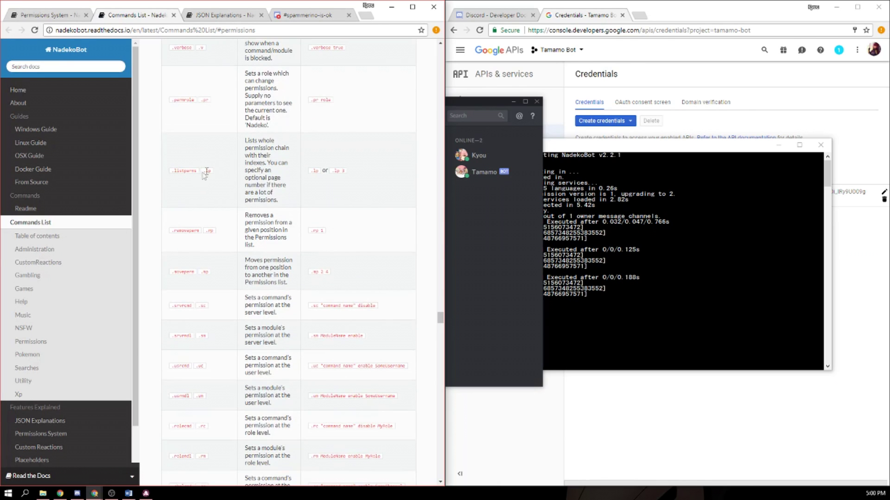
pyautogui.scroll(1, 302, 181)
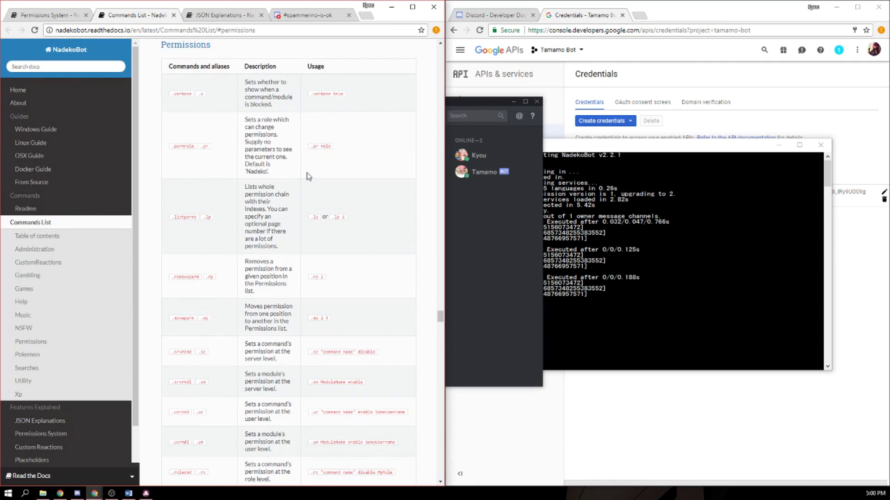
pyautogui.scroll(-8, 297, 163)
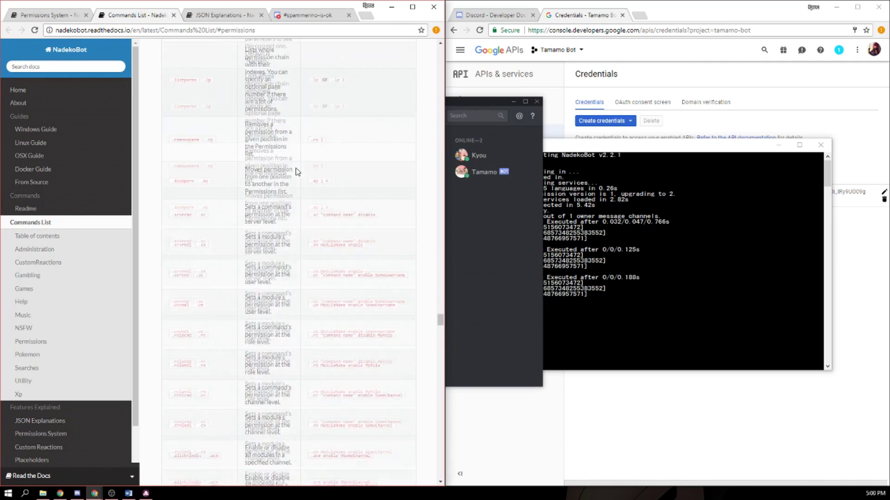
pyautogui.scroll(-10, 179, 342)
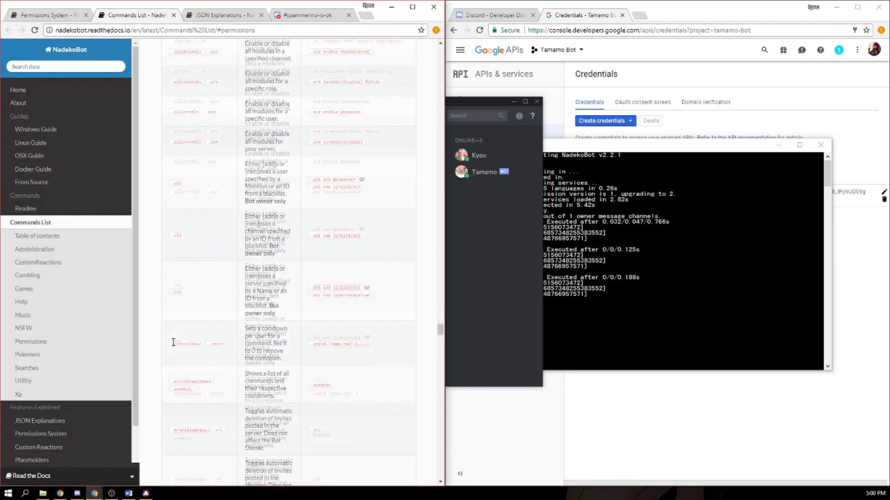
pyautogui.scroll(12, 185, 345)
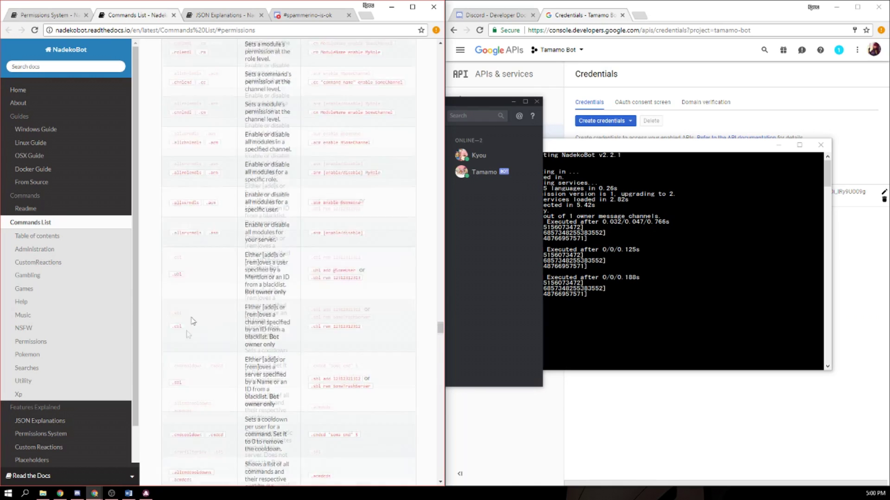
# Examine the individual descriptions of the permission-chain and server-level commands in the Permissions table.
pyautogui.moveTo(177, 164); pyautogui.dragTo(273, 338)
pyautogui.click(217, 272)
pyautogui.scroll(8, 248, 173)
pyautogui.moveTo(248, 174); pyautogui.dragTo(287, 204)
pyautogui.click(251, 220)
pyautogui.scroll(-3, 227, 241)
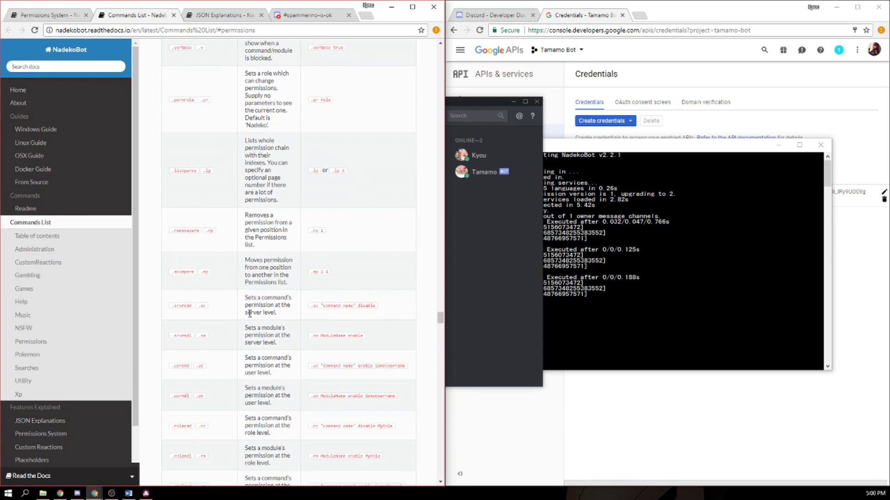
pyautogui.scroll(-1, 195, 320)
pyautogui.moveTo(245, 249); pyautogui.dragTo(292, 278)
pyautogui.click(279, 270)
pyautogui.click(241, 246)
pyautogui.click(289, 277)
pyautogui.scroll(-3, 46, 292)
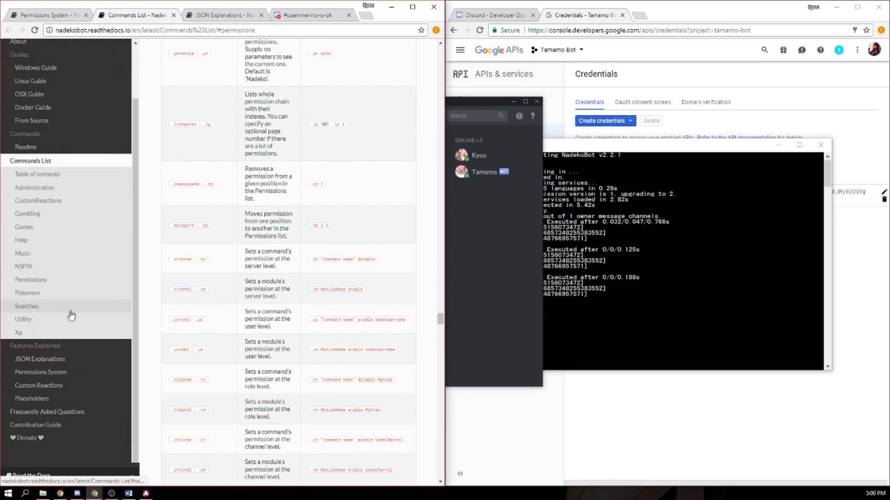
# Send the .bce command in Discord's #general channel and examine the bot config settings in the reply.
pyautogui.click(482, 272)
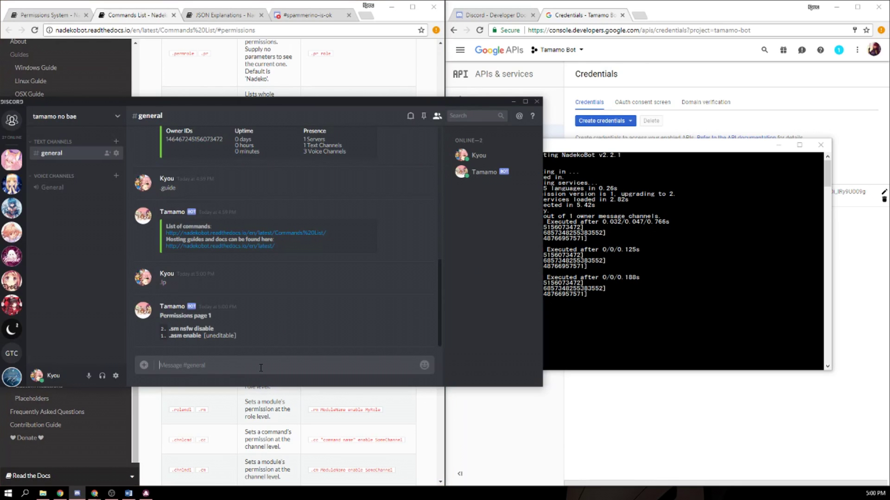
pyautogui.write('.bce')
pyautogui.press('Return')
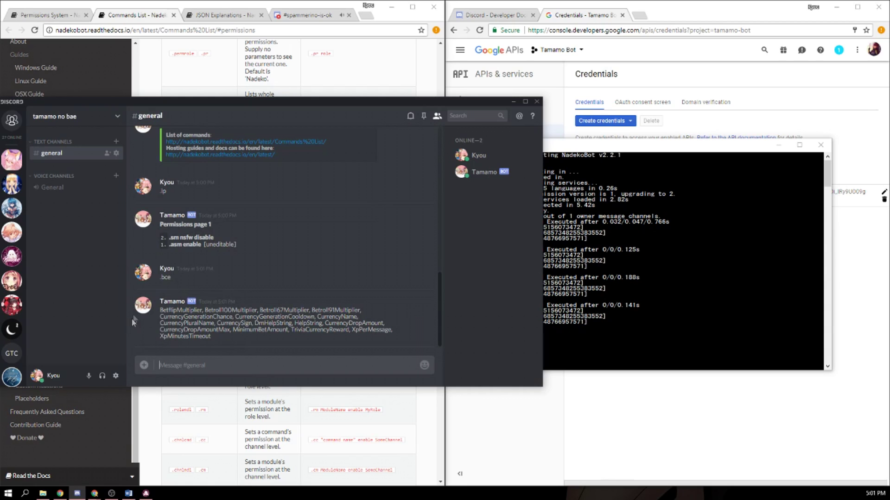
pyautogui.tripleClick(213, 336)
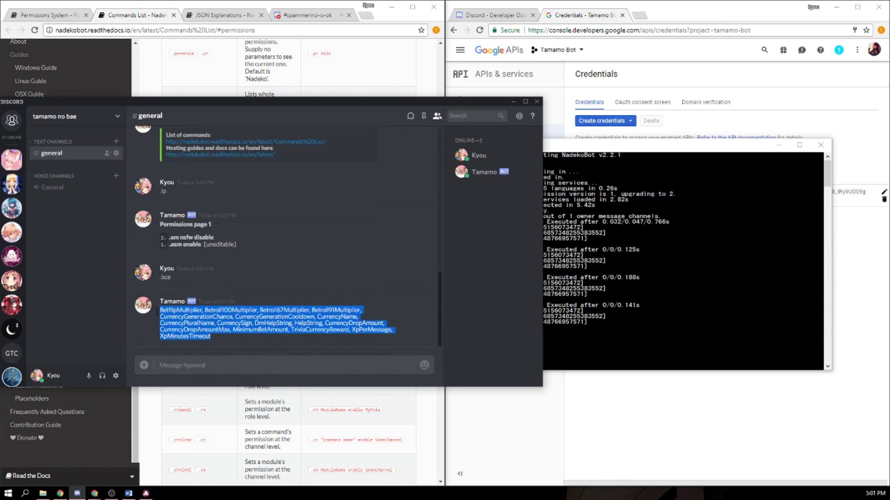
pyautogui.moveTo(157, 315)
pyautogui.mouseDown()
pyautogui.moveTo(255, 332)
pyautogui.moveTo(174, 310)
pyautogui.mouseUp()
pyautogui.click(262, 337)
pyautogui.click(164, 277)
# Request the help text for the bot config command by sending .h .bce in #general.
pyautogui.click(200, 365)
pyautogui.write('.h .bce')
pyautogui.press('Return')
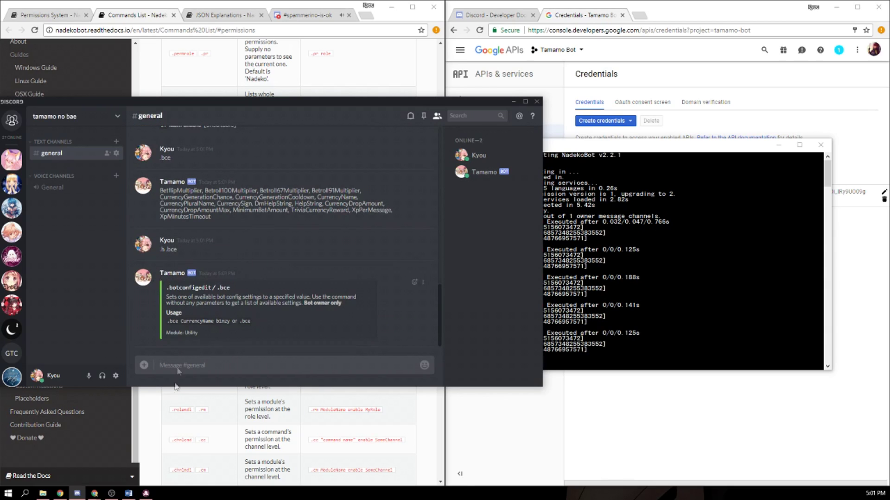
pyautogui.click(43, 494)
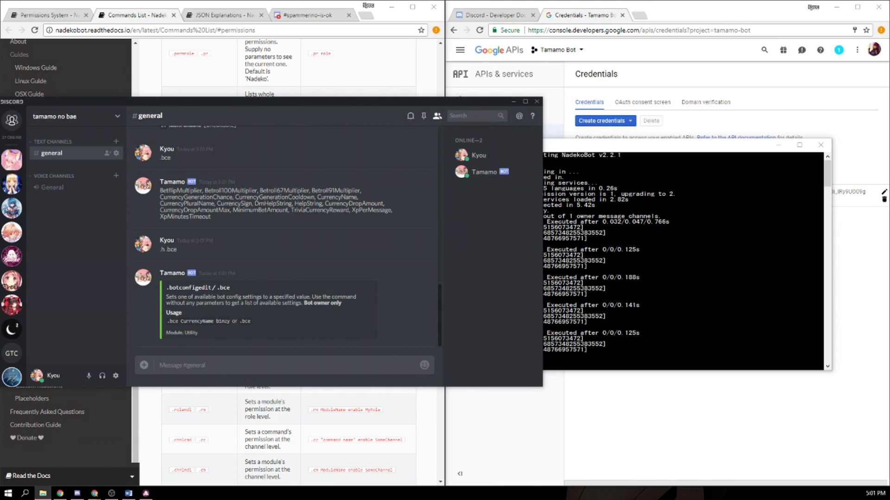
# Return to the NadekoBot documentation, open JSON Explanations and find its DB files section.
pyautogui.click(197, 391)
pyautogui.scroll(-3, 81, 310)
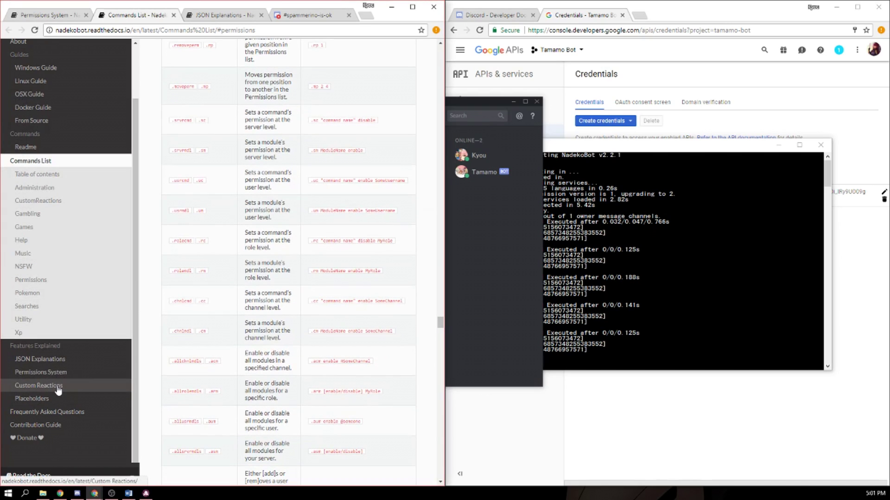
pyautogui.click(44, 360)
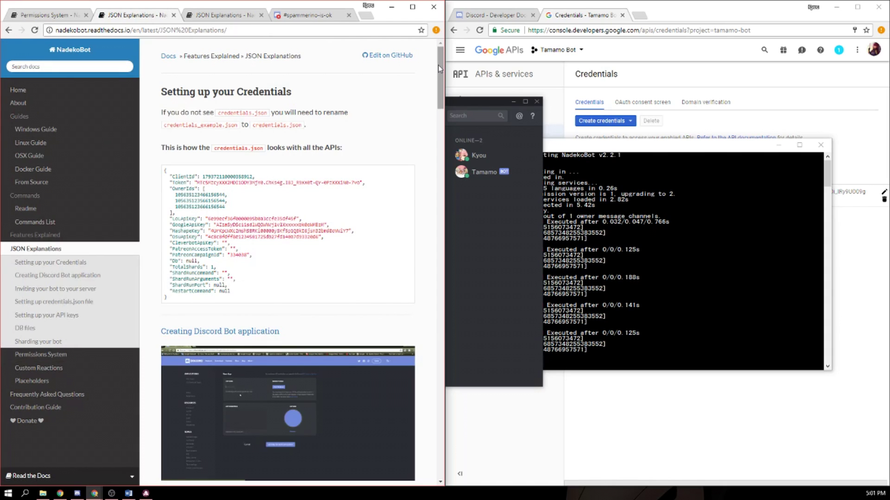
pyautogui.scroll(-20, 411, 402)
pyautogui.scroll(-4, 412, 402)
pyautogui.scroll(3, 415, 388)
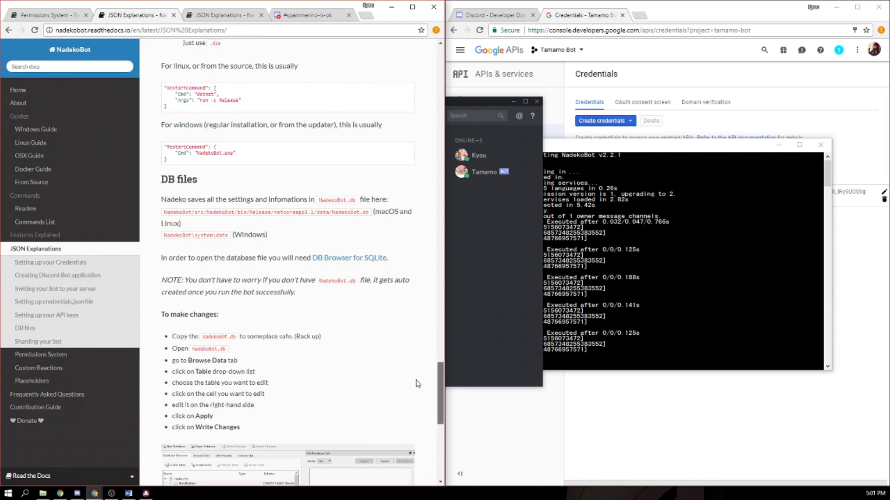
# Read where NadekoBot.db is stored, how to edit it with DB Browser for SQLite, and glance at Sharding your bot.
pyautogui.moveTo(155, 200); pyautogui.dragTo(389, 234)
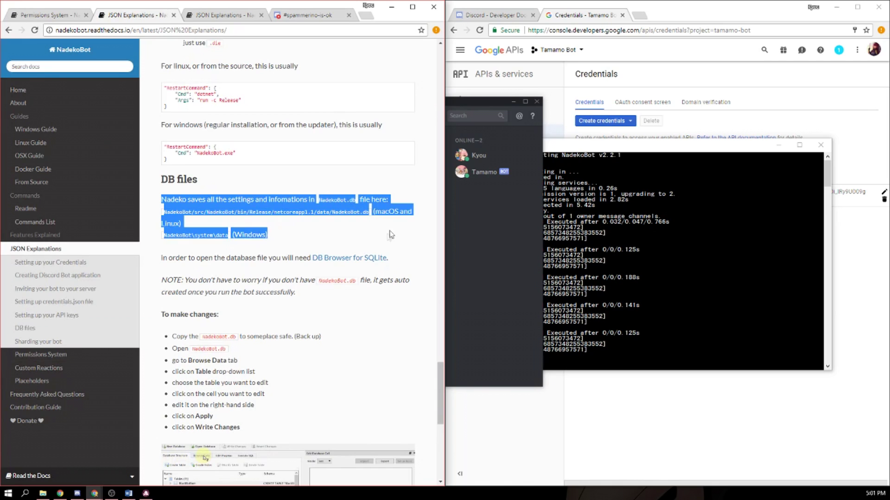
pyautogui.click(389, 235)
pyautogui.scroll(2, 284, 230)
pyautogui.scroll(-2, 284, 229)
pyautogui.moveTo(160, 199); pyautogui.dragTo(352, 268)
pyautogui.click(358, 351)
pyautogui.scroll(-4, 352, 348)
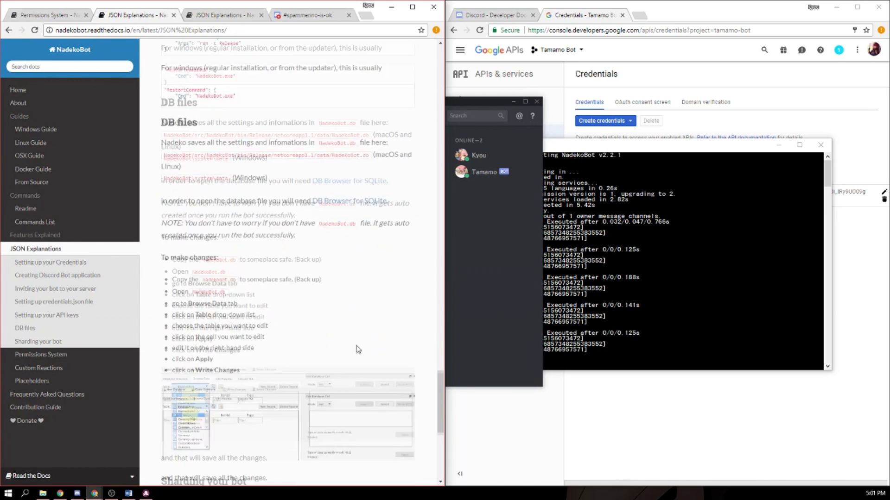
pyautogui.scroll(-2, 342, 347)
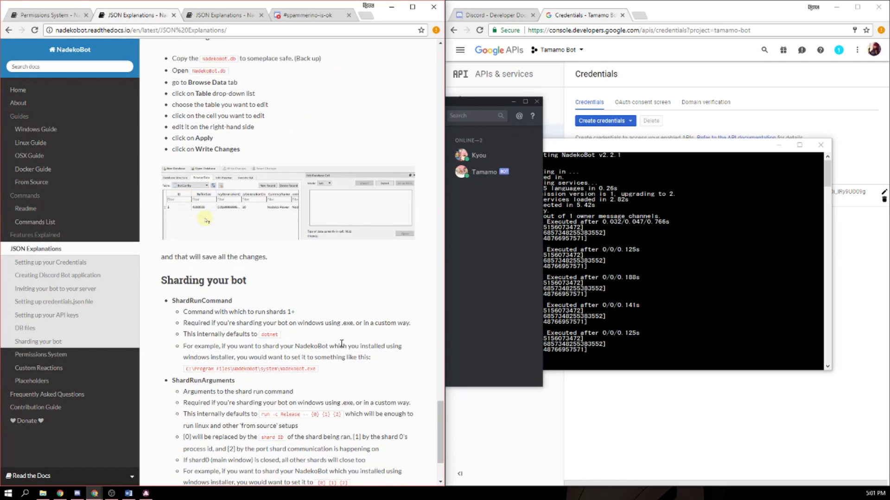
pyautogui.scroll(5, 342, 344)
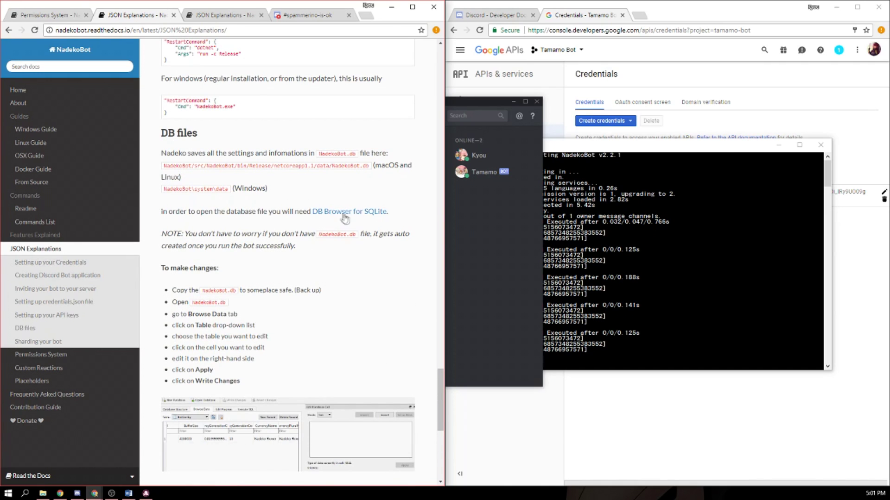
# Read the documentation's steps for editing NadekoBot.db, and examine the list of bot config settings in Discord's #general channel.
pyautogui.scroll(-4, 333, 228)
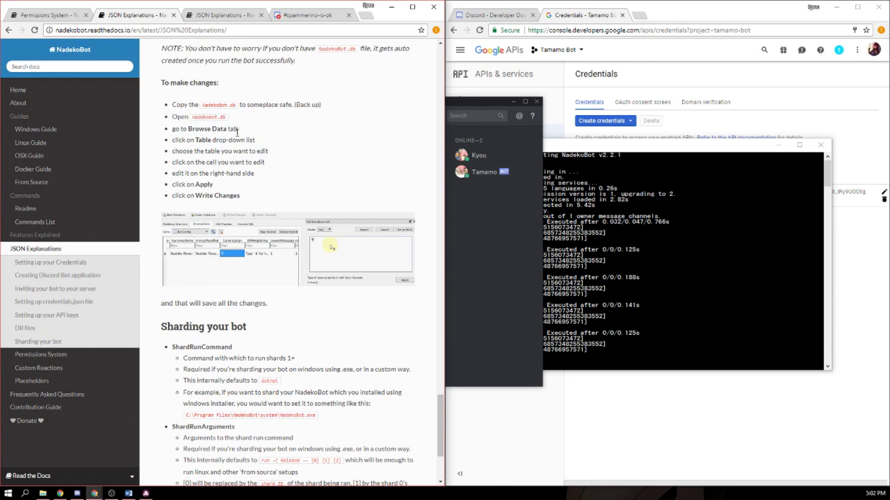
pyautogui.scroll(-1, 185, 126)
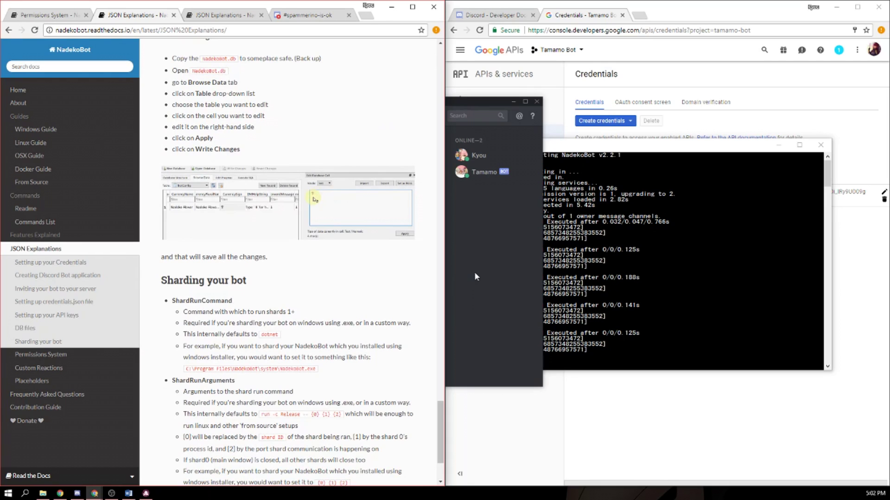
pyautogui.click(489, 254)
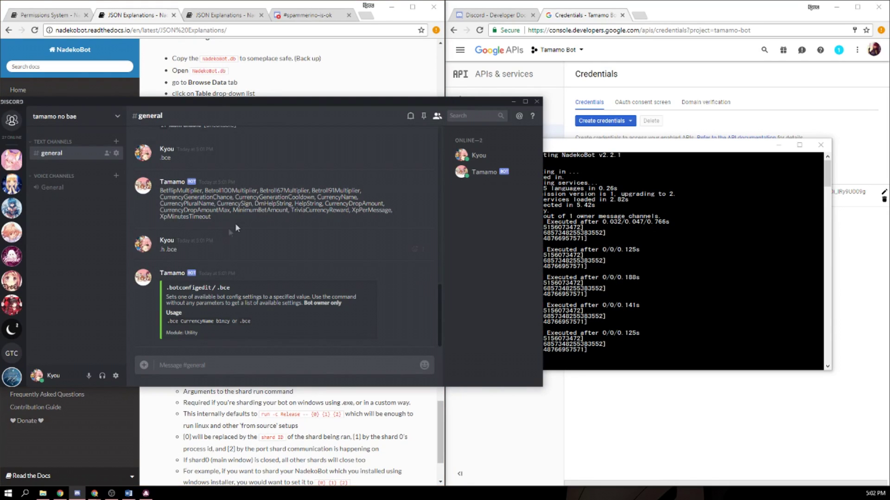
pyautogui.moveTo(226, 190); pyautogui.dragTo(367, 224)
pyautogui.moveTo(233, 221)
pyautogui.mouseDown()
pyautogui.moveTo(202, 190)
pyautogui.moveTo(194, 198)
pyautogui.moveTo(158, 189)
pyautogui.moveTo(243, 215)
pyautogui.mouseUp()
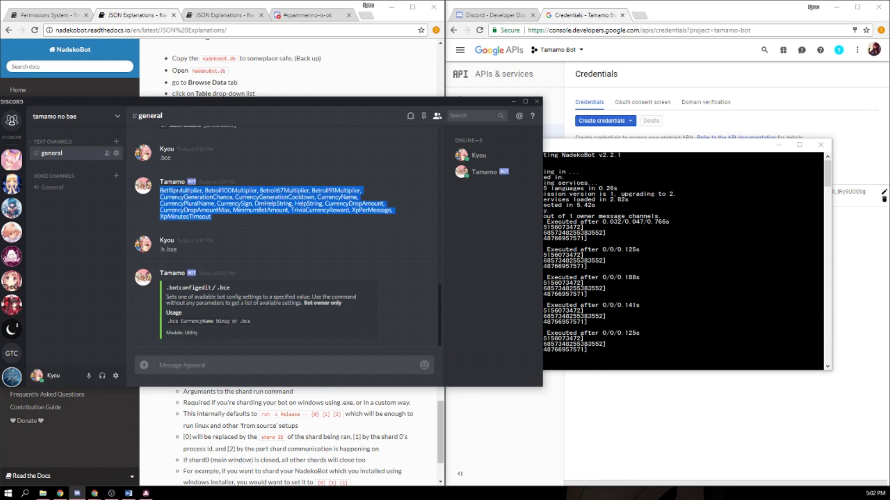
pyautogui.click(249, 210)
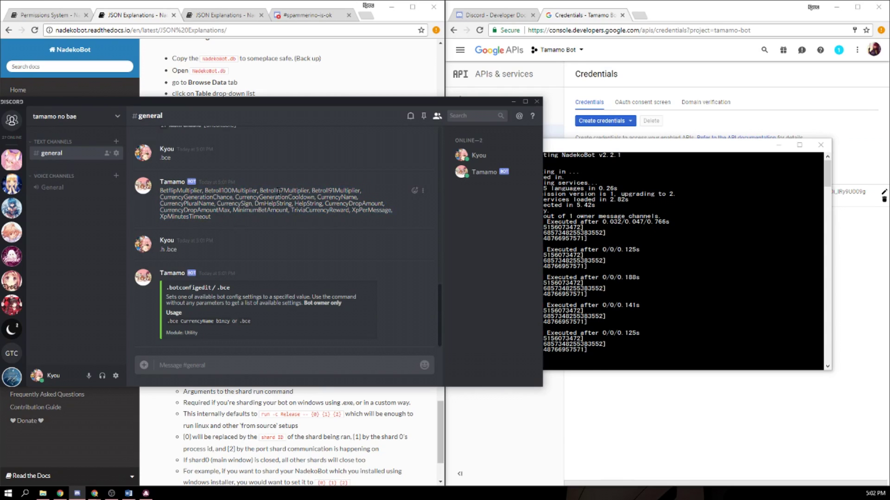
# Set the bot's CurrencyName to tamamos with the .bce command in #general and check the currency balance with .$.
pyautogui.moveTo(318, 195); pyautogui.dragTo(357, 199)
pyautogui.click(275, 365)
pyautogui.write('.bce CurrencyName tamamos')
pyautogui.press('Return')
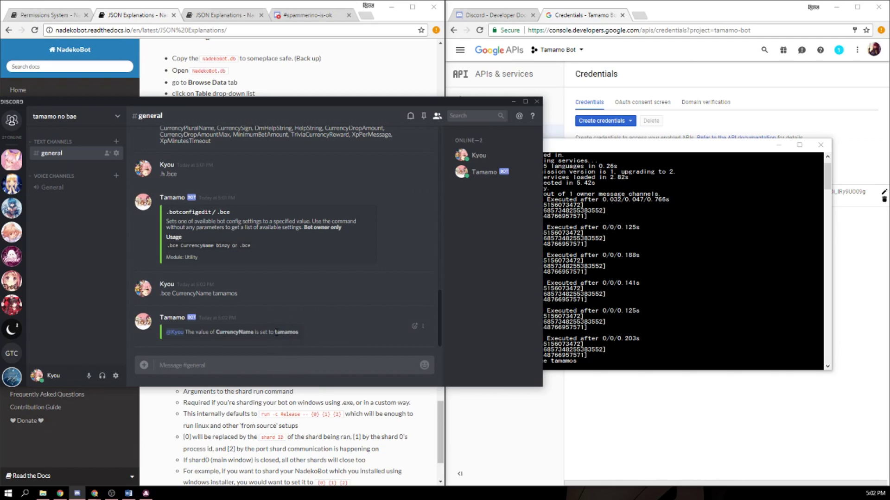
pyautogui.write('$')
pyautogui.press('Return')
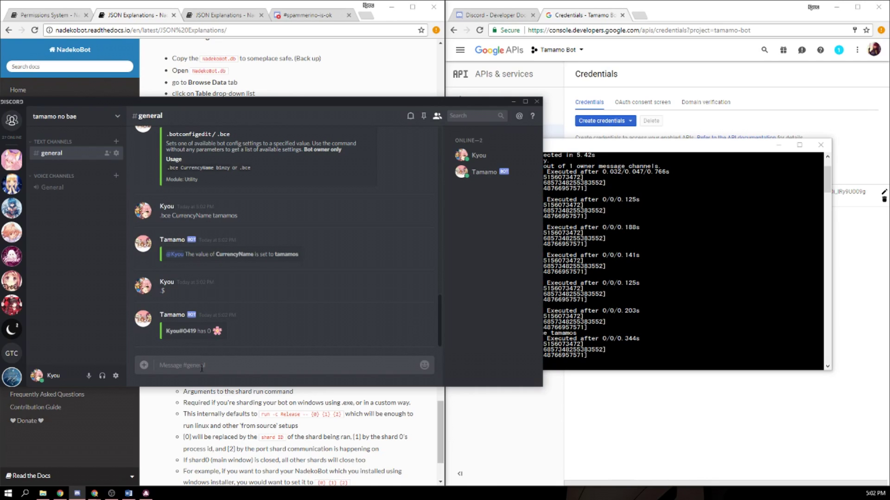
# List the bot config settings with .bce and try setting currencysign to the custom :Tamamo: emoji.
pyautogui.write('.bce')
pyautogui.press('Return')
pyautogui.write('.bce cur')
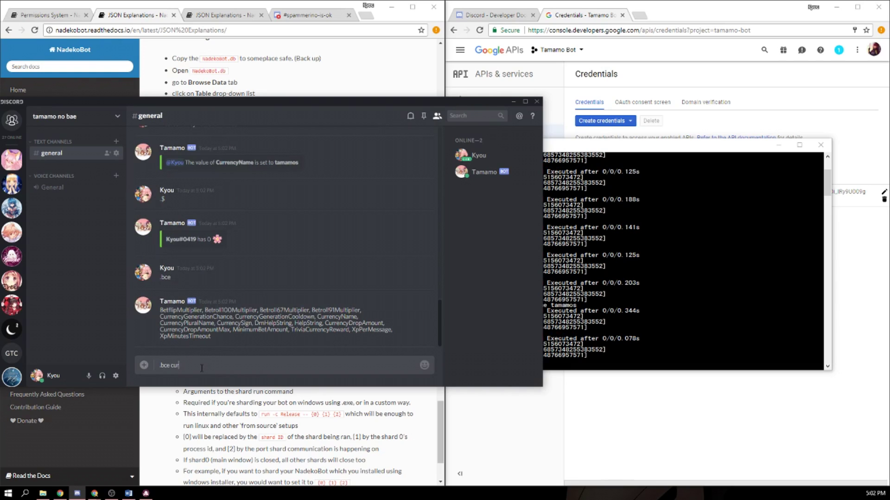
pyautogui.write('rencysign :tamasmo')
pyautogui.press('BackSpace')
pyautogui.press('BackSpace')
pyautogui.press('BackSpace')
pyautogui.write('mo')
pyautogui.press('Return')
pyautogui.press('Return')
# Check the currency balance with .$ and examine how the bot's replies display the custom currency sign.
pyautogui.write('.$')
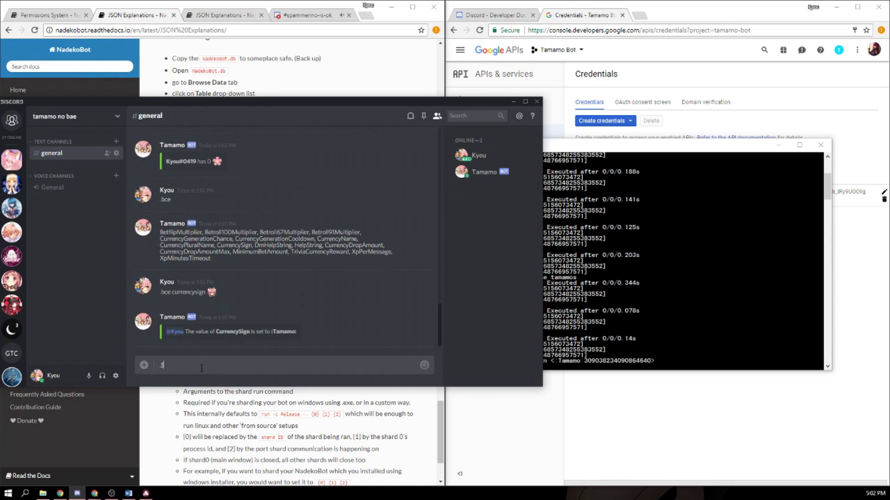
pyautogui.press('Return')
pyautogui.tripleClick(250, 332)
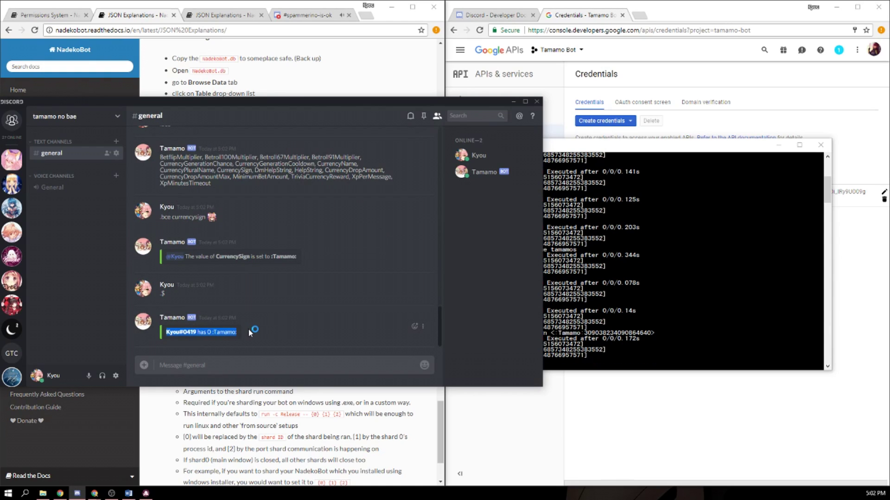
pyautogui.tripleClick(277, 257)
pyautogui.click(321, 262)
pyautogui.moveTo(270, 257); pyautogui.dragTo(304, 258)
pyautogui.click(304, 258)
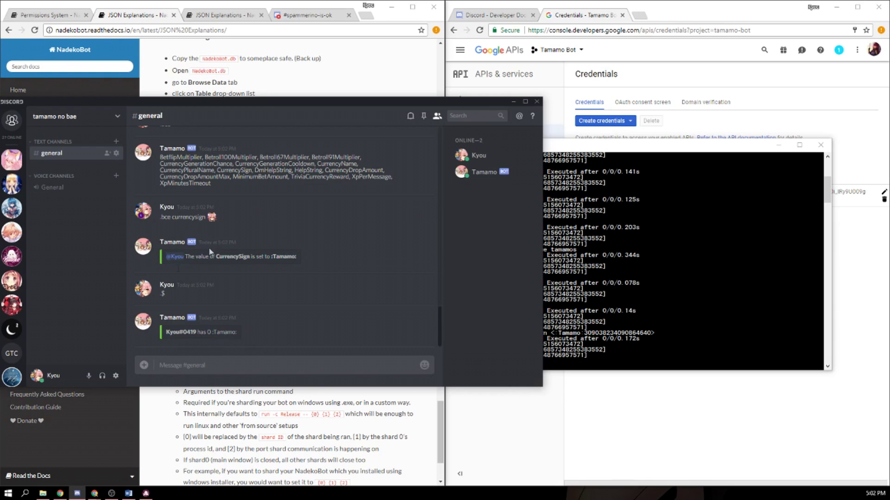
pyautogui.click(144, 250)
pyautogui.click(338, 249)
pyautogui.click(167, 289)
pyautogui.press('Escape')
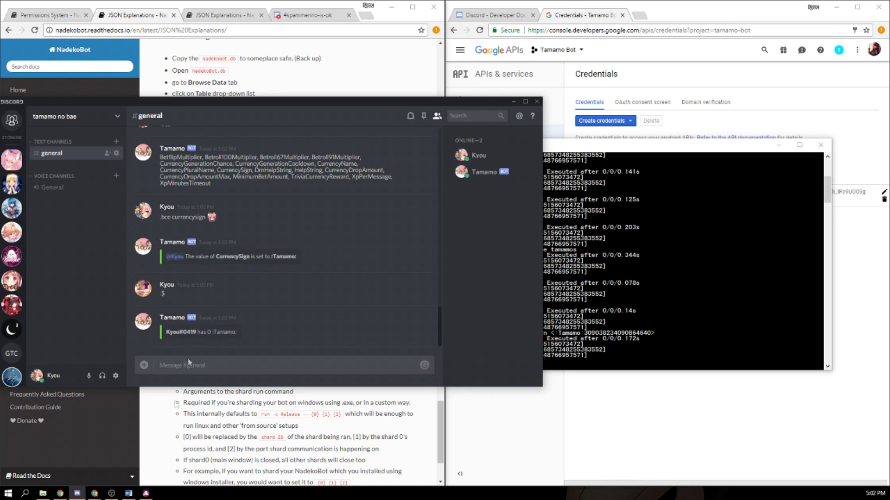
# Set currencysign to :rocket: with the .bce command and check the currency balance with .$.
pyautogui.write('.bce')
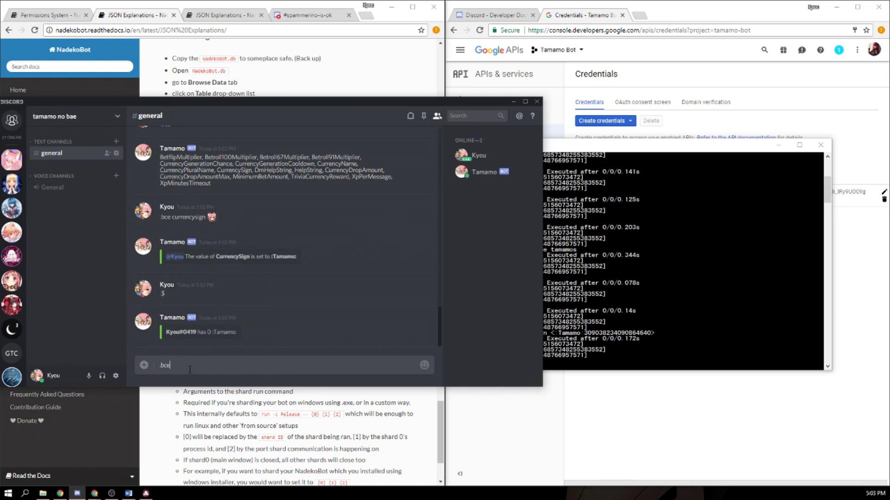
pyautogui.write(' currencysign :rocket:')
pyautogui.press('Return')
pyautogui.write('$')
pyautogui.press('Return')
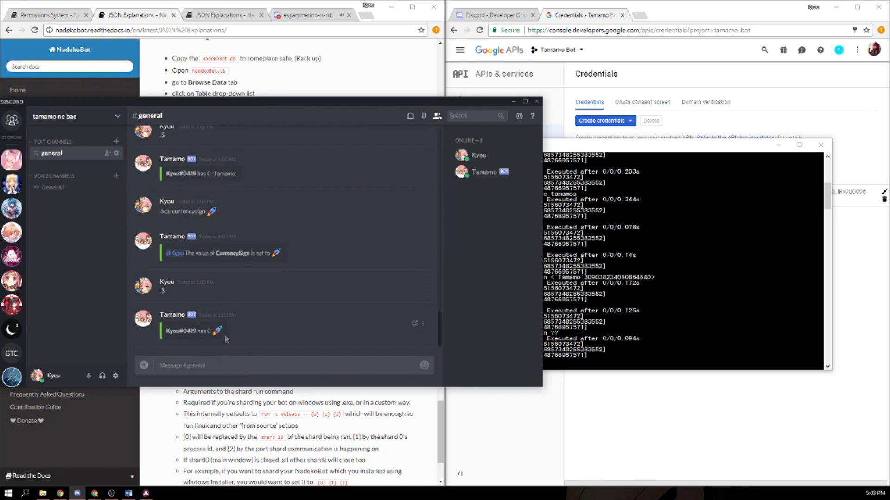
# Move the NadekoBot console over Discord to examine its command log, and view the Tamamo bot's profile in the member list.
pyautogui.click(574, 151)
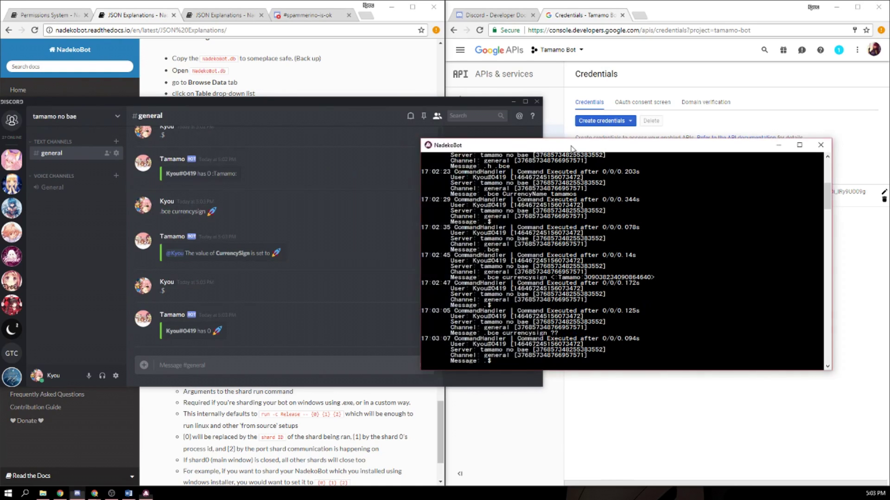
pyautogui.moveTo(572, 148); pyautogui.dragTo(432, 164)
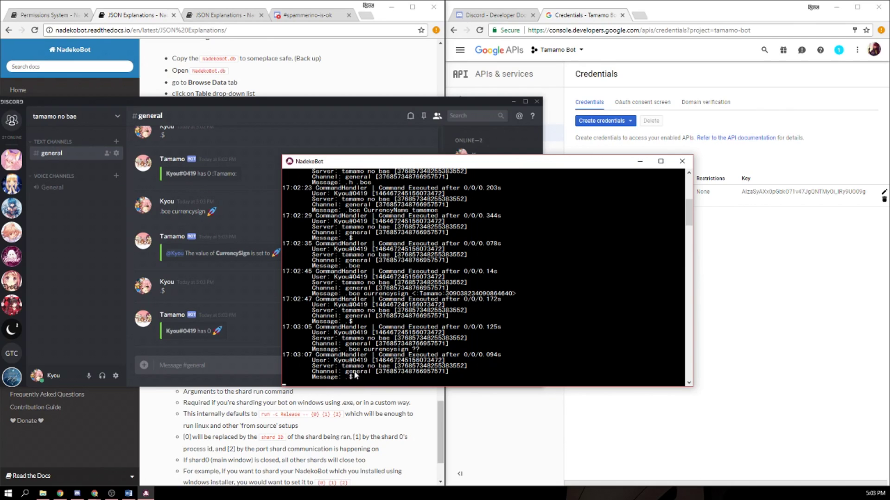
pyautogui.click(222, 377)
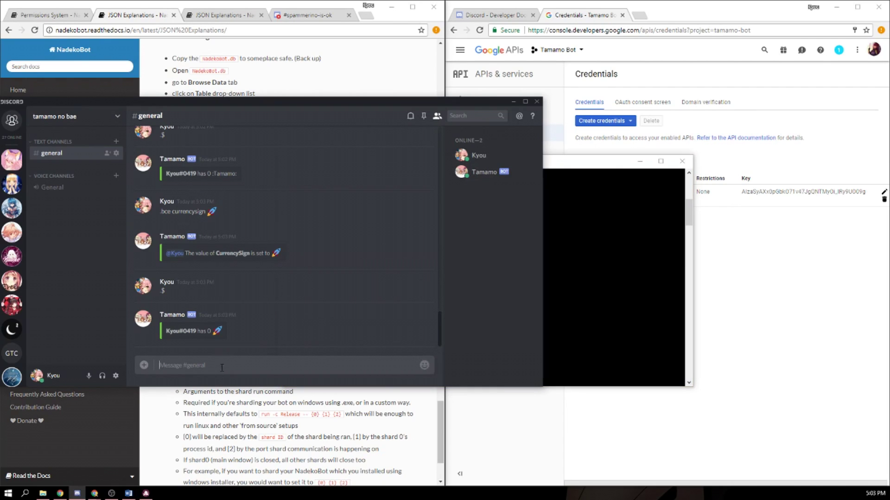
pyautogui.click(481, 178)
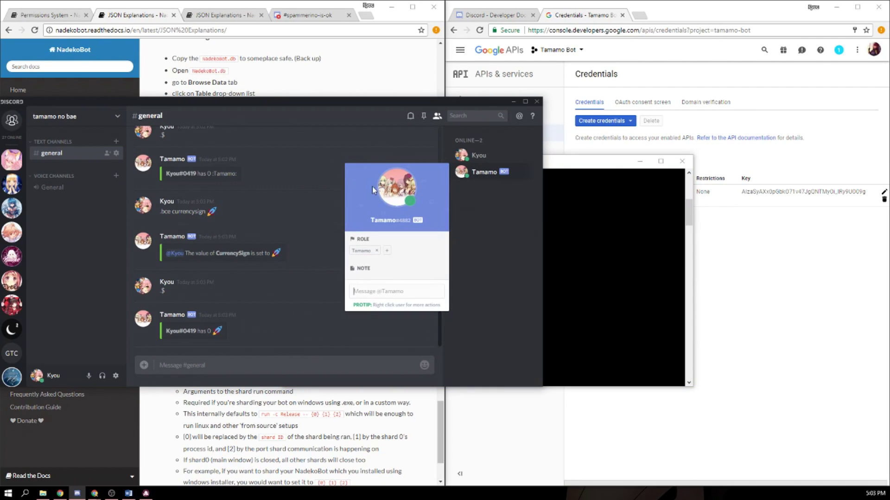
pyautogui.moveTo(369, 220); pyautogui.dragTo(421, 235)
pyautogui.click(365, 222)
pyautogui.click(207, 365)
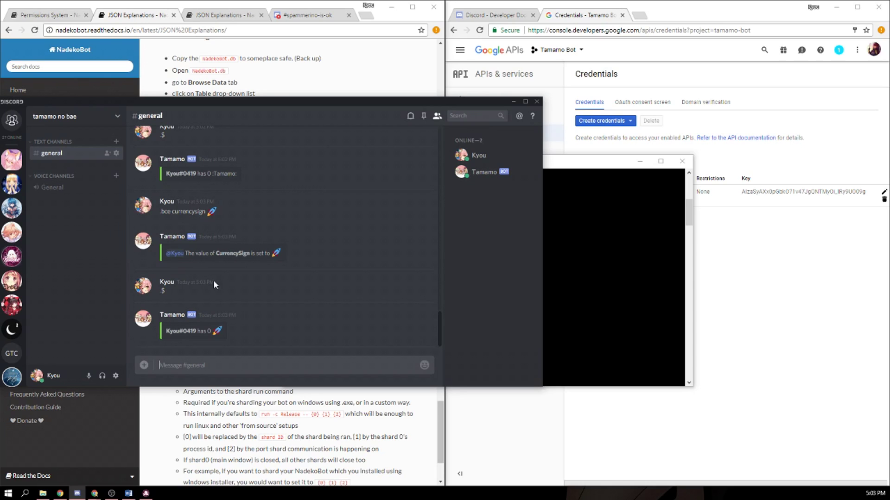
# Request the bot's general help by sending .h in #general.
pyautogui.click(216, 360)
pyautogui.write('.h')
pyautogui.press('Return')
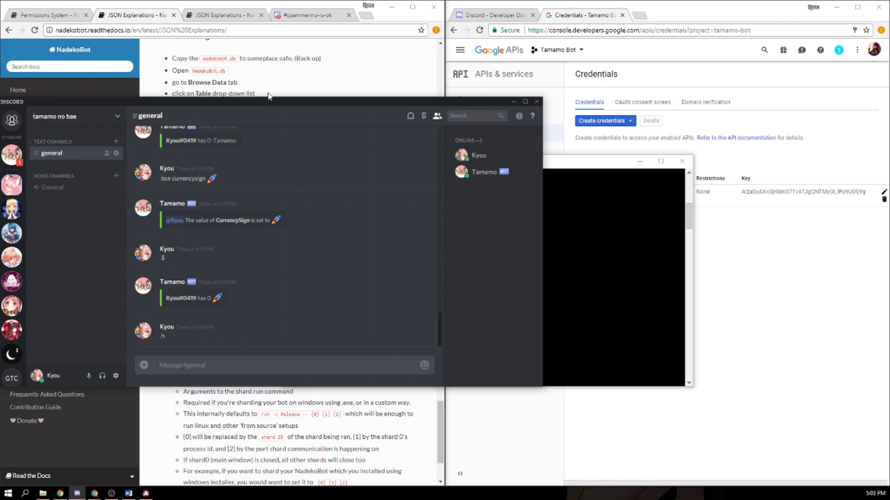
# Move Discord off the NadekoBot documentation, open the Linux Guide and read its Digital Ocean setup, Prerequisites and Starting up sections.
pyautogui.moveTo(265, 107); pyautogui.dragTo(575, 121)
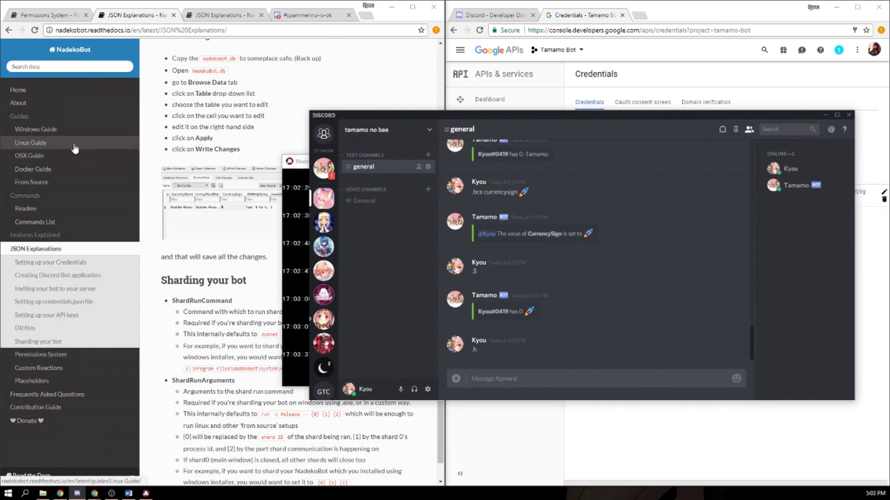
pyautogui.click(55, 143)
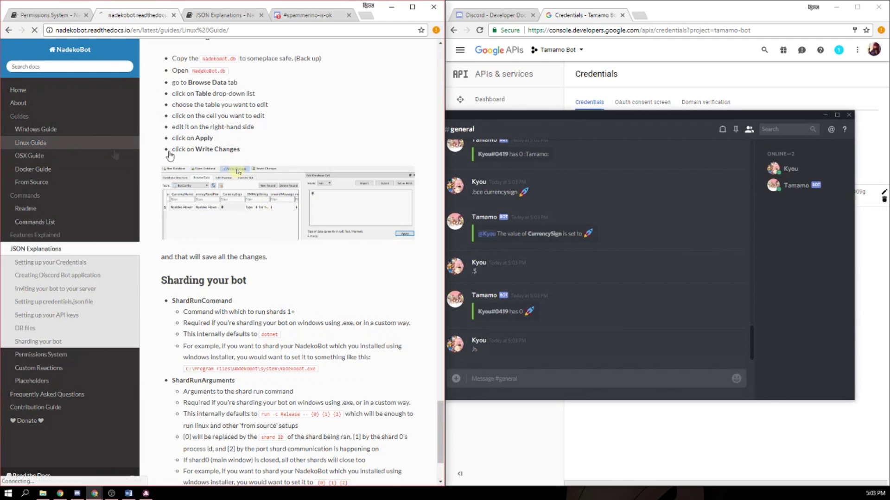
pyautogui.scroll(-3, 210, 186)
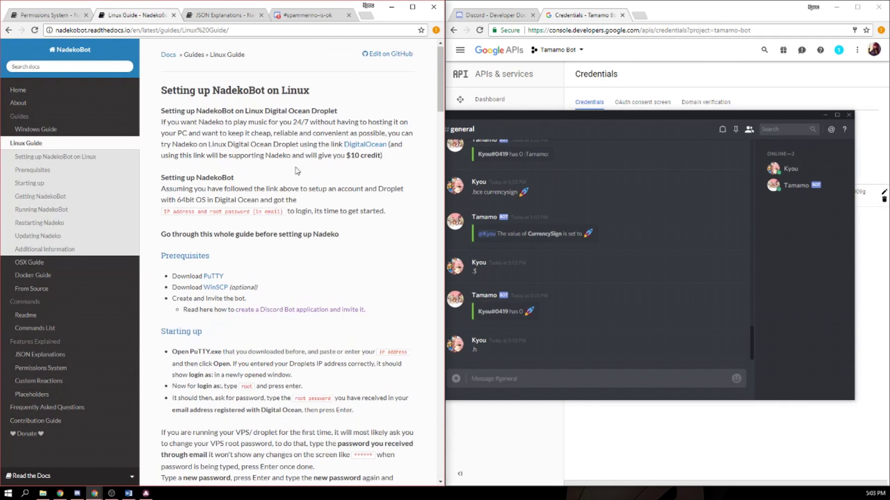
pyautogui.moveTo(174, 137); pyautogui.dragTo(343, 228)
pyautogui.moveTo(303, 270); pyautogui.dragTo(299, 269)
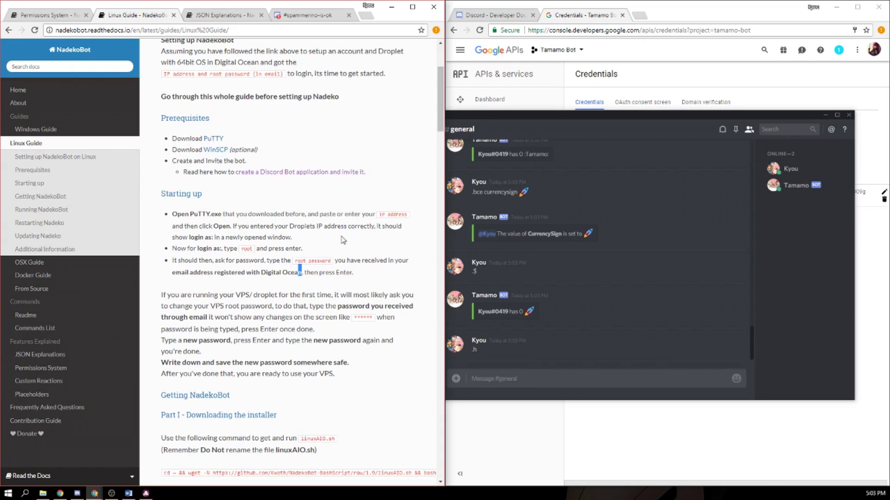
pyautogui.moveTo(440, 102)
pyautogui.mouseDown()
pyautogui.moveTo(425, 424)
pyautogui.moveTo(423, 307)
pyautogui.moveTo(449, 72)
pyautogui.moveTo(439, 103)
pyautogui.moveTo(440, 94)
pyautogui.mouseUp()
pyautogui.scroll(2, 440, 91)
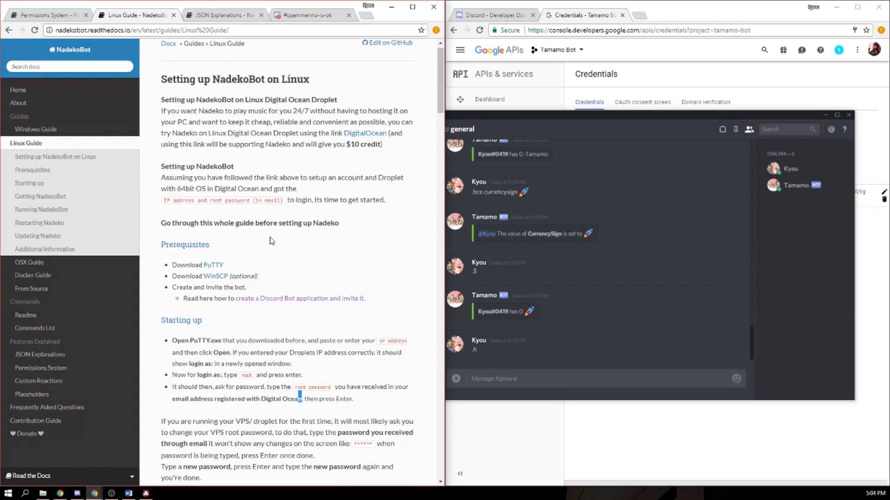
pyautogui.scroll(1, 442, 88)
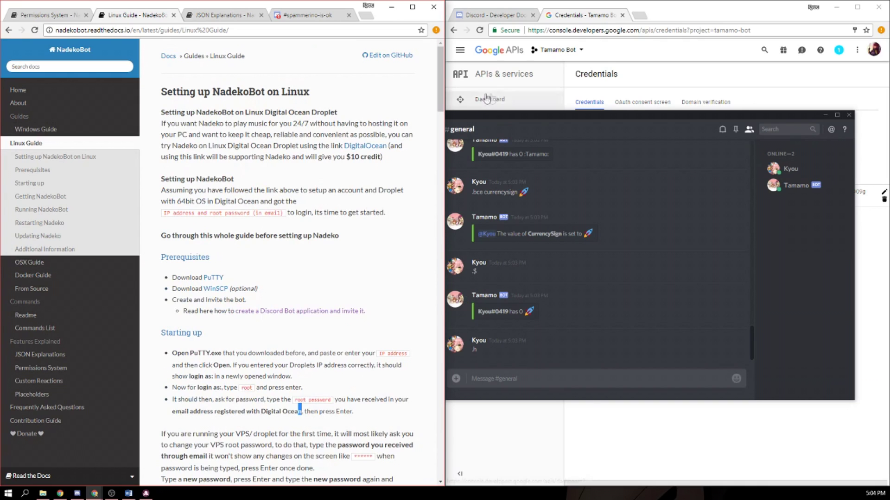
pyautogui.moveTo(440, 74); pyautogui.dragTo(441, 89)
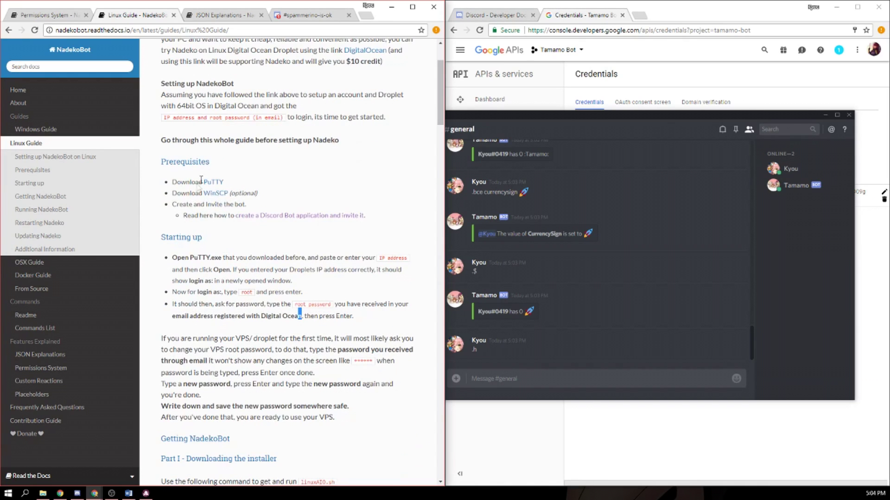
pyautogui.moveTo(438, 109); pyautogui.dragTo(60, 193)
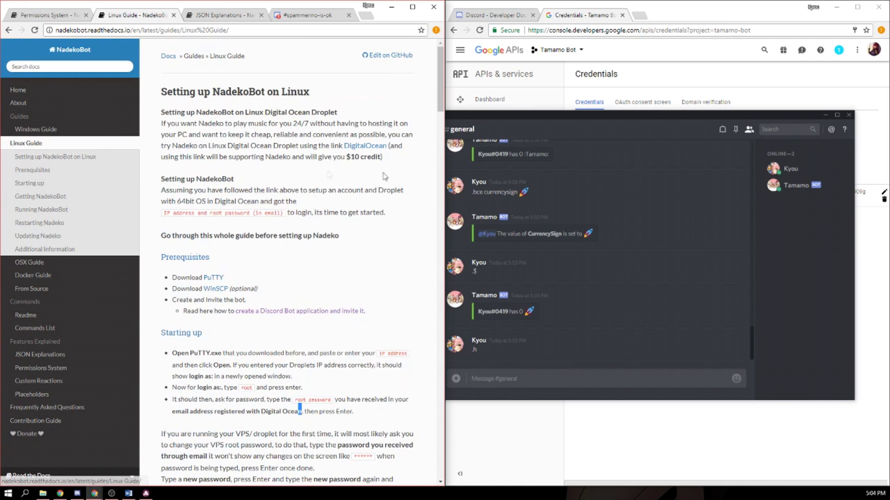
pyautogui.click(472, 354)
pyautogui.write(':tamamo')
pyautogui.hotkey('ctrl', 'a')
pyautogui.press('BackSpace')
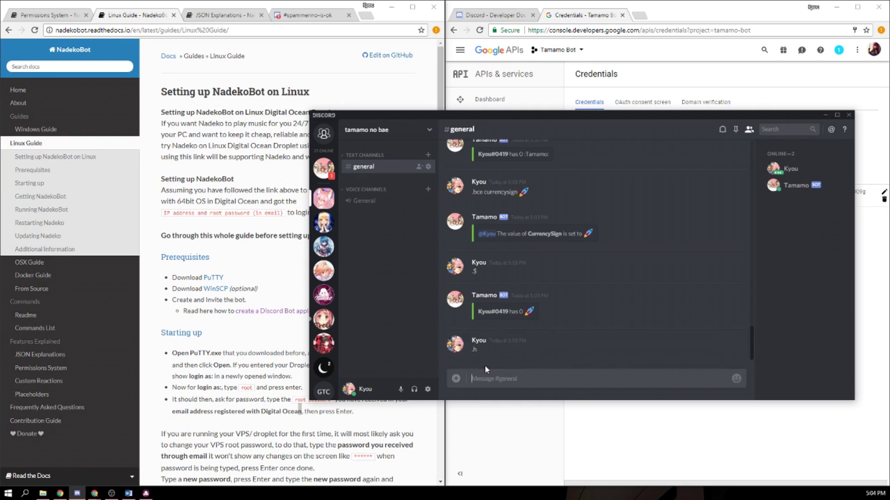